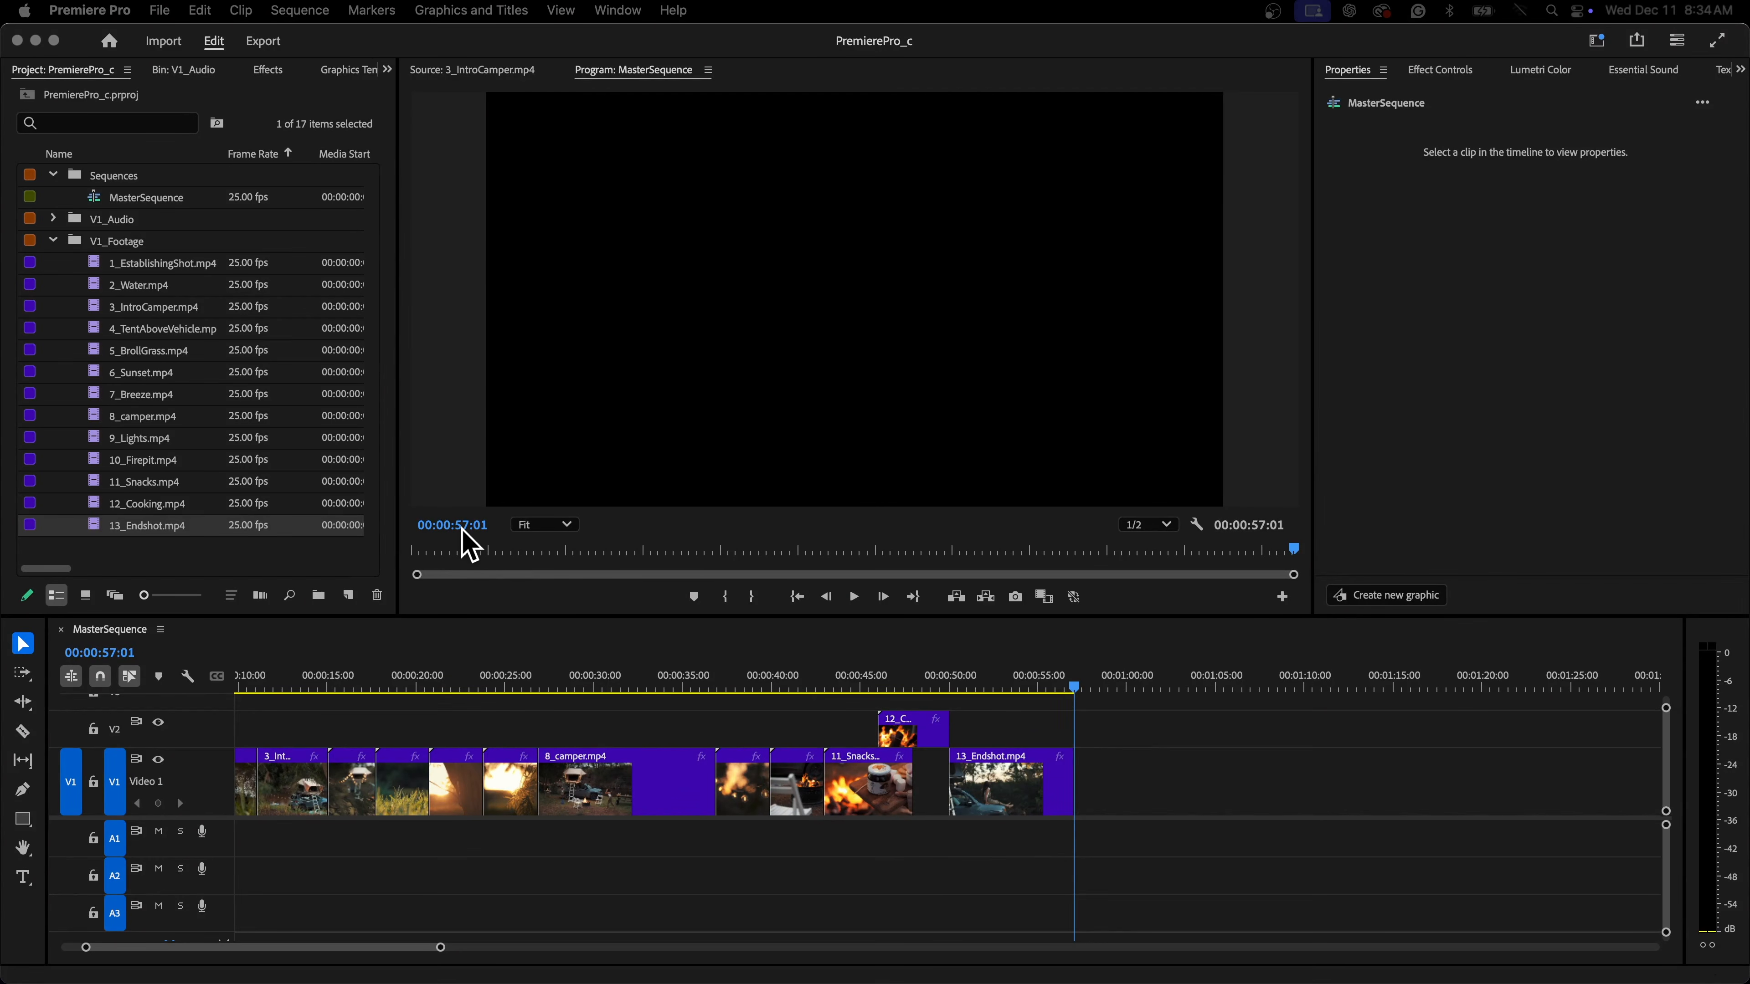
Play back the MasterSequence from its start to review the edit
{"action": "left_click", "coordinate": [744, 681]}
{"action": "left_click_drag", "start_coordinate": [299, 680], "coordinate": [227, 681]}
{"action": "key", "text": "space"}
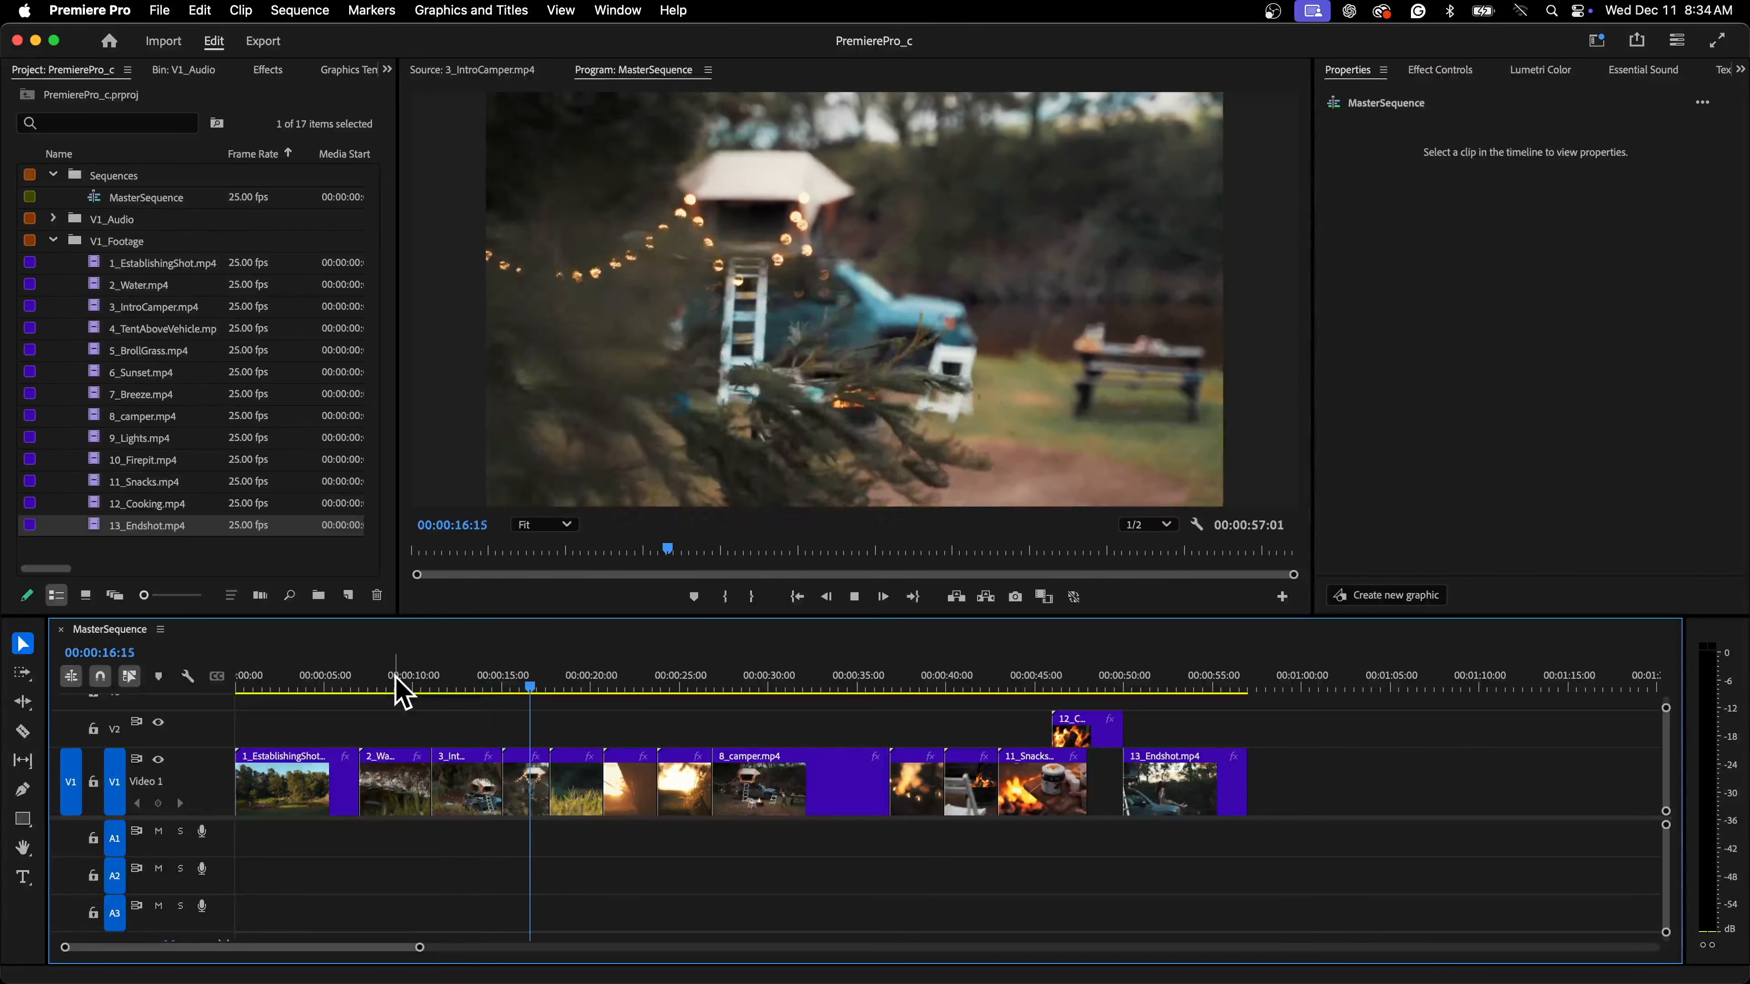
{"action": "key", "text": "space"}
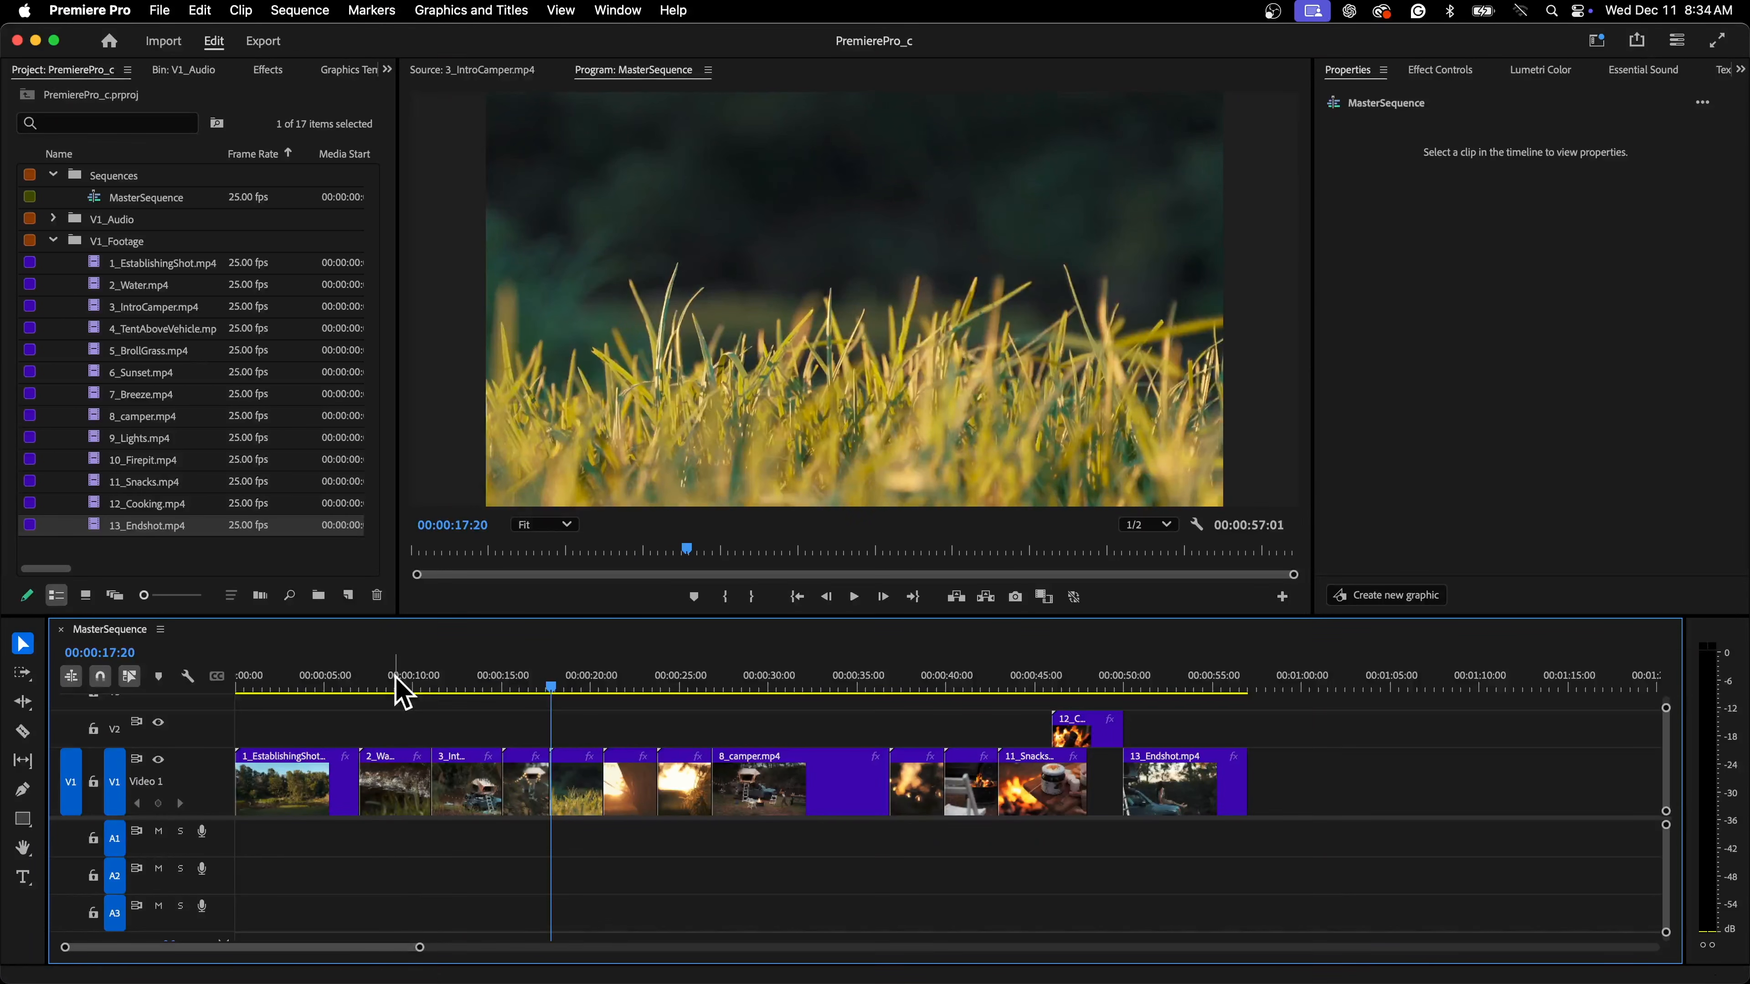
{"action": "left_click_drag", "start_coordinate": [418, 948], "coordinate": [356, 948]}
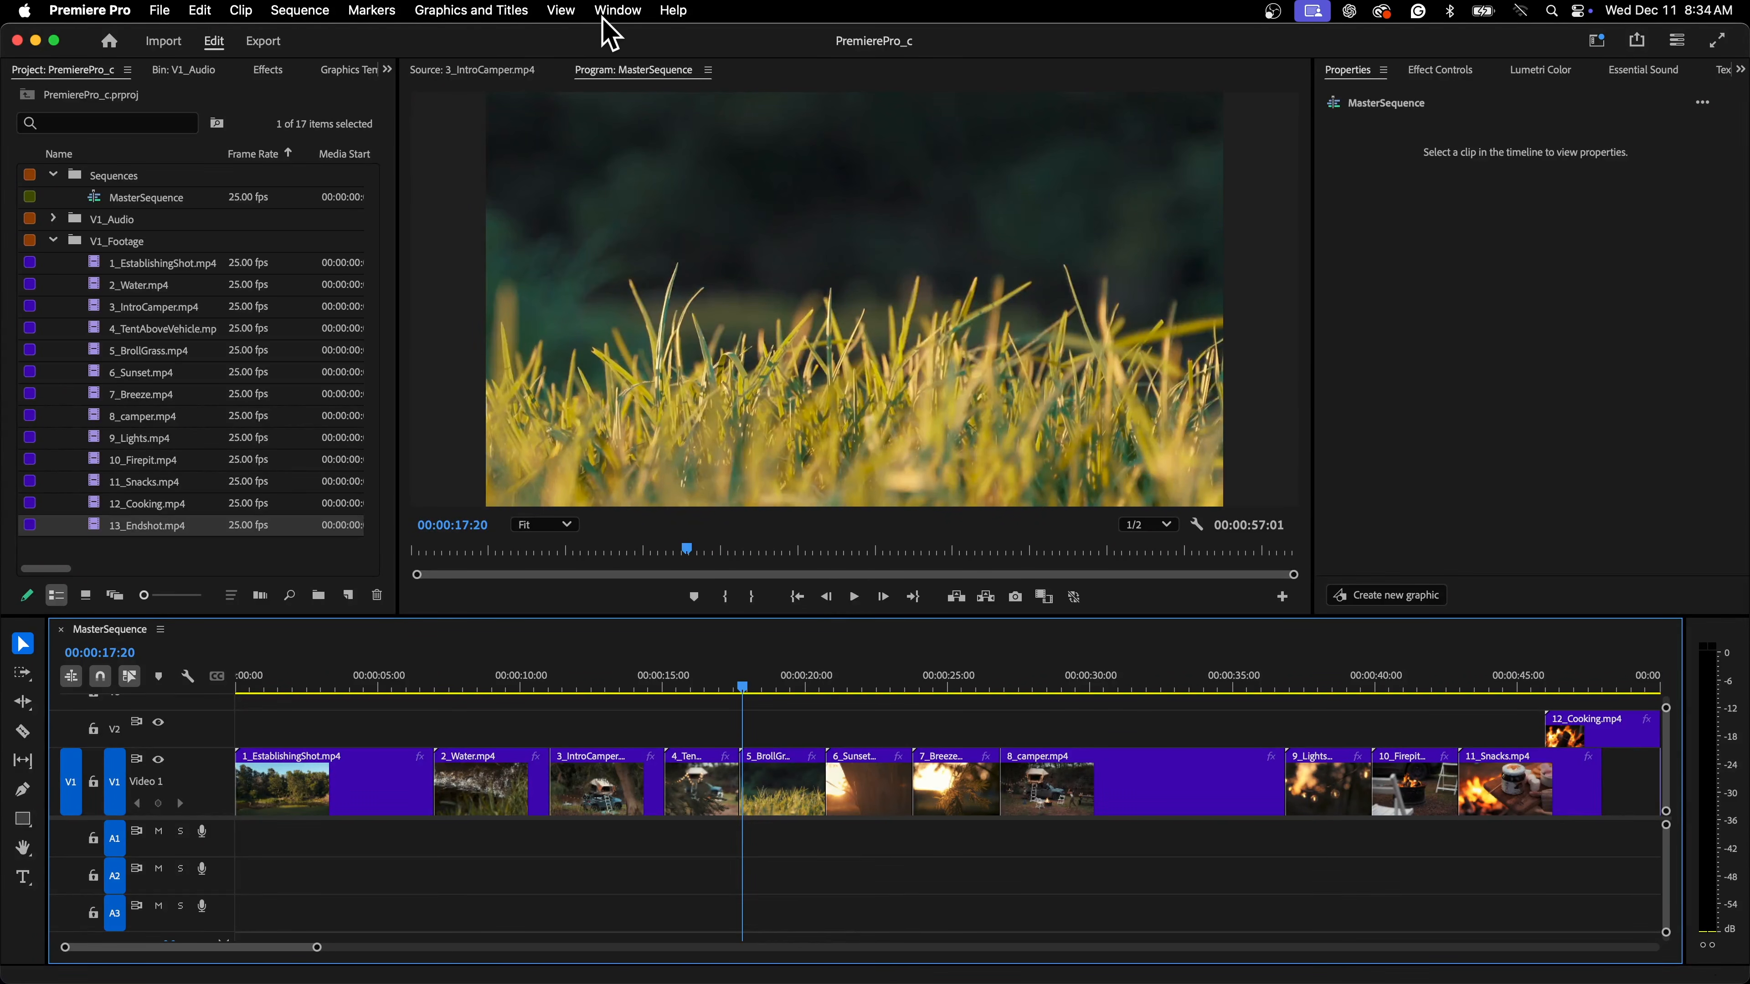
Open the Effects panel and expand Video Transitions > Dissolve to select Cross Dissolve
{"action": "left_click", "coordinate": [615, 10]}
{"action": "mouse_move", "coordinate": [793, 37]}
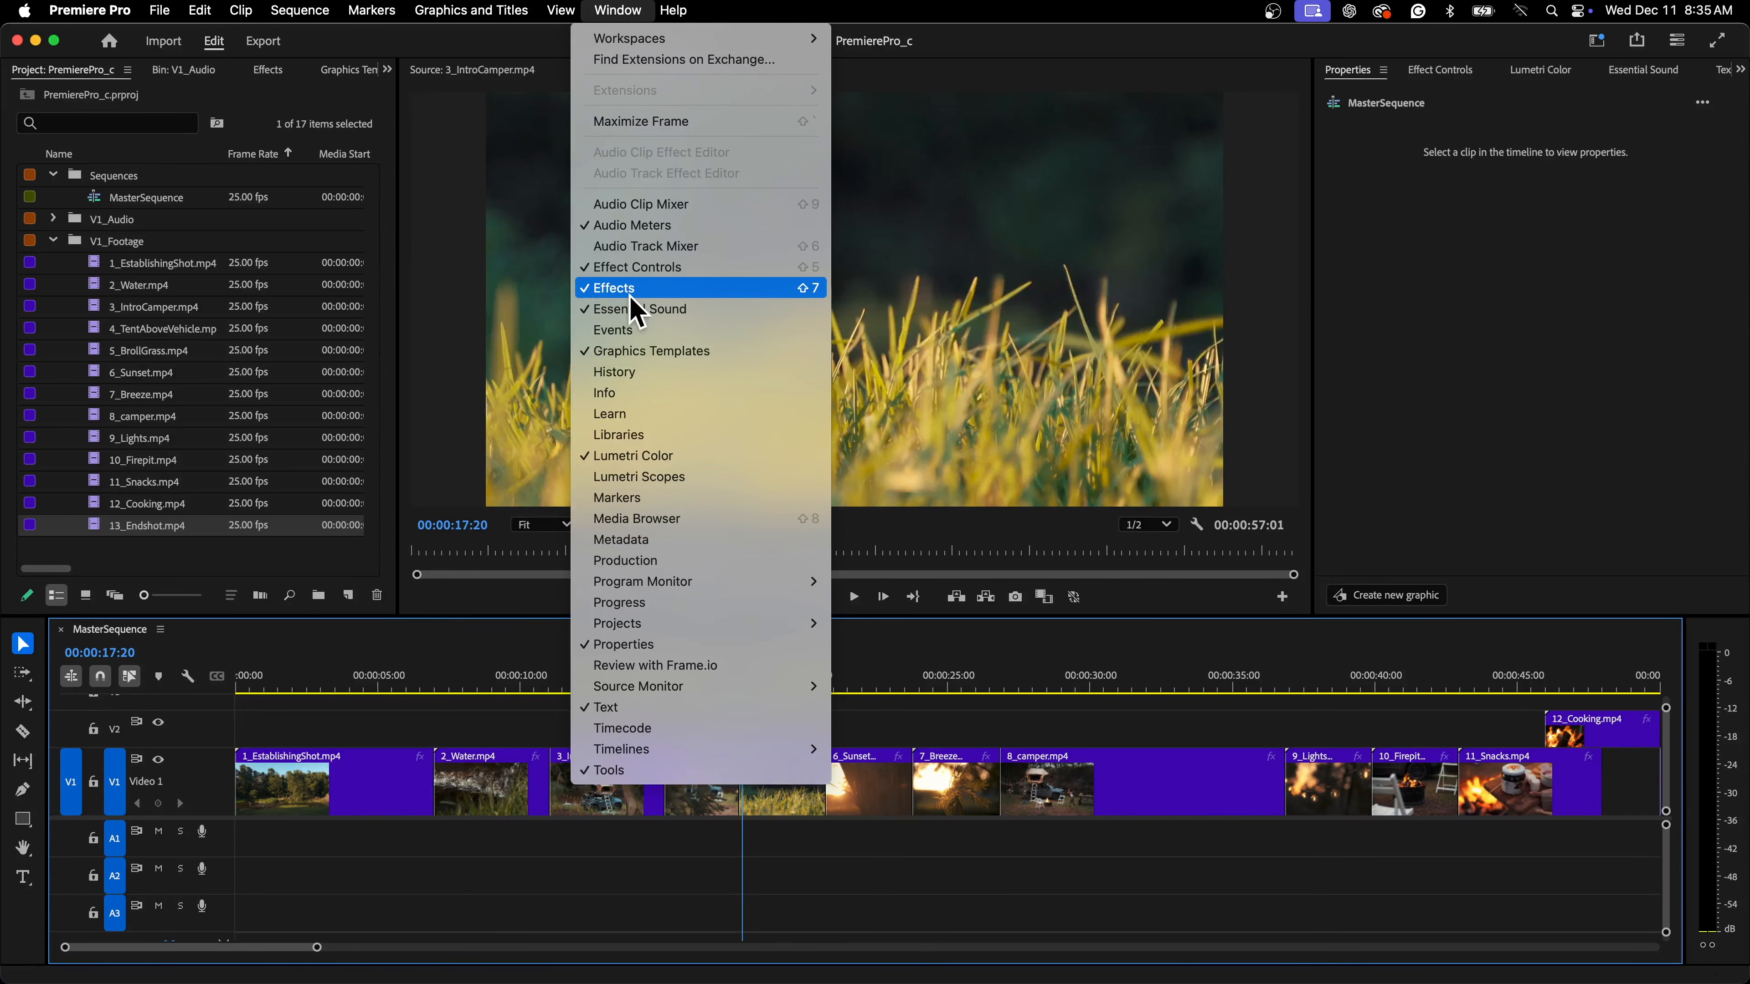
{"action": "left_click", "coordinate": [271, 83]}
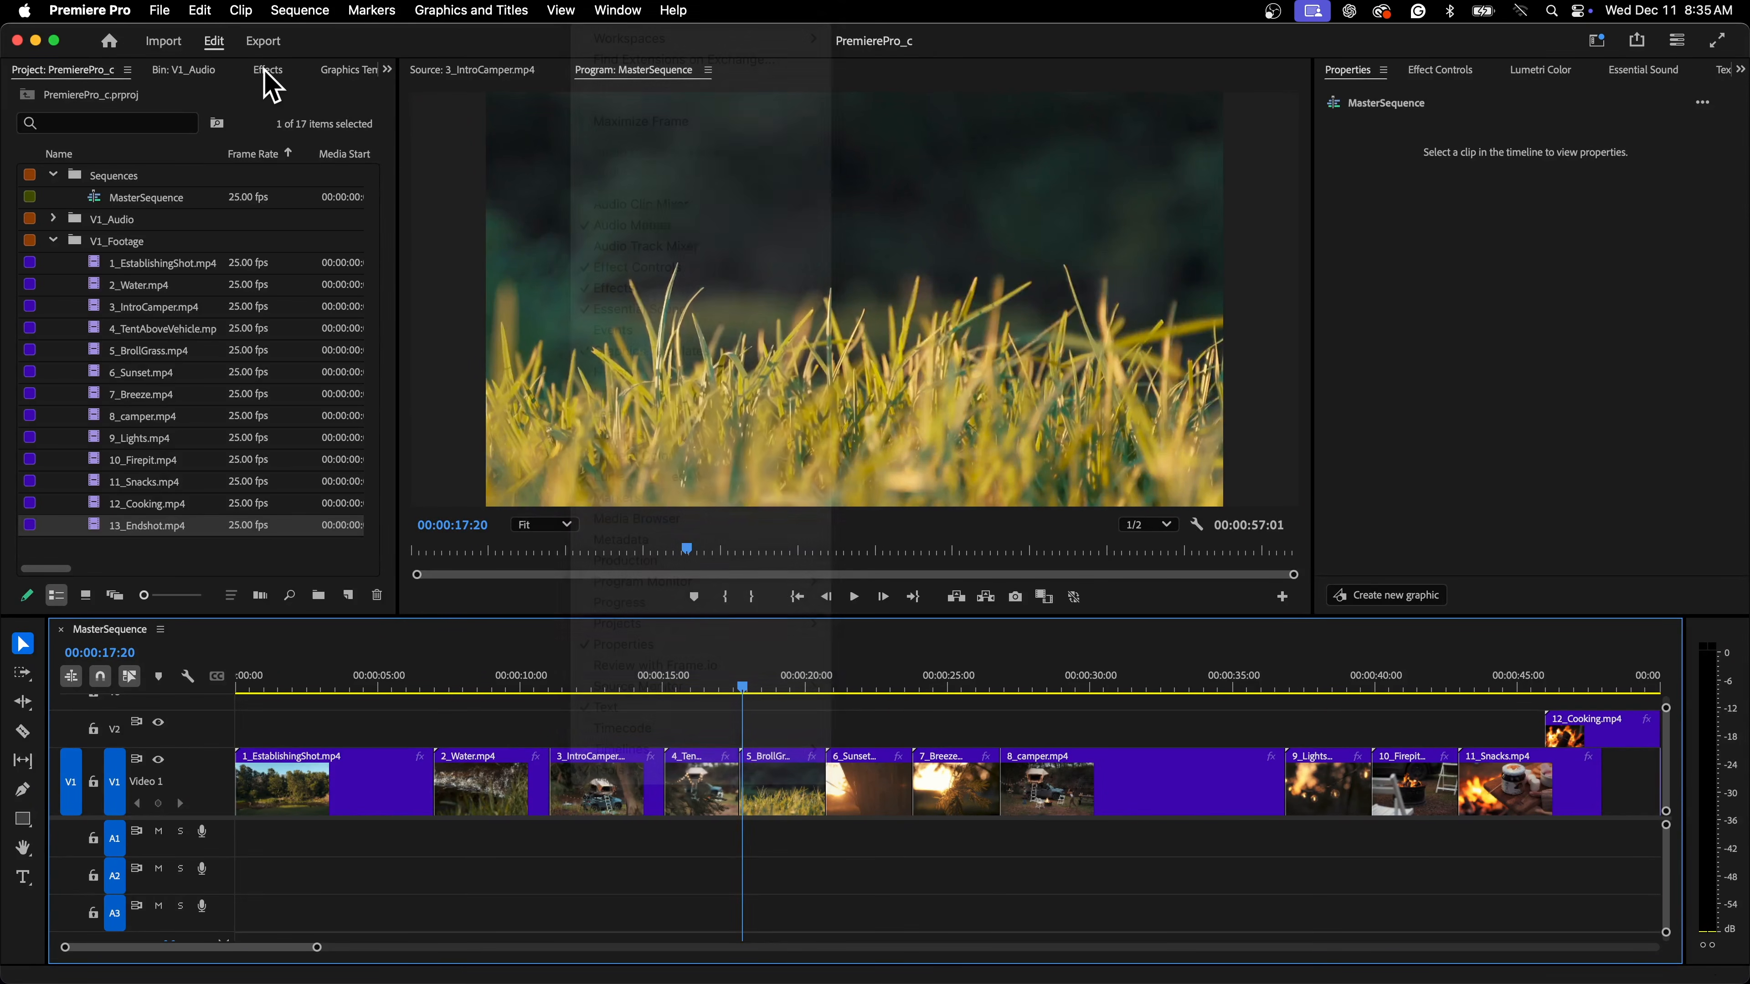
{"action": "left_click", "coordinate": [272, 75]}
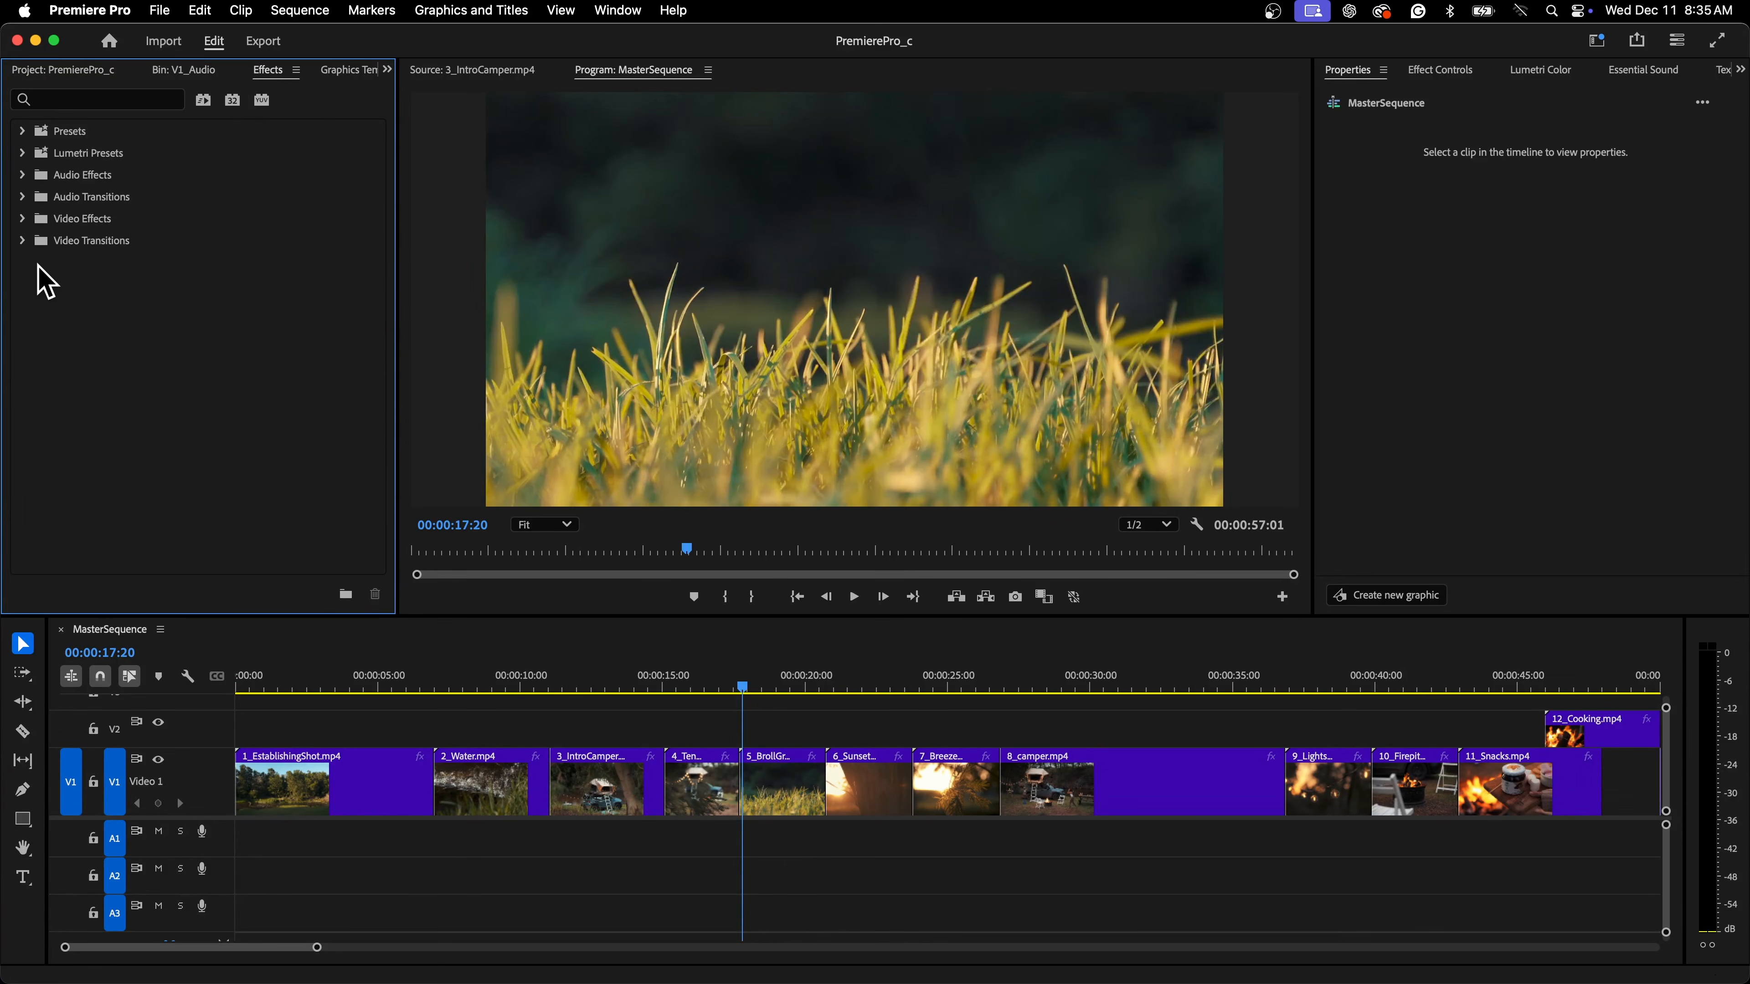
{"action": "left_click", "coordinate": [23, 241]}
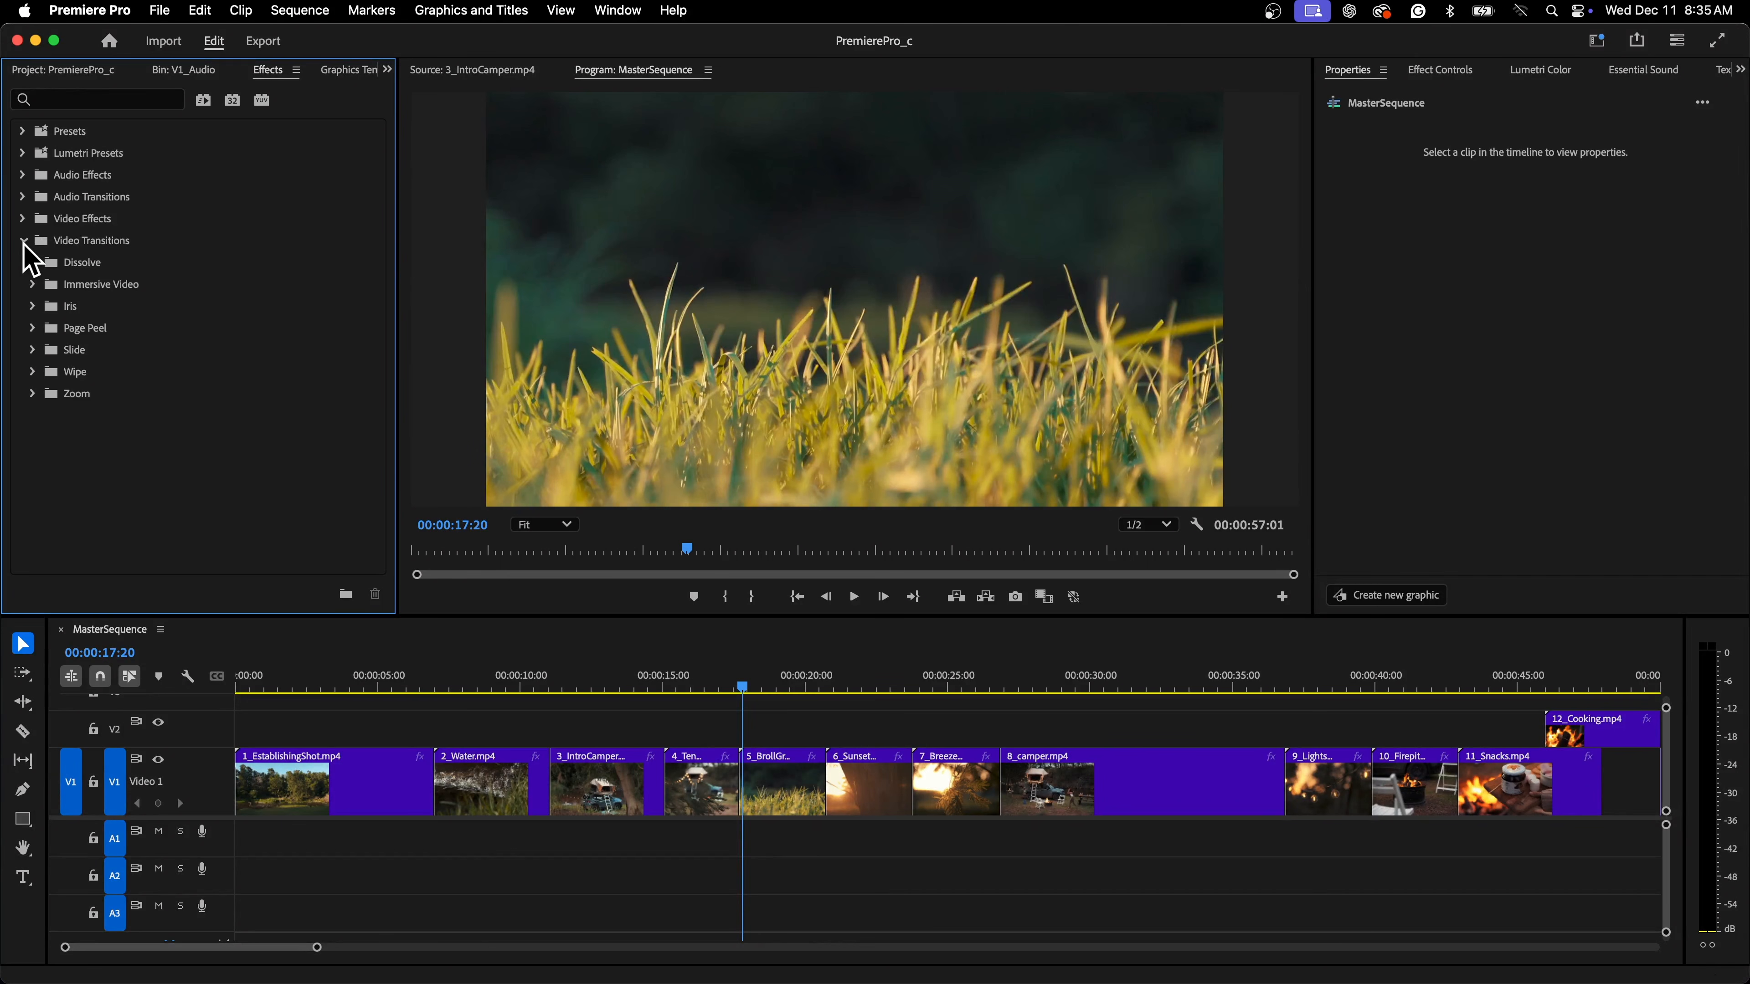
{"action": "left_click", "coordinate": [33, 263]}
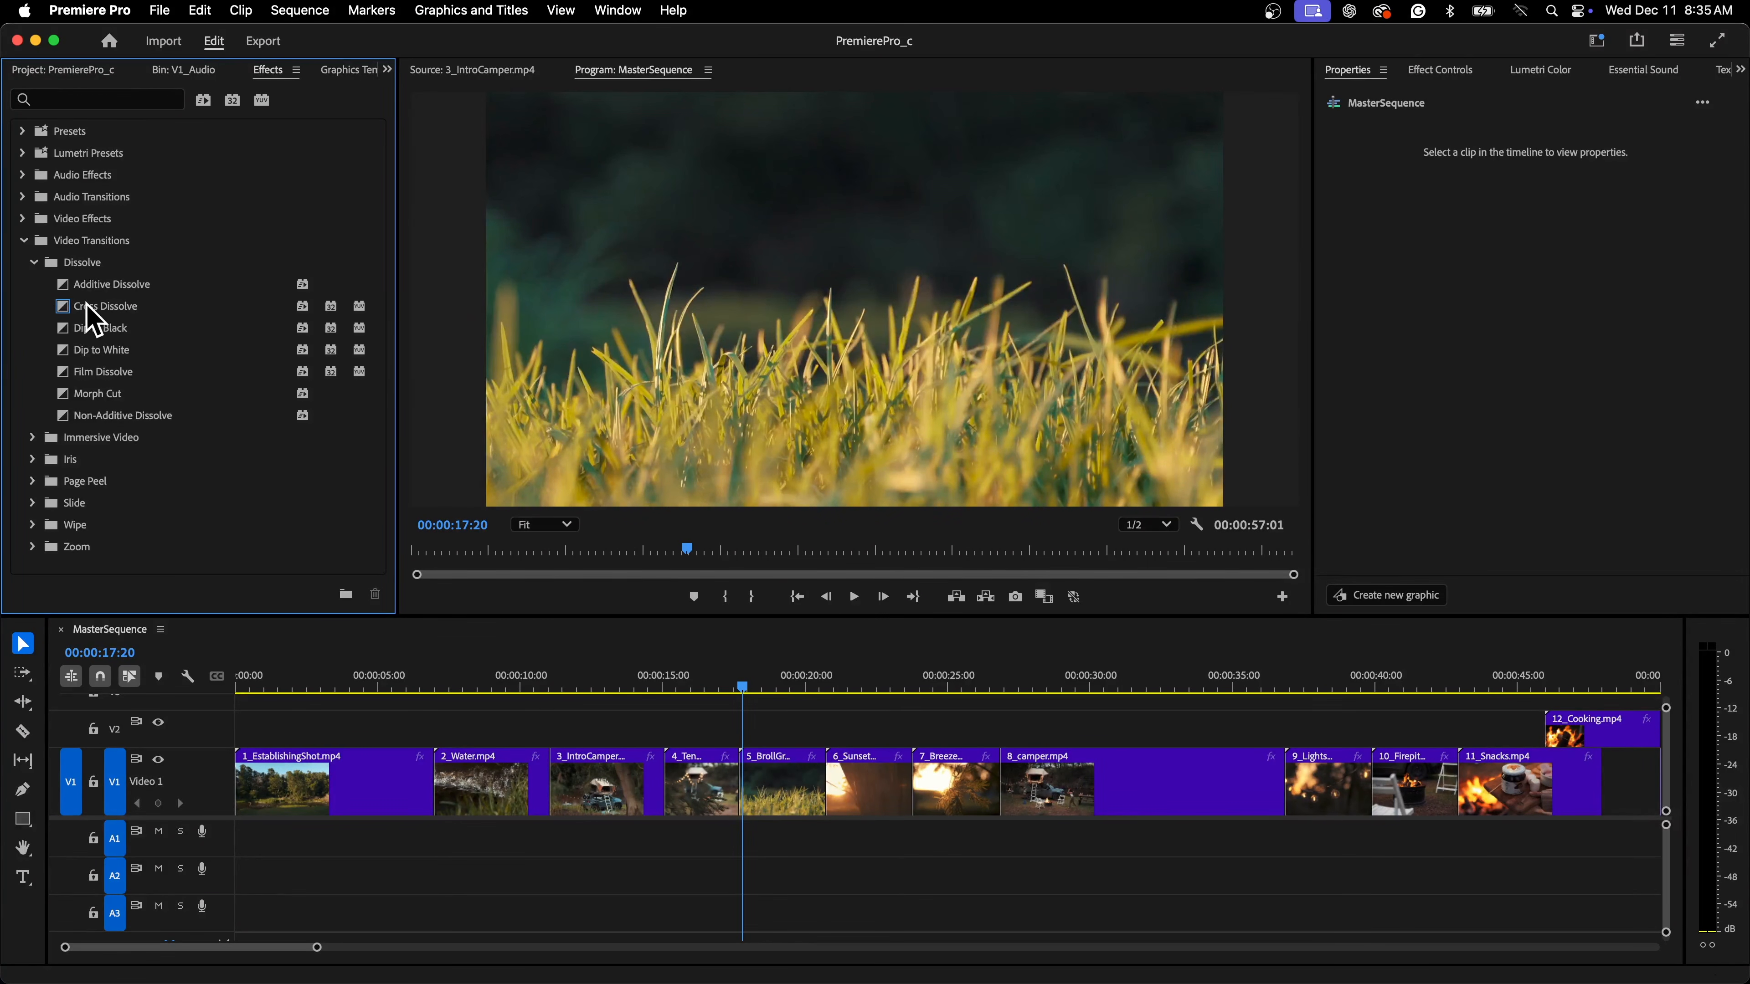
{"action": "left_click", "coordinate": [86, 307]}
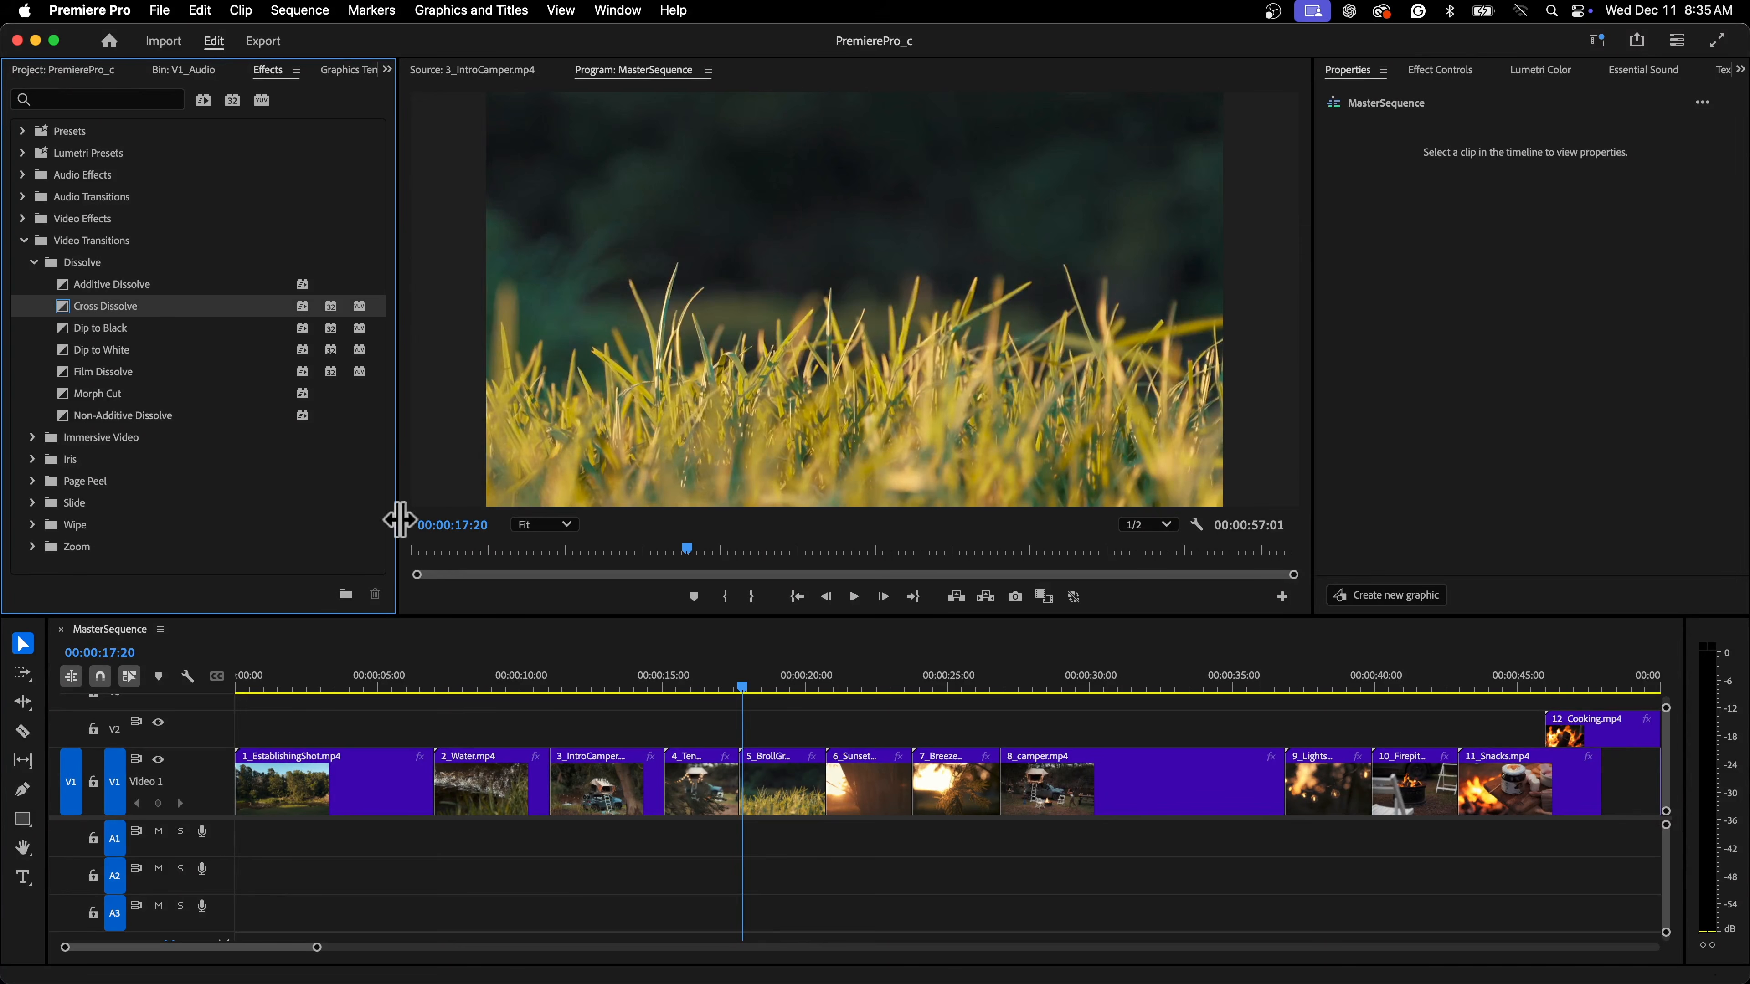
Apply Cross Dissolve to the cut between 2_Water.mp4 and 3_IntroCamper.mp4
{"action": "left_click", "coordinate": [551, 683]}
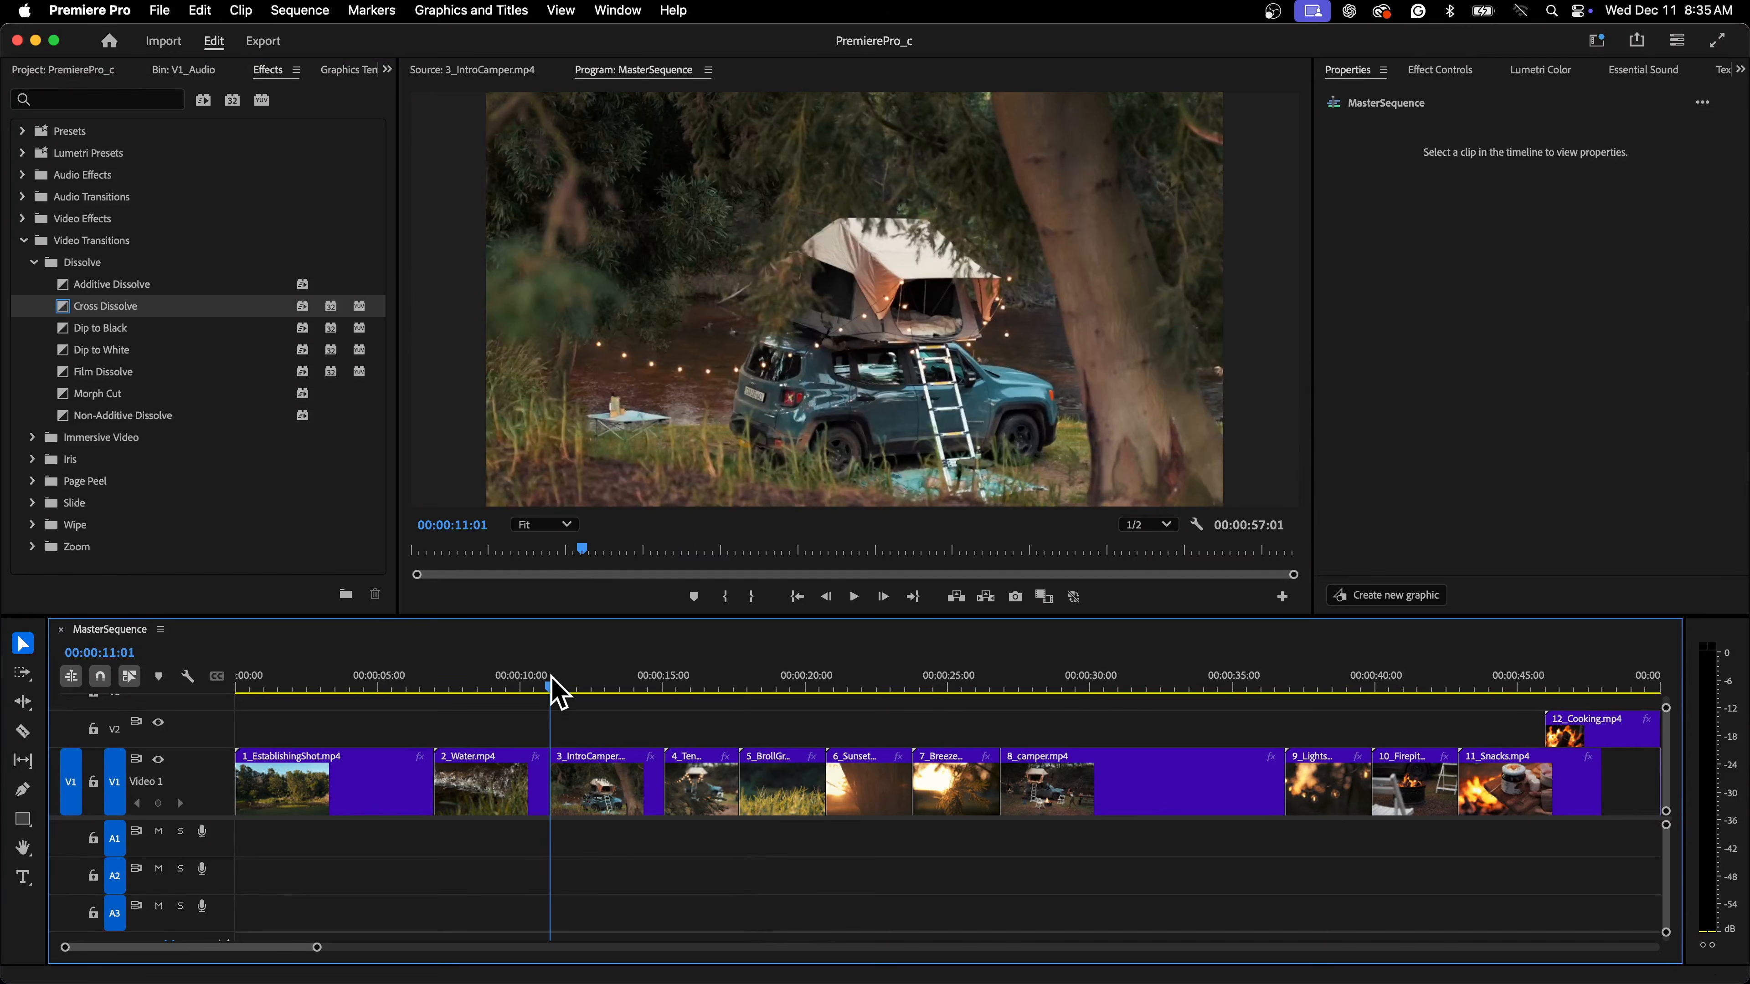
{"action": "left_click_drag", "start_coordinate": [551, 682], "coordinate": [462, 683]}
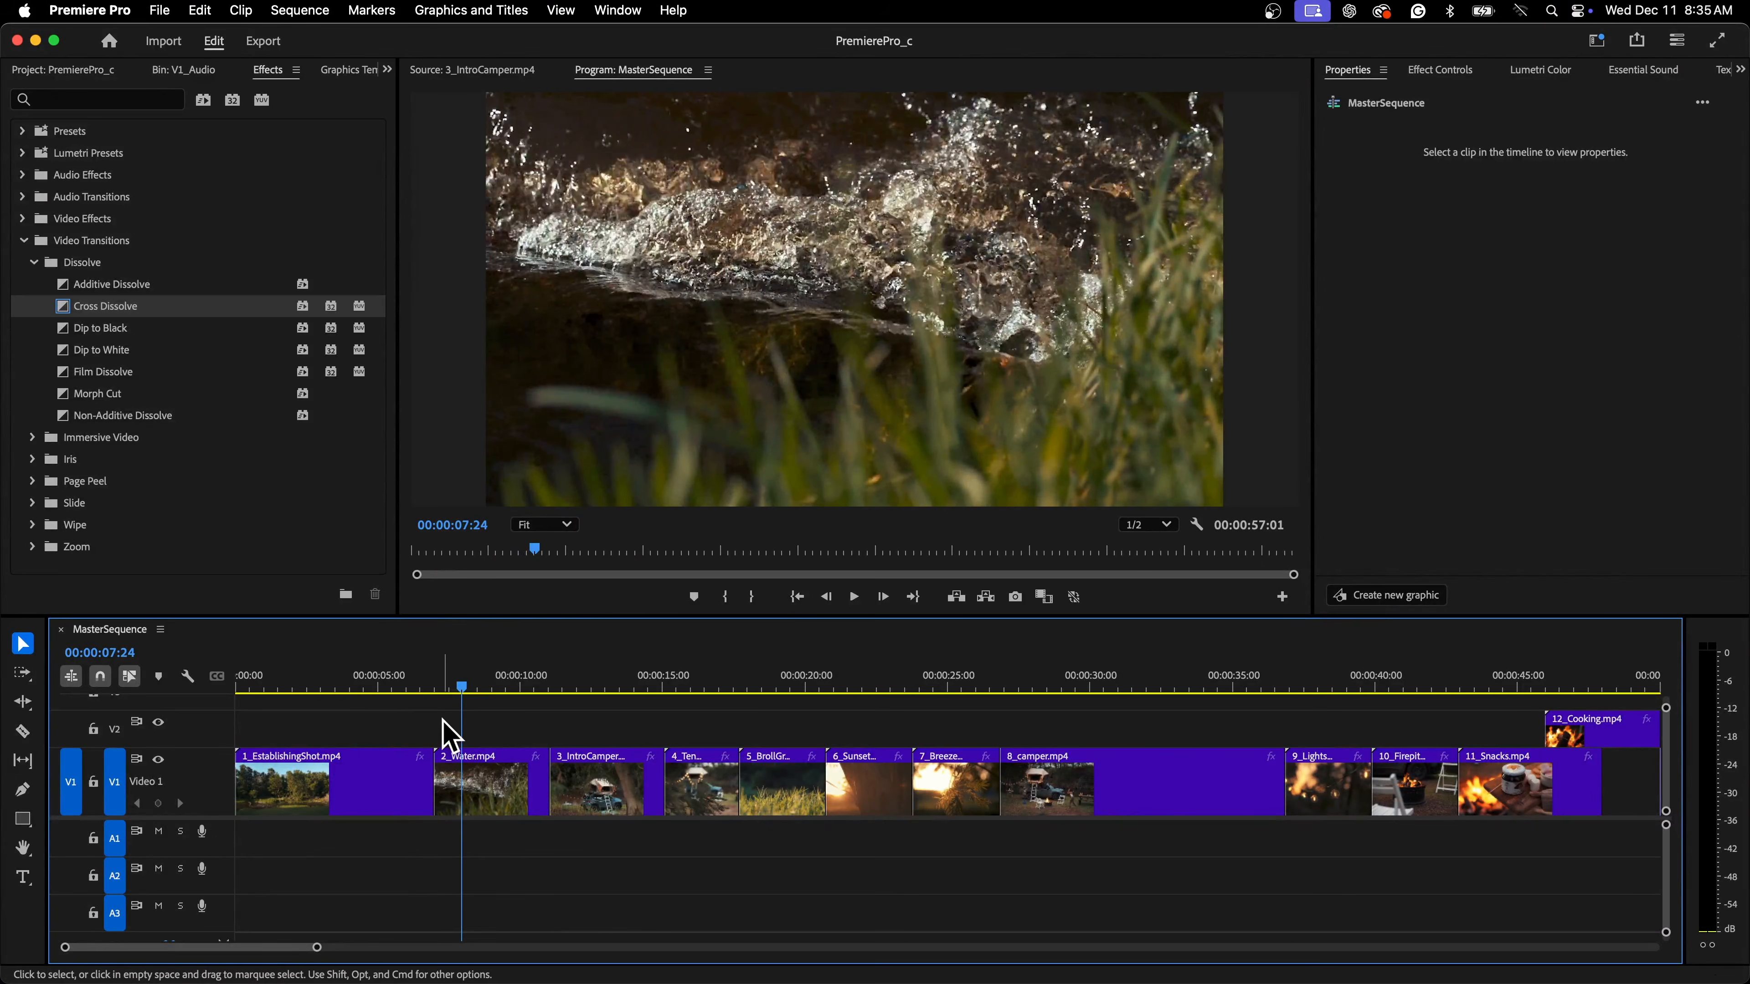
{"action": "left_click", "coordinate": [522, 689]}
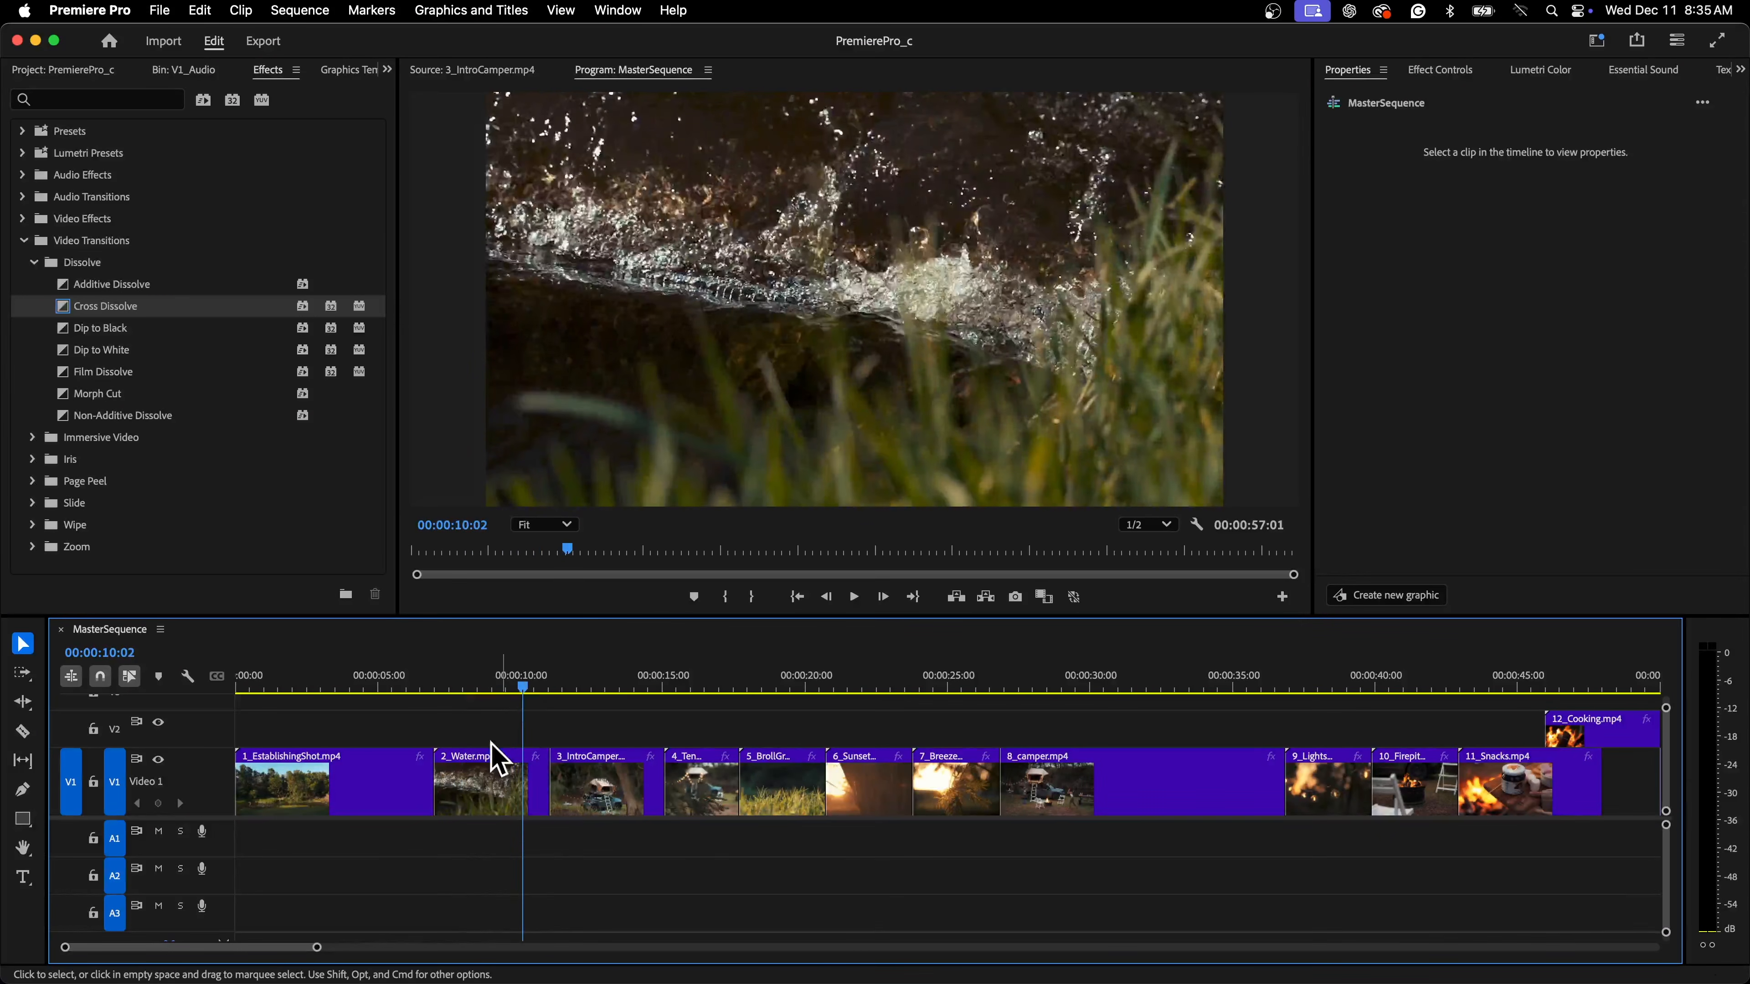
{"action": "left_click_drag", "start_coordinate": [112, 310], "coordinate": [567, 768]}
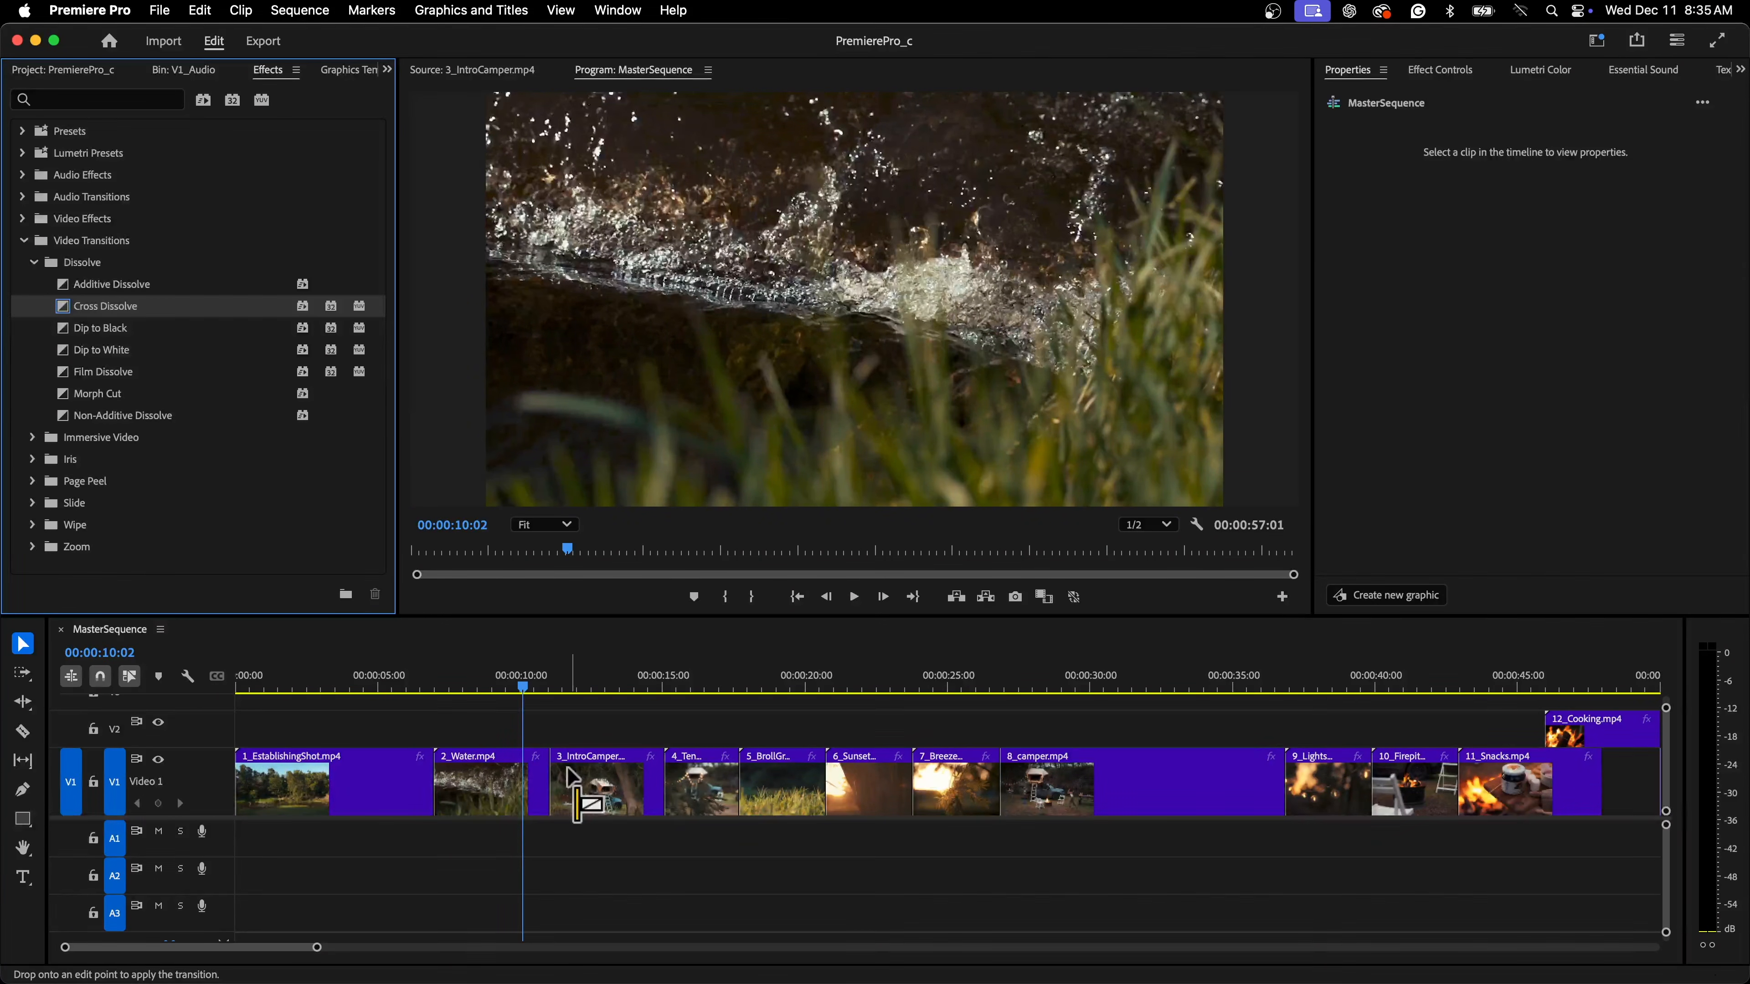
{"action": "mouse_move", "coordinate": [567, 767]}
{"action": "left_mouse_down"}
{"action": "mouse_move", "coordinate": [582, 782]}
{"action": "mouse_move", "coordinate": [456, 774]}
{"action": "mouse_move", "coordinate": [538, 754]}
{"action": "left_mouse_up"}
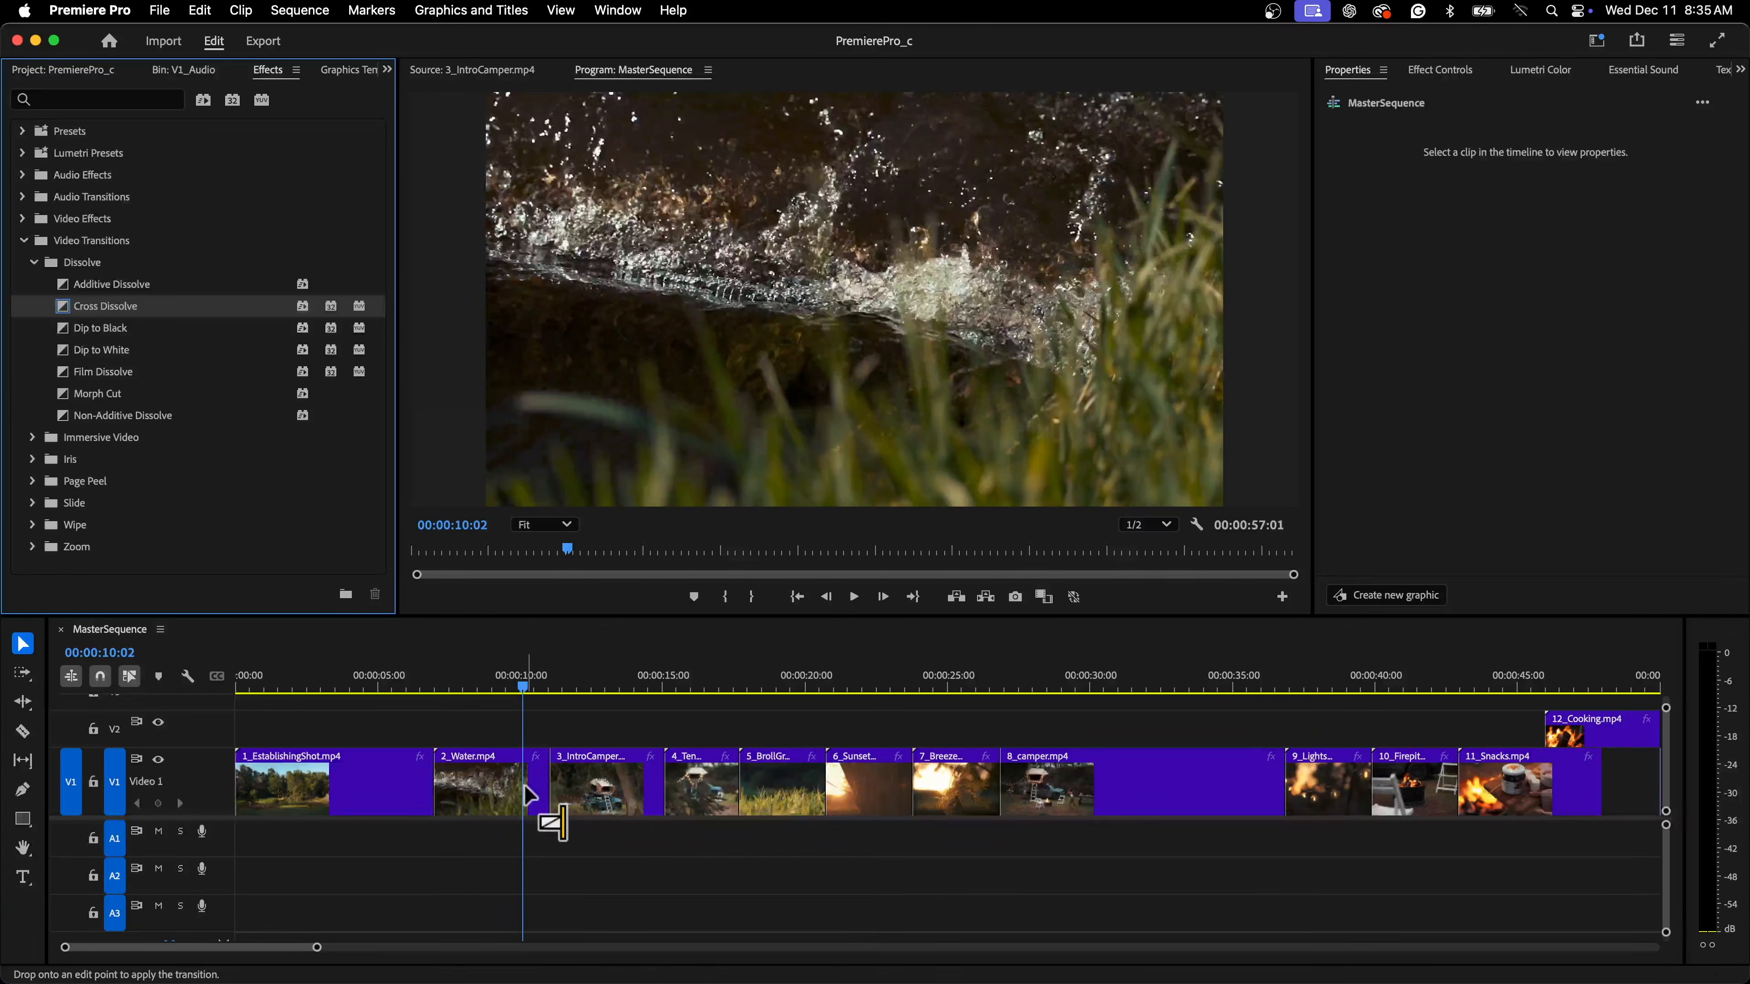
{"action": "left_click_drag", "start_coordinate": [525, 786], "coordinate": [547, 780]}
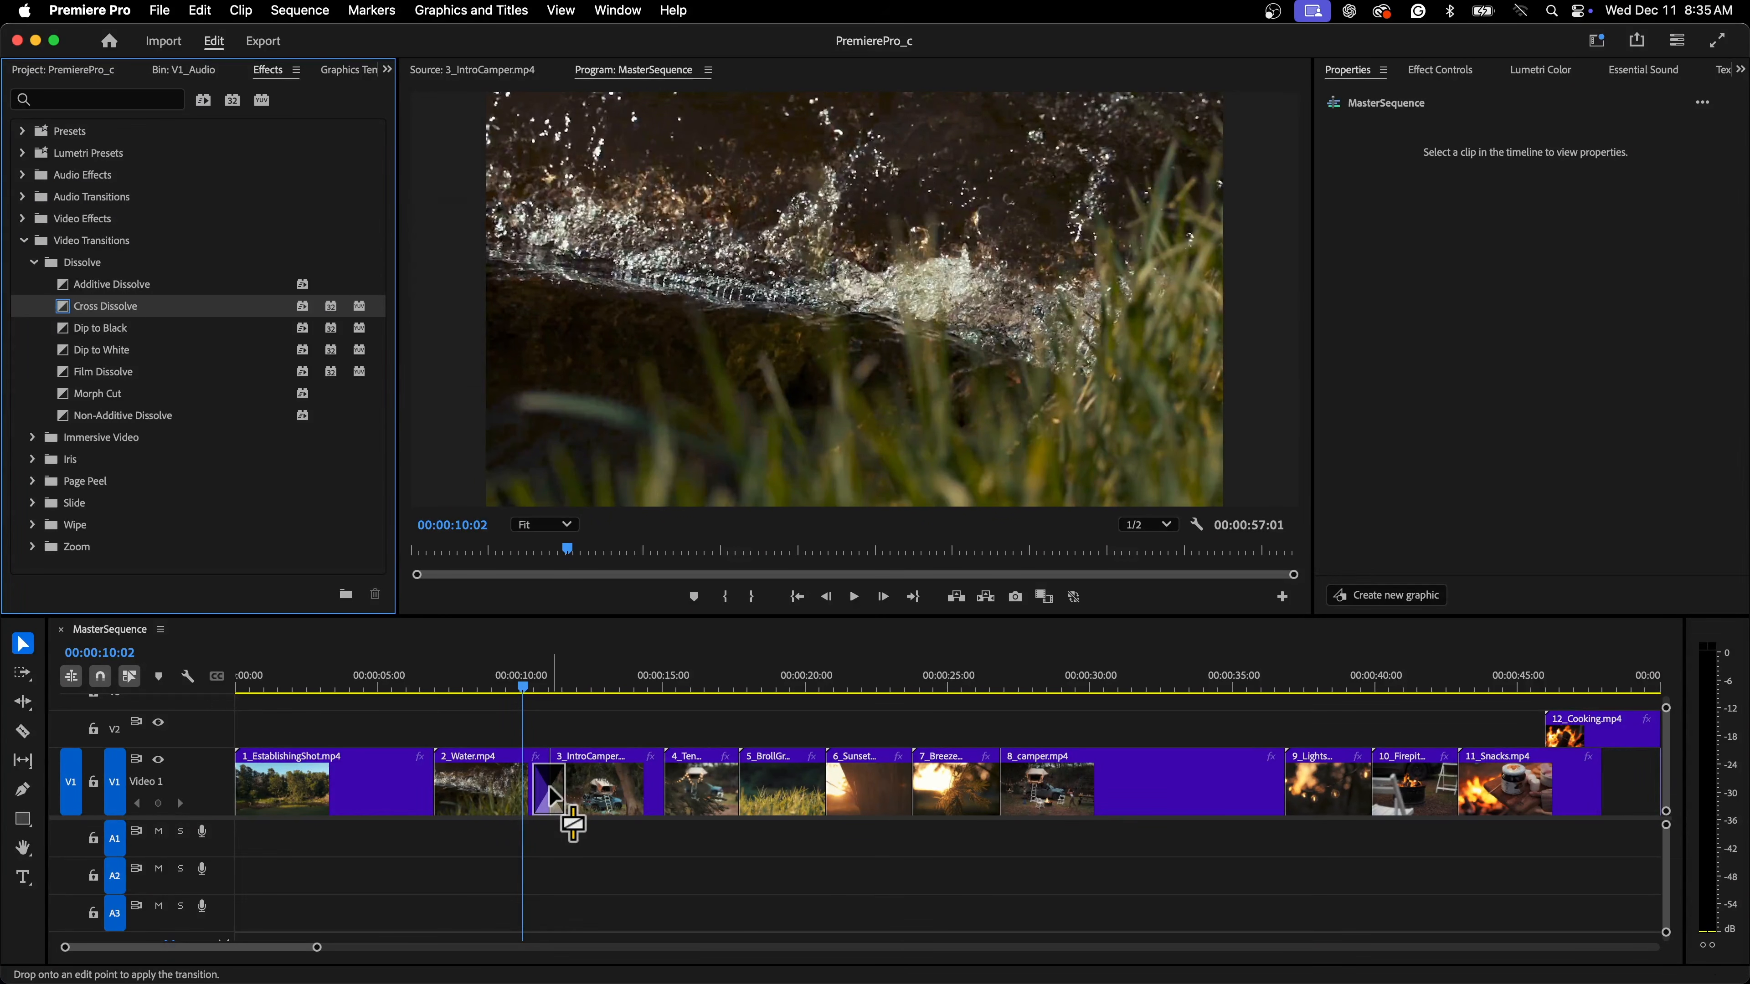
{"action": "left_click_drag", "start_coordinate": [548, 785], "coordinate": [551, 789]}
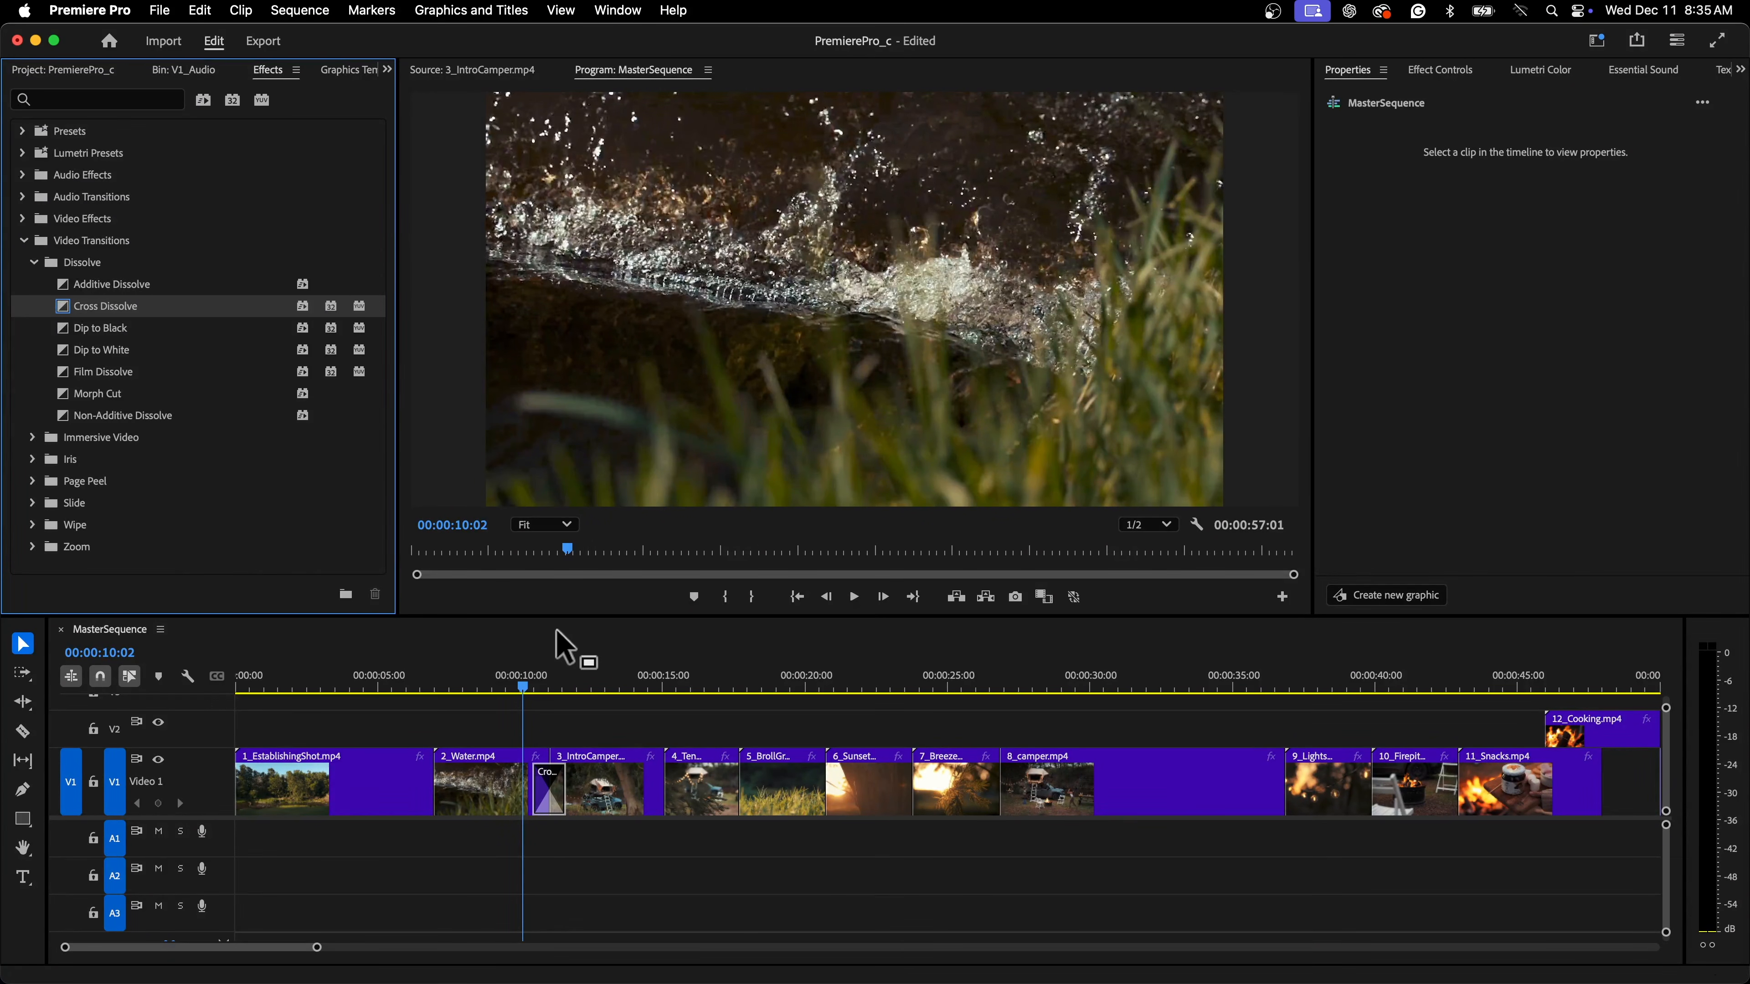
Play back the new transition between 2_Water and 3_IntroCamper
{"action": "key", "text": "space"}
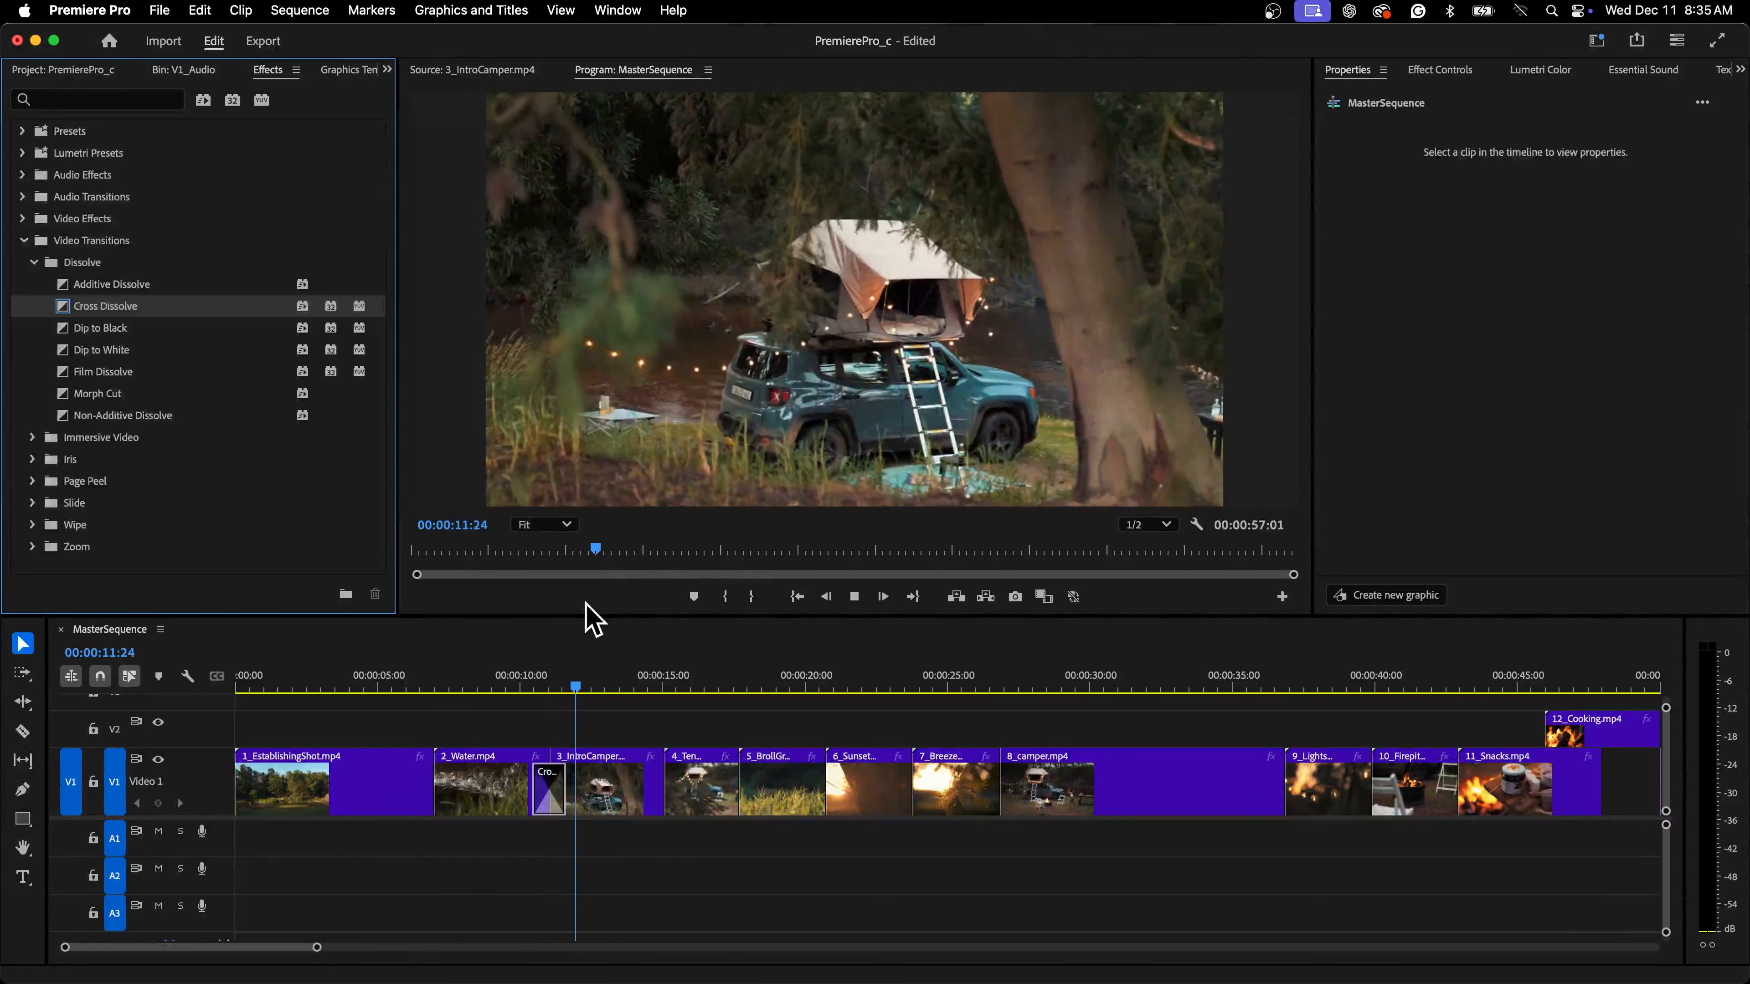
{"action": "left_click", "coordinate": [543, 791]}
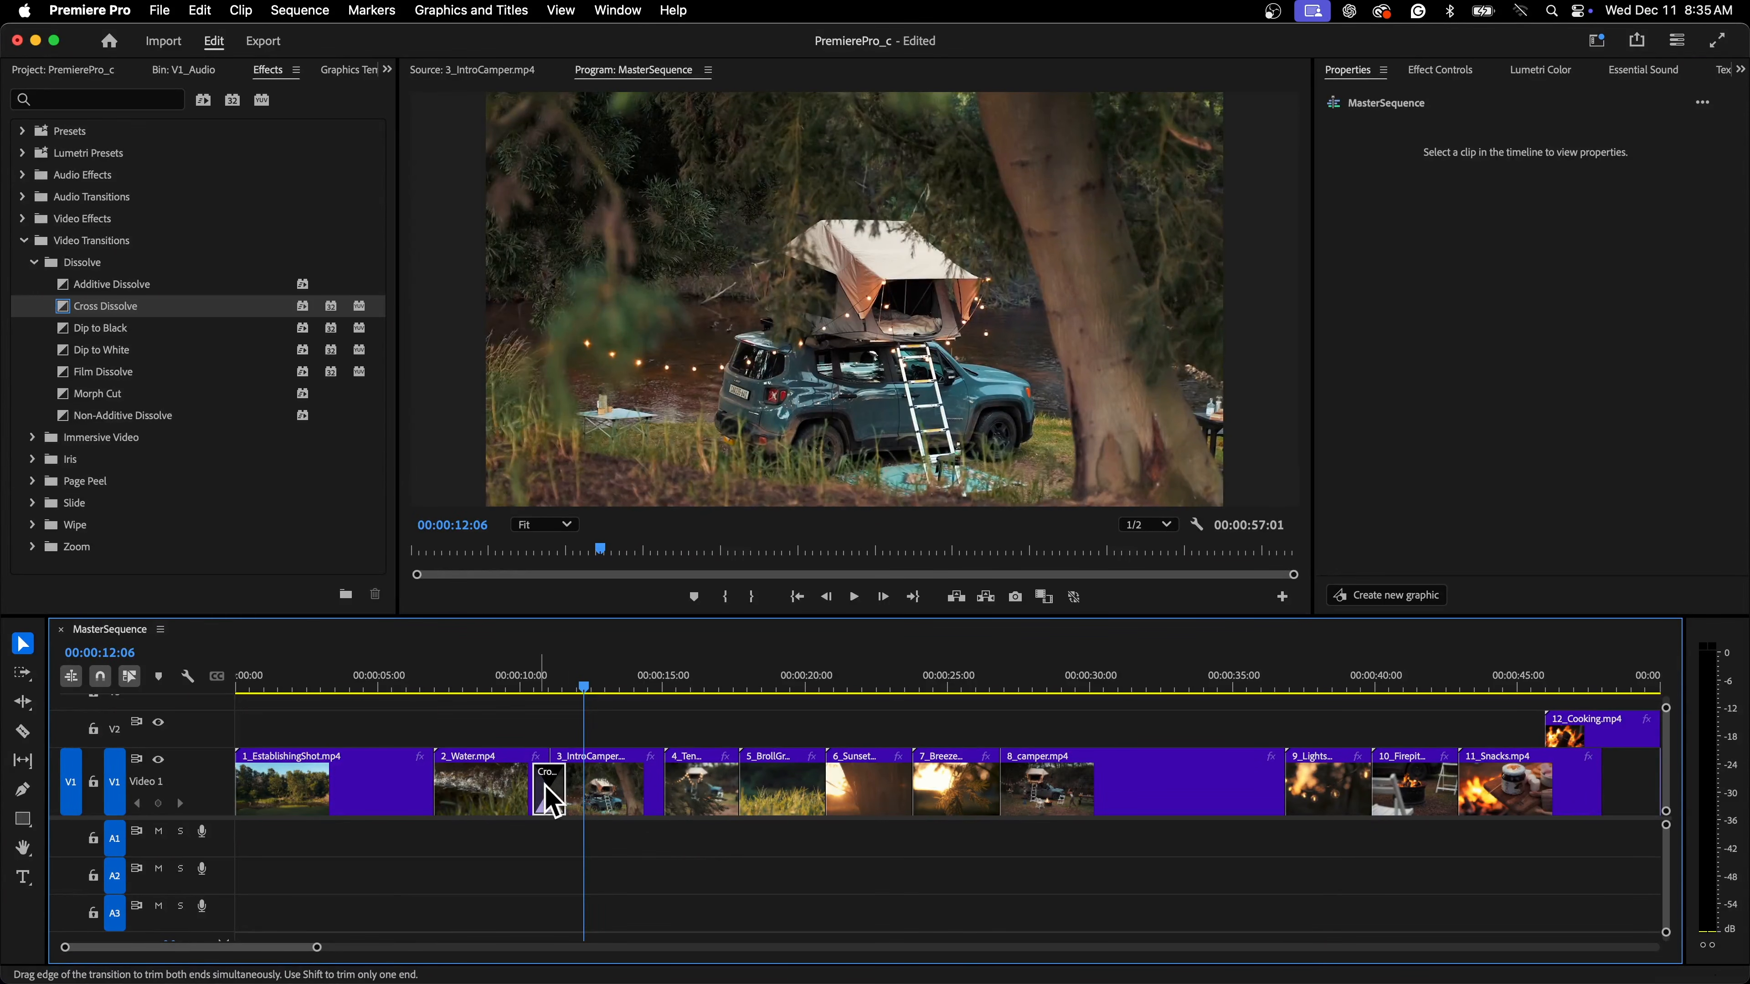
{"action": "left_click", "coordinate": [535, 686]}
{"action": "key", "text": "space"}
{"action": "key", "text": "space"}
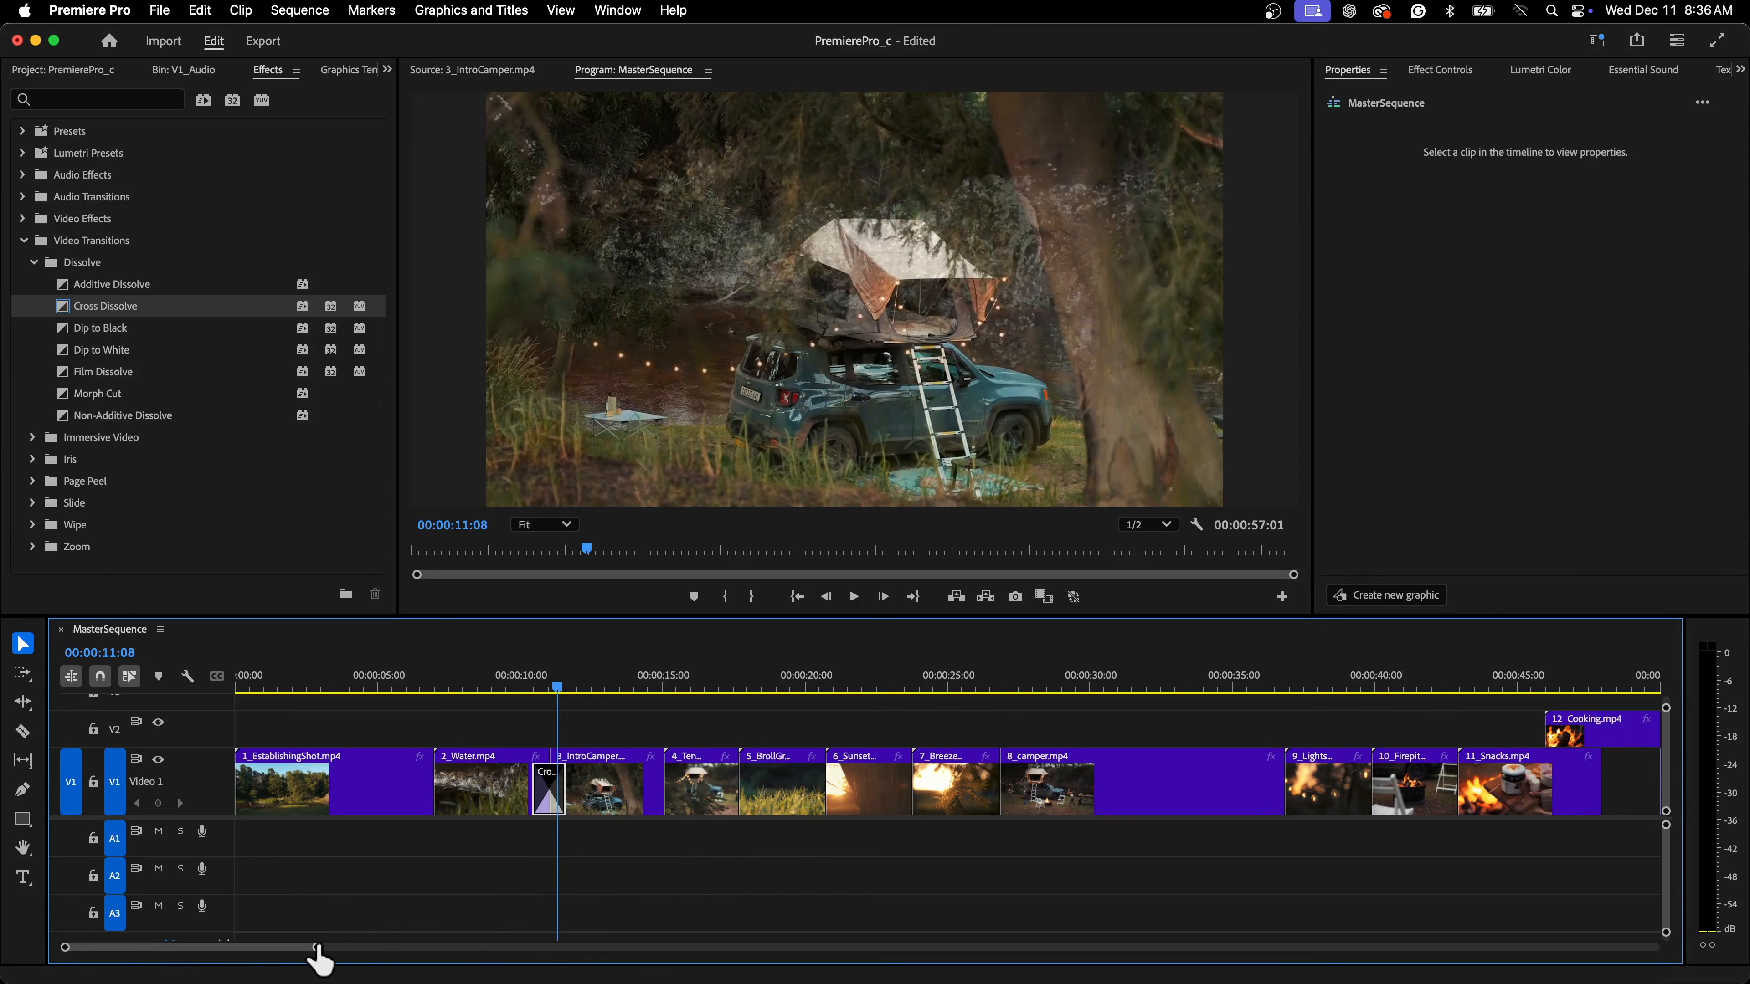
Apply Cross Dissolve to the cut between 3_IntroCamper.mp4 and 4_TentAboveVehicle.mp4
{"action": "left_click_drag", "start_coordinate": [318, 947], "coordinate": [255, 947]}
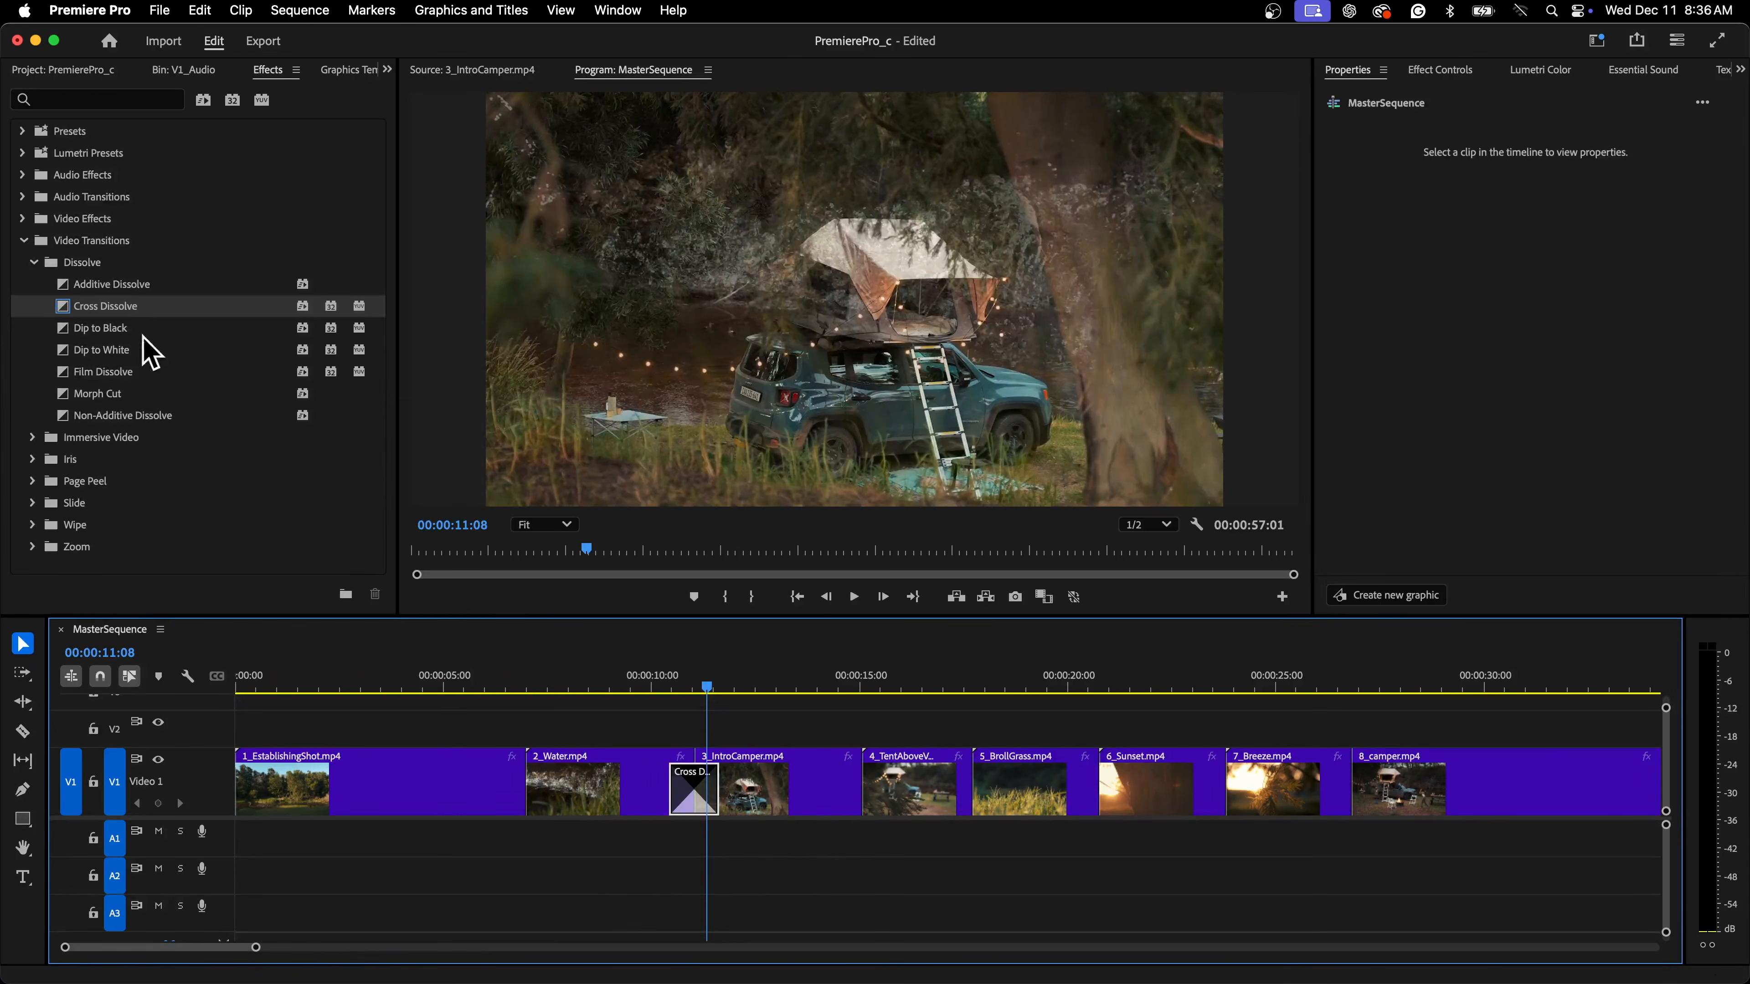
{"action": "left_click_drag", "start_coordinate": [127, 307], "coordinate": [842, 787]}
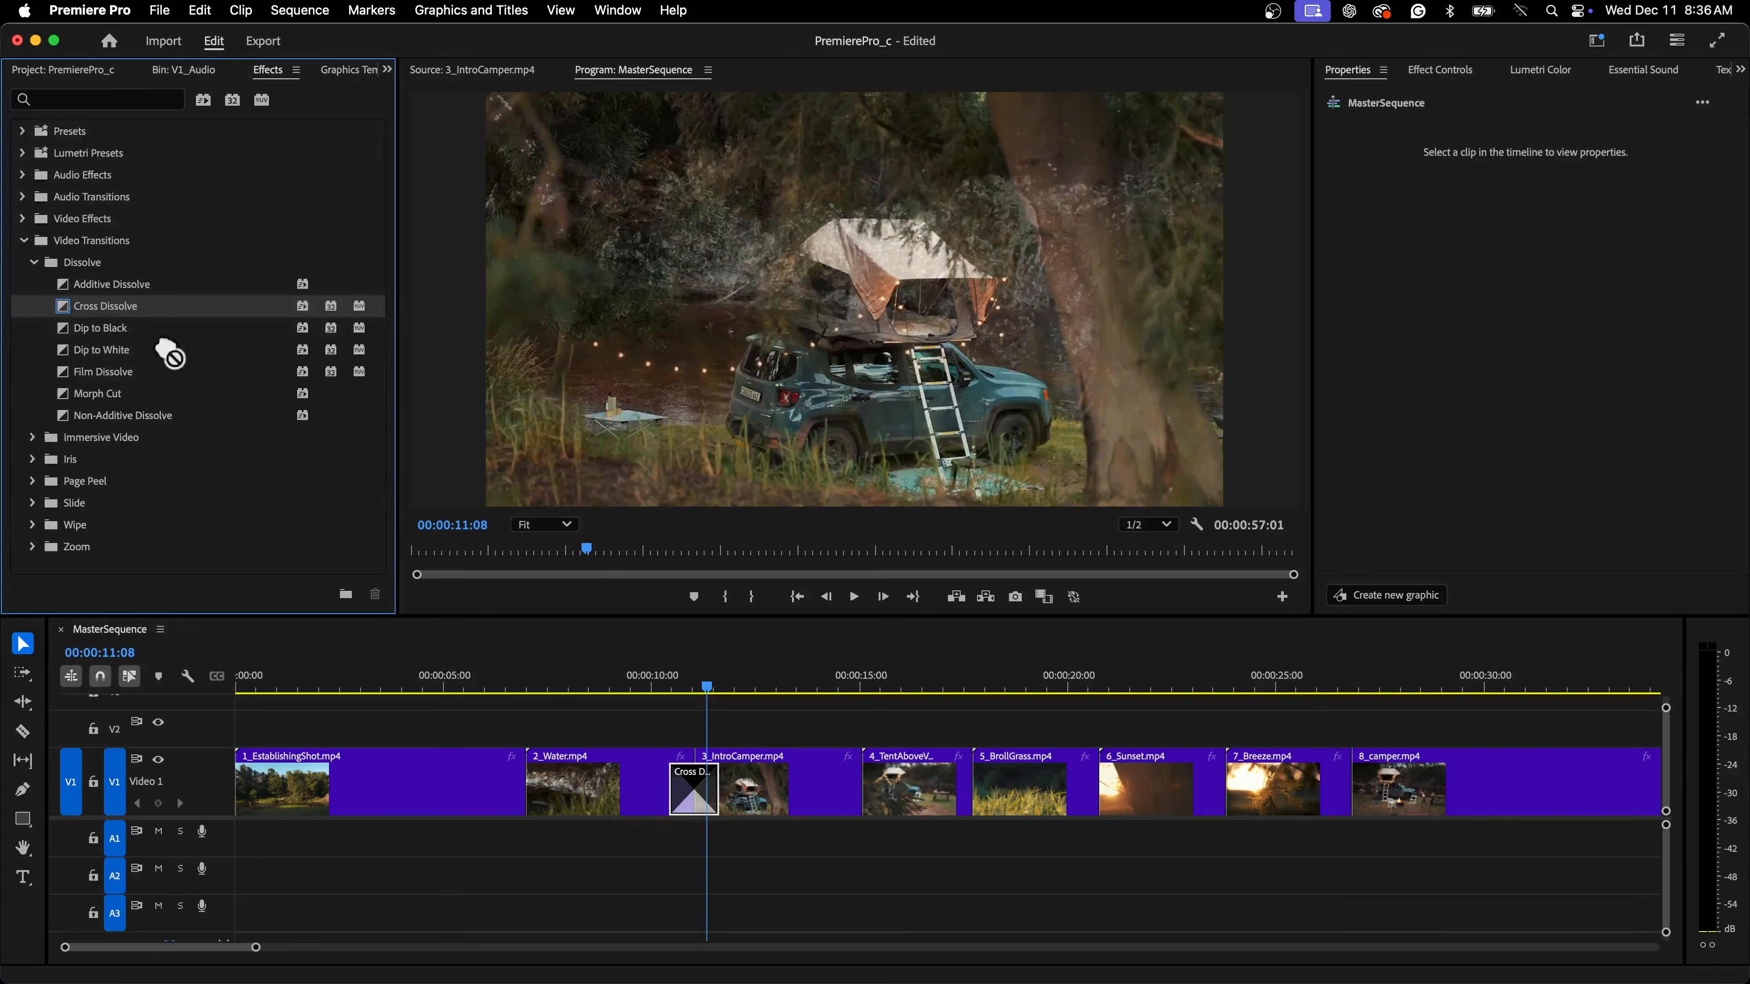
{"action": "left_click_drag", "start_coordinate": [170, 355], "coordinate": [892, 808]}
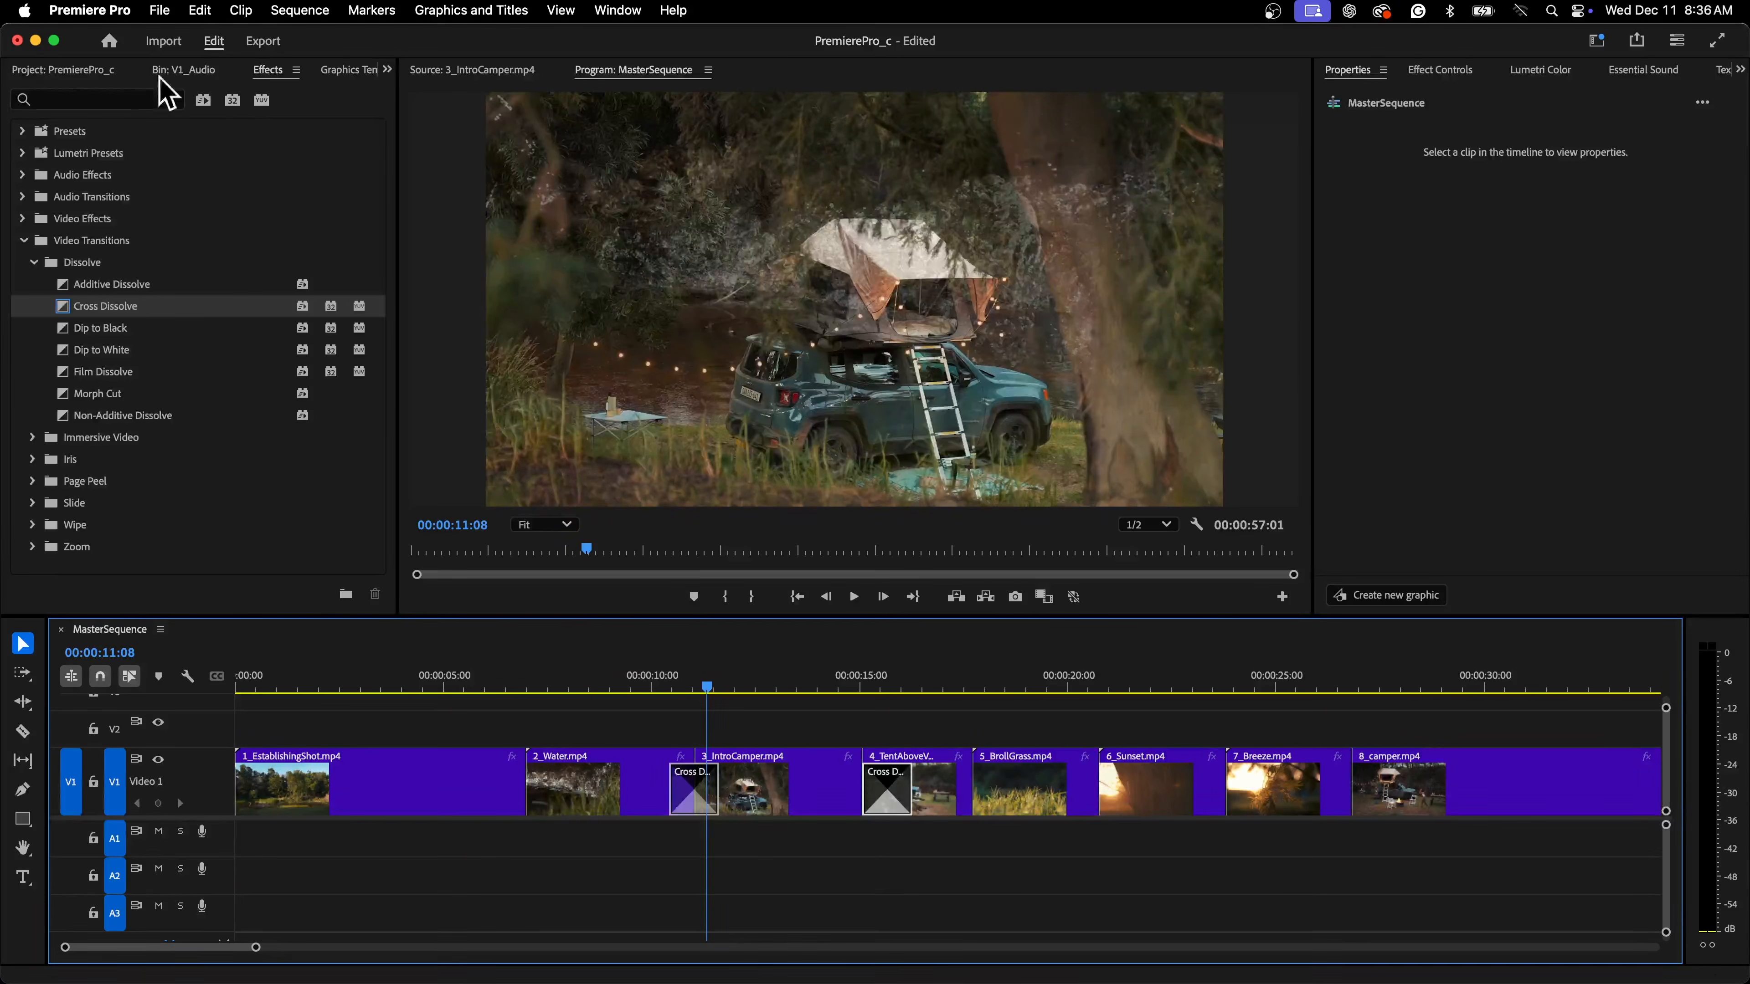
Set that transition's alignment to Center at Cut in Effect Controls
{"action": "left_click", "coordinate": [1422, 72]}
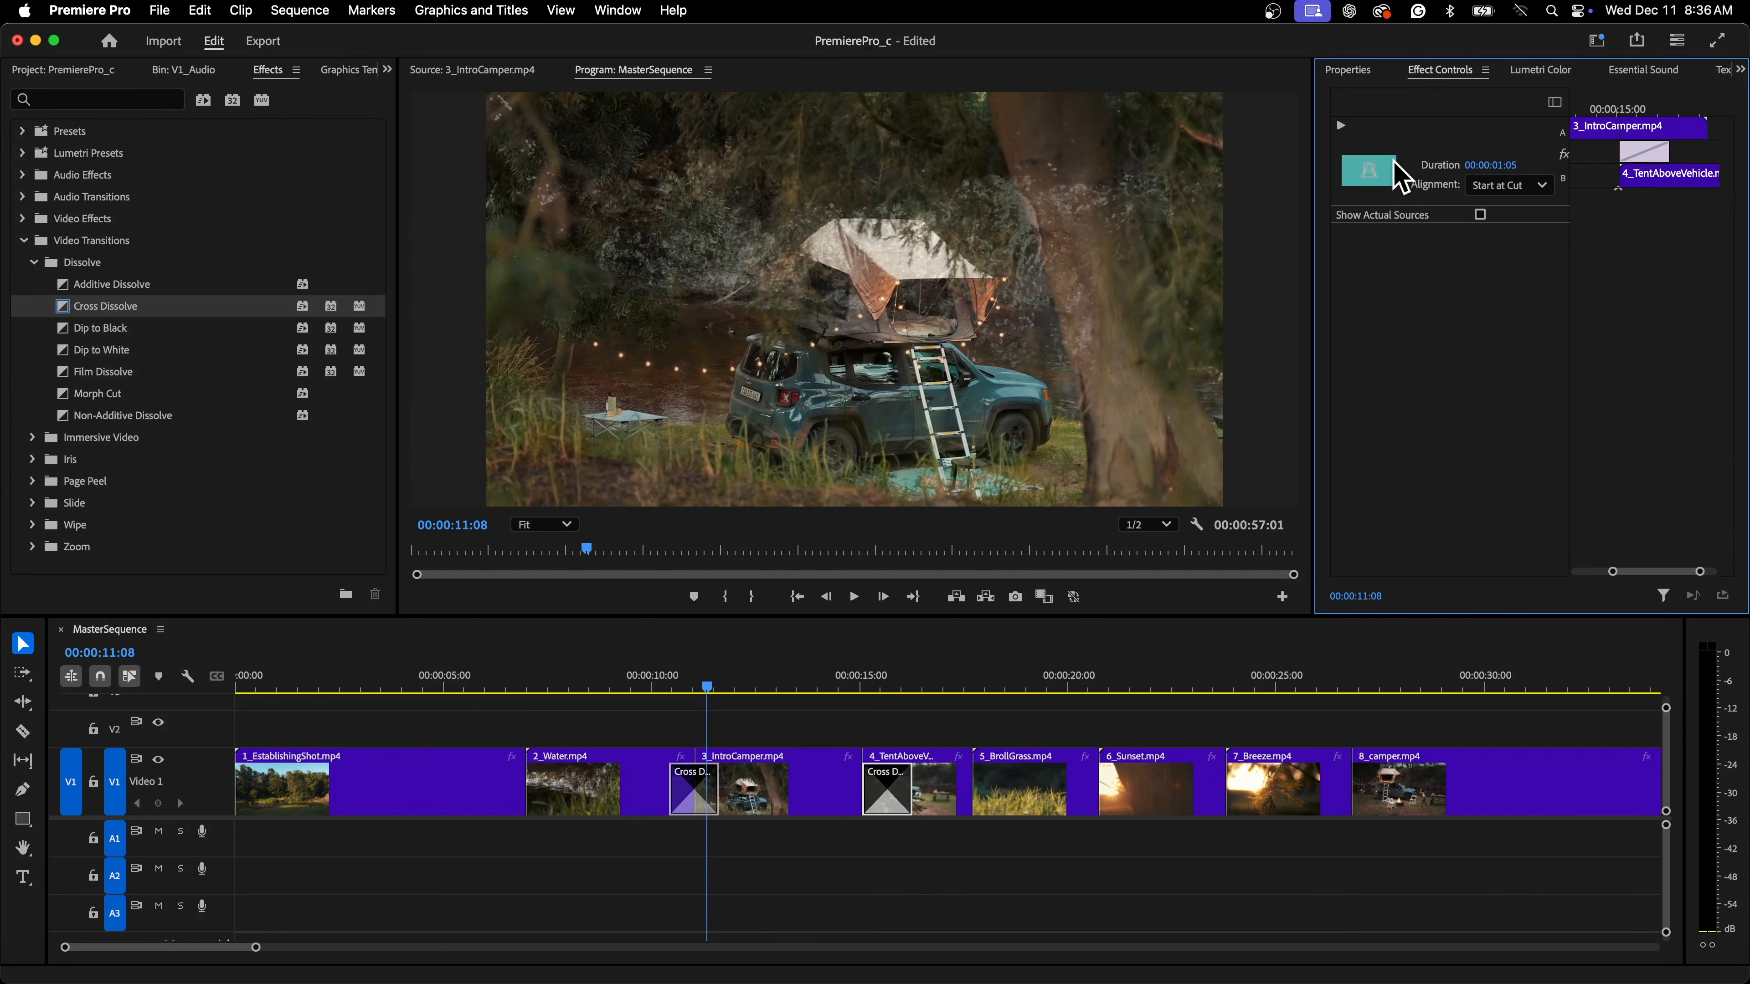
{"action": "left_click", "coordinate": [1536, 187]}
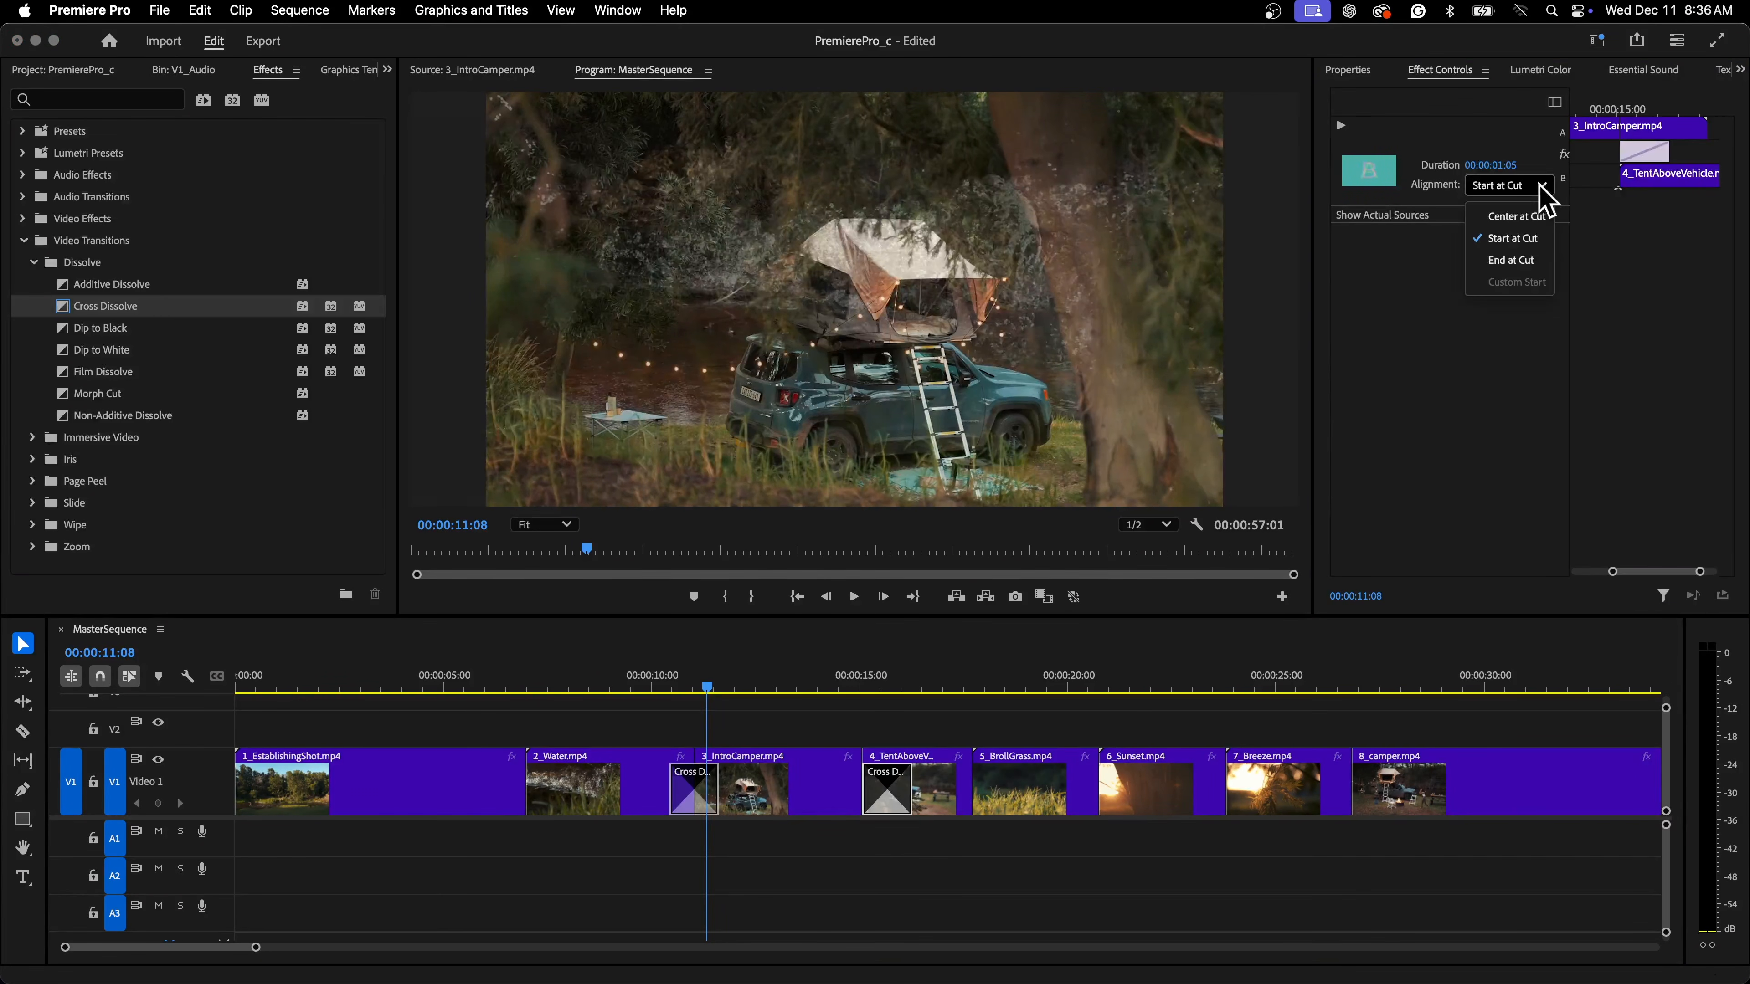
{"action": "left_click", "coordinate": [1525, 218]}
Play back the centred transition into 4_TentAboveVehicle
{"action": "left_click", "coordinate": [848, 682]}
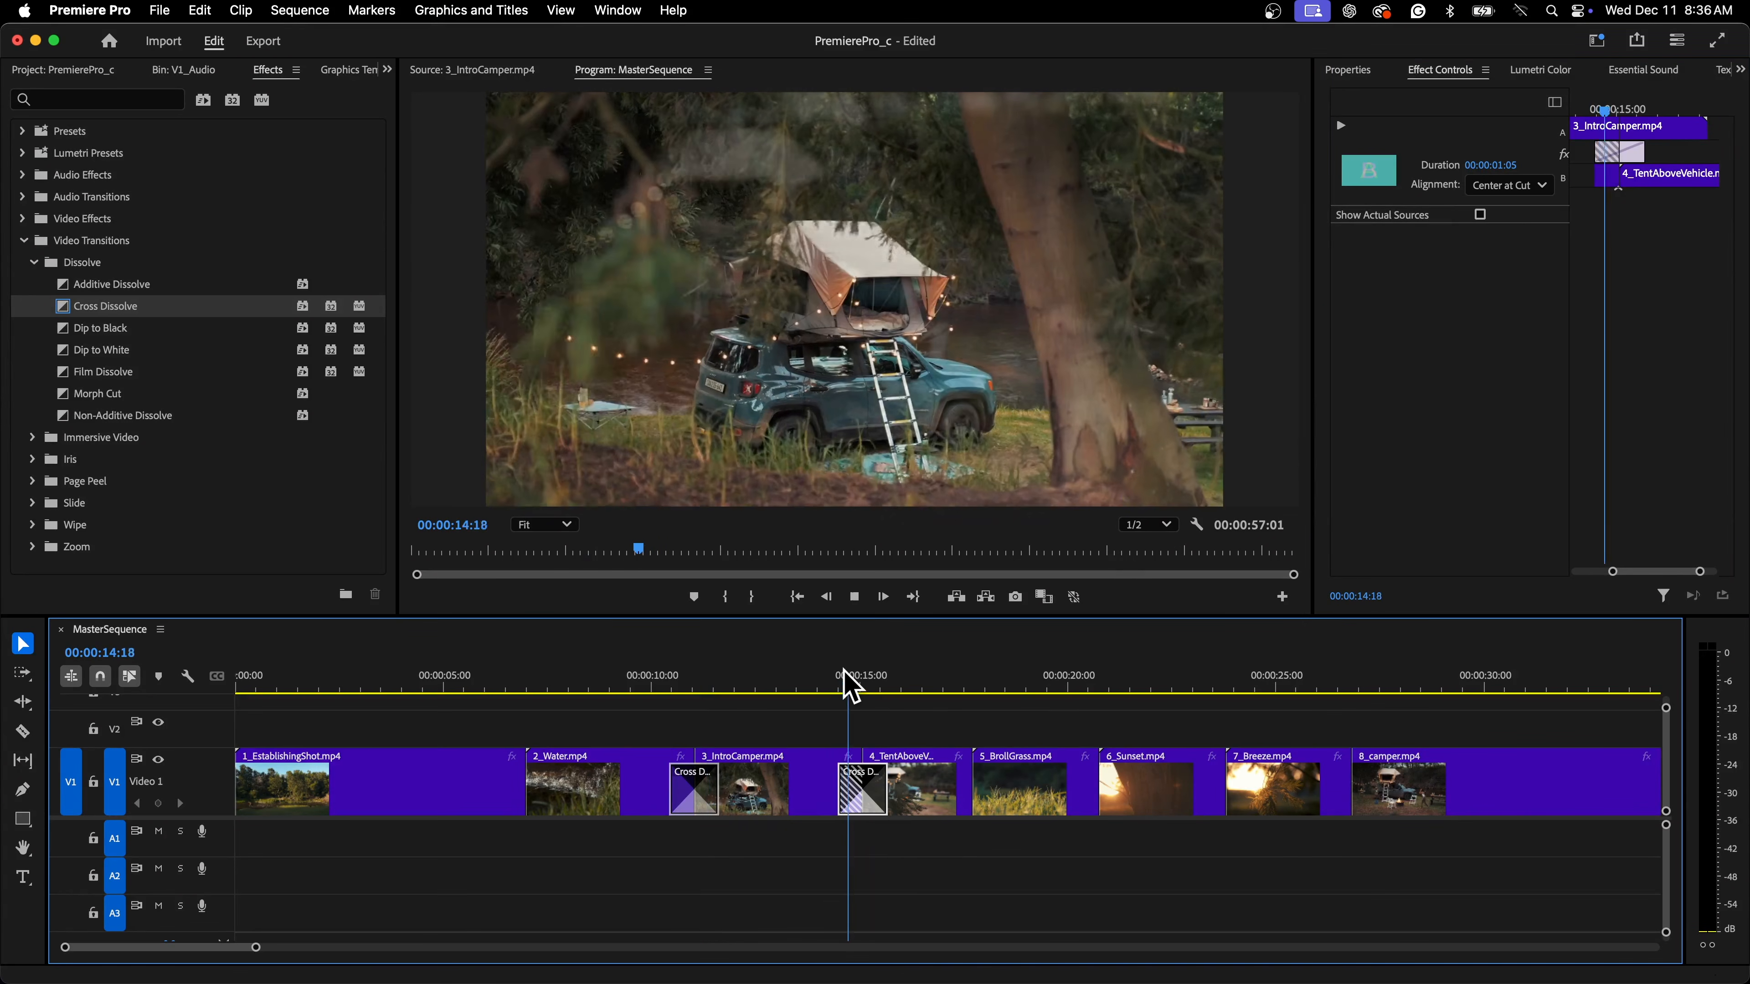
{"action": "key", "text": "space"}
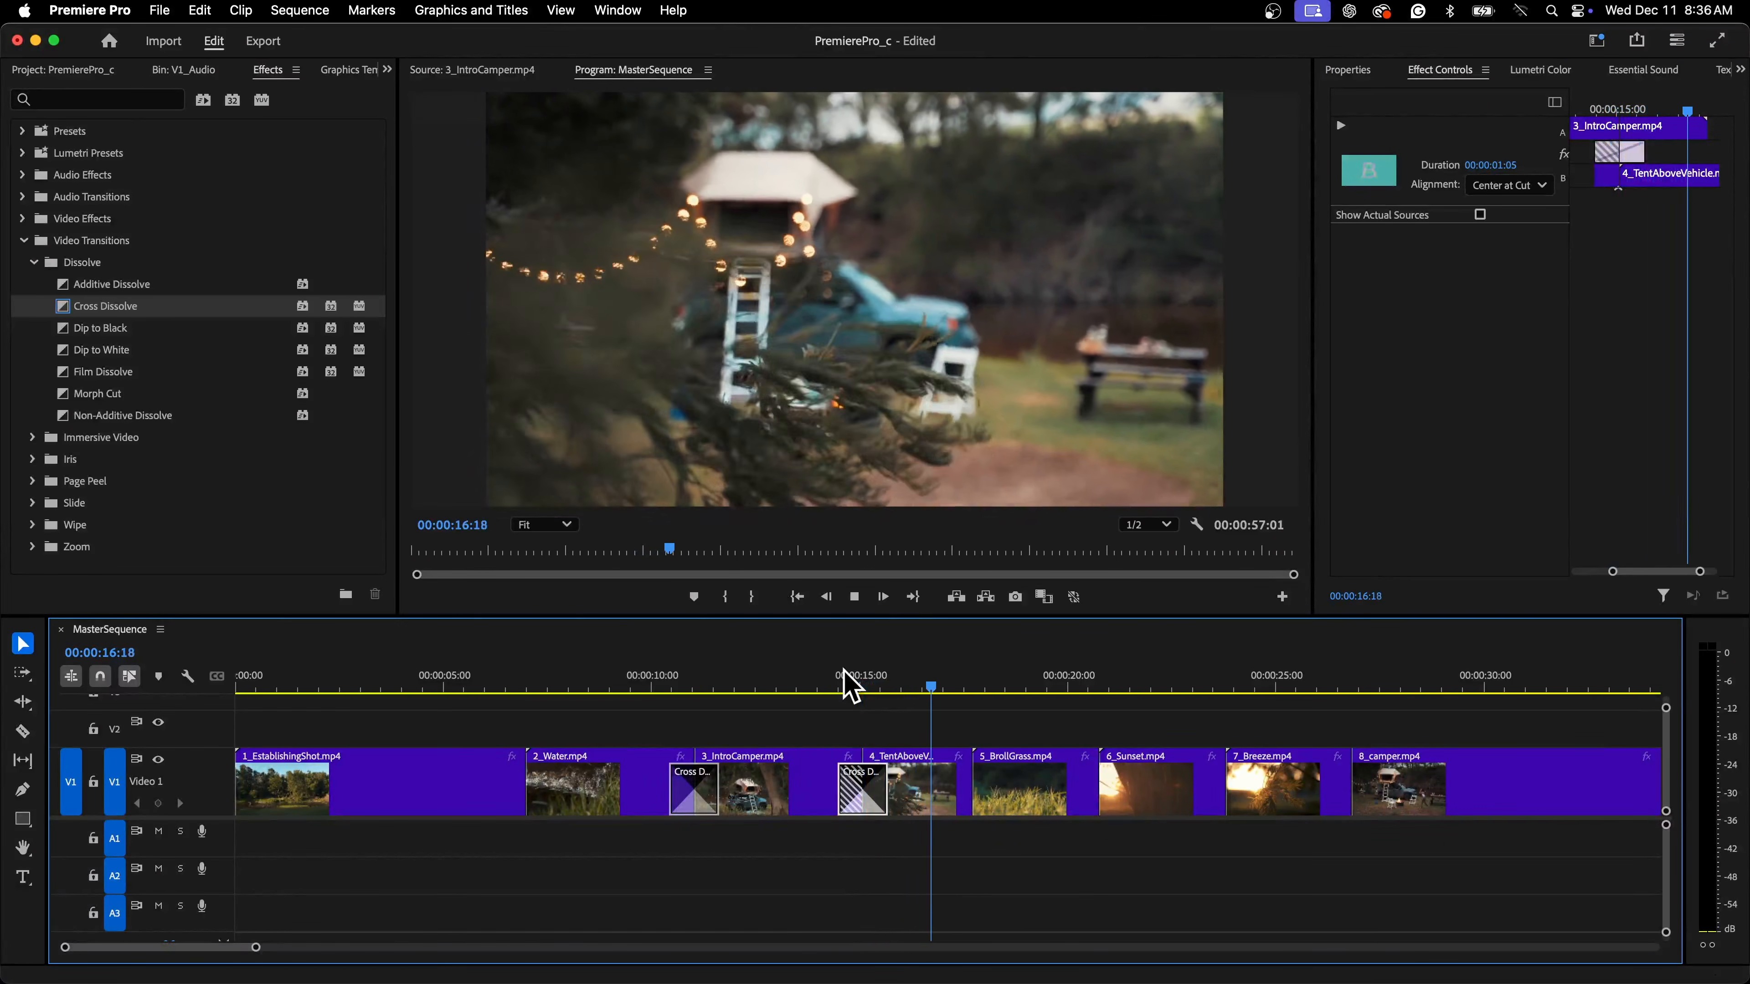
{"action": "key", "text": "space"}
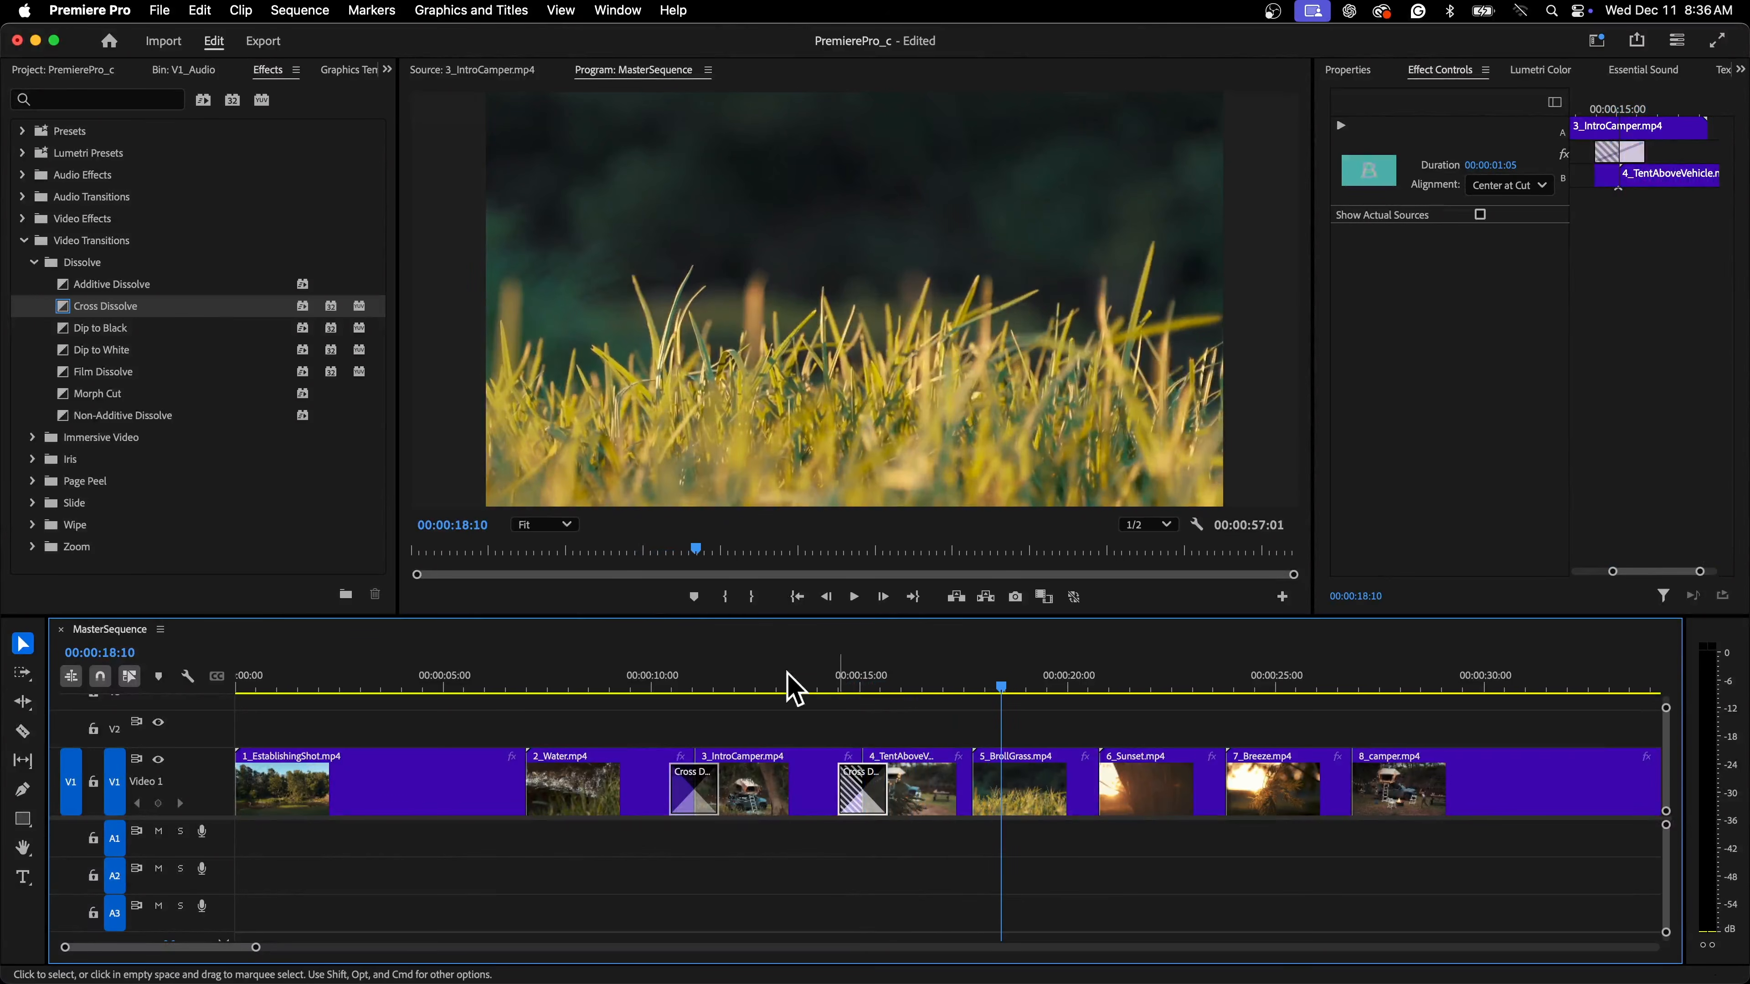
Add a Cross Dissolve between 4_TentAboveVehicle.mp4 and 5_BrollGrass.mp4 and align it Center at Cut
{"action": "left_click_drag", "start_coordinate": [105, 306], "coordinate": [992, 794]}
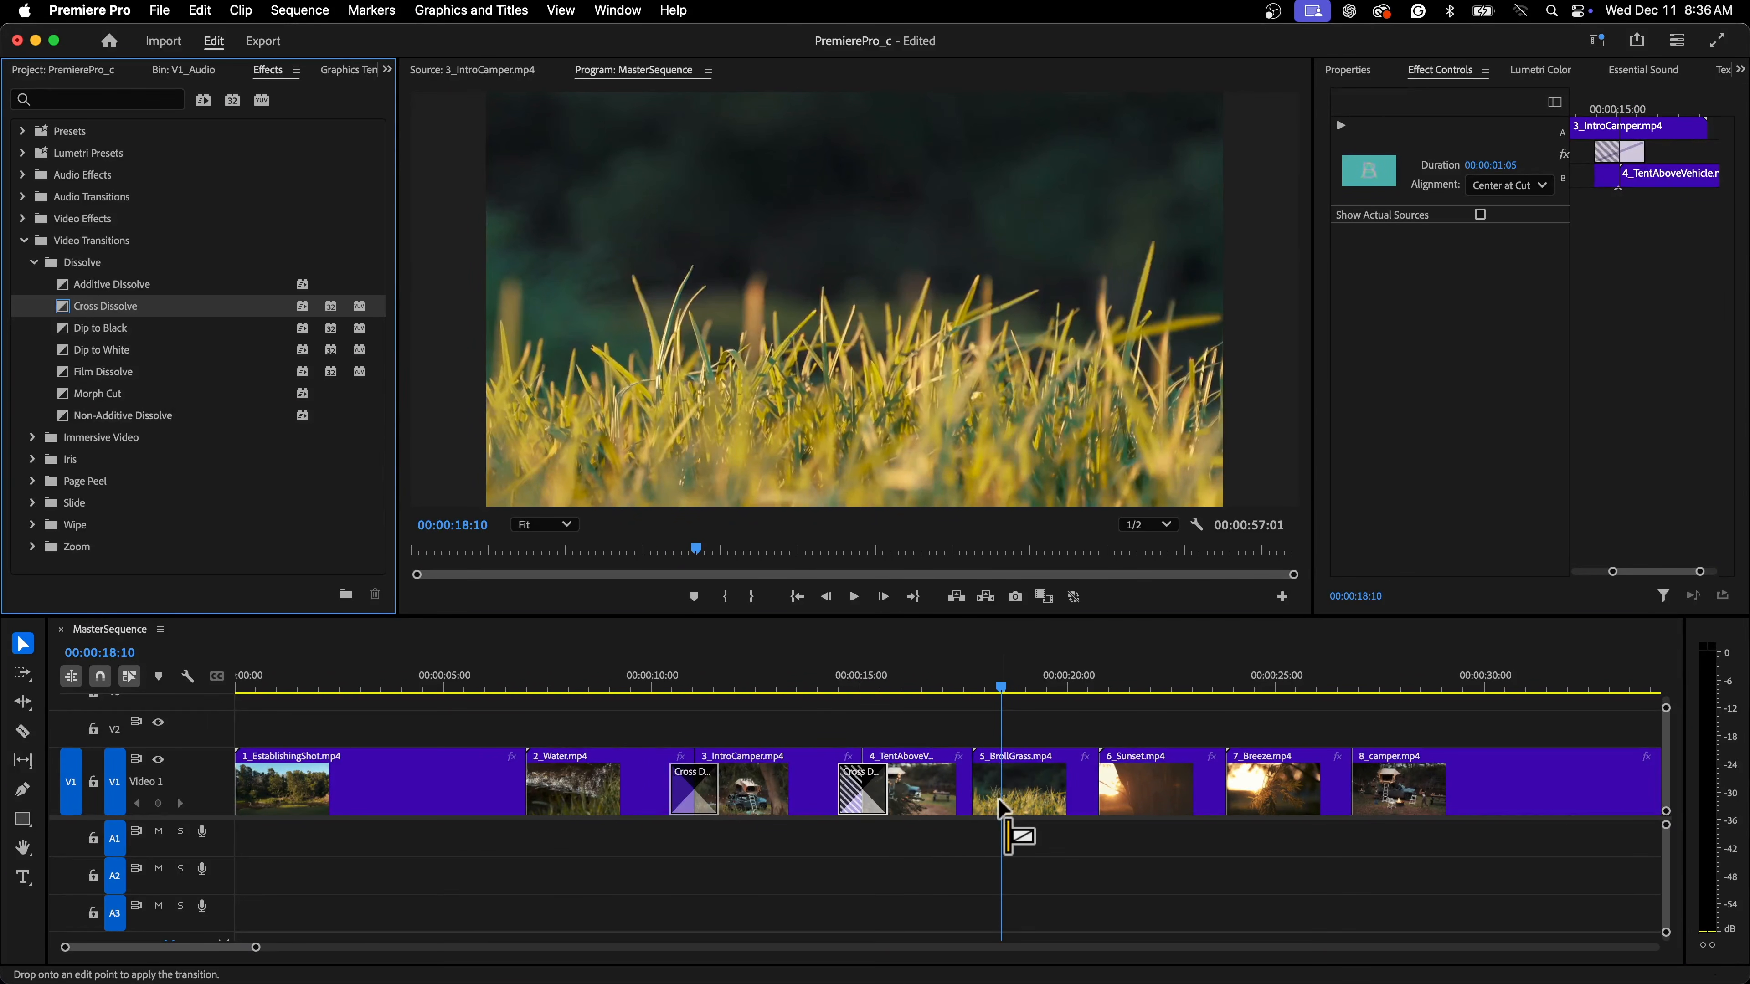
{"action": "left_click", "coordinate": [996, 800]}
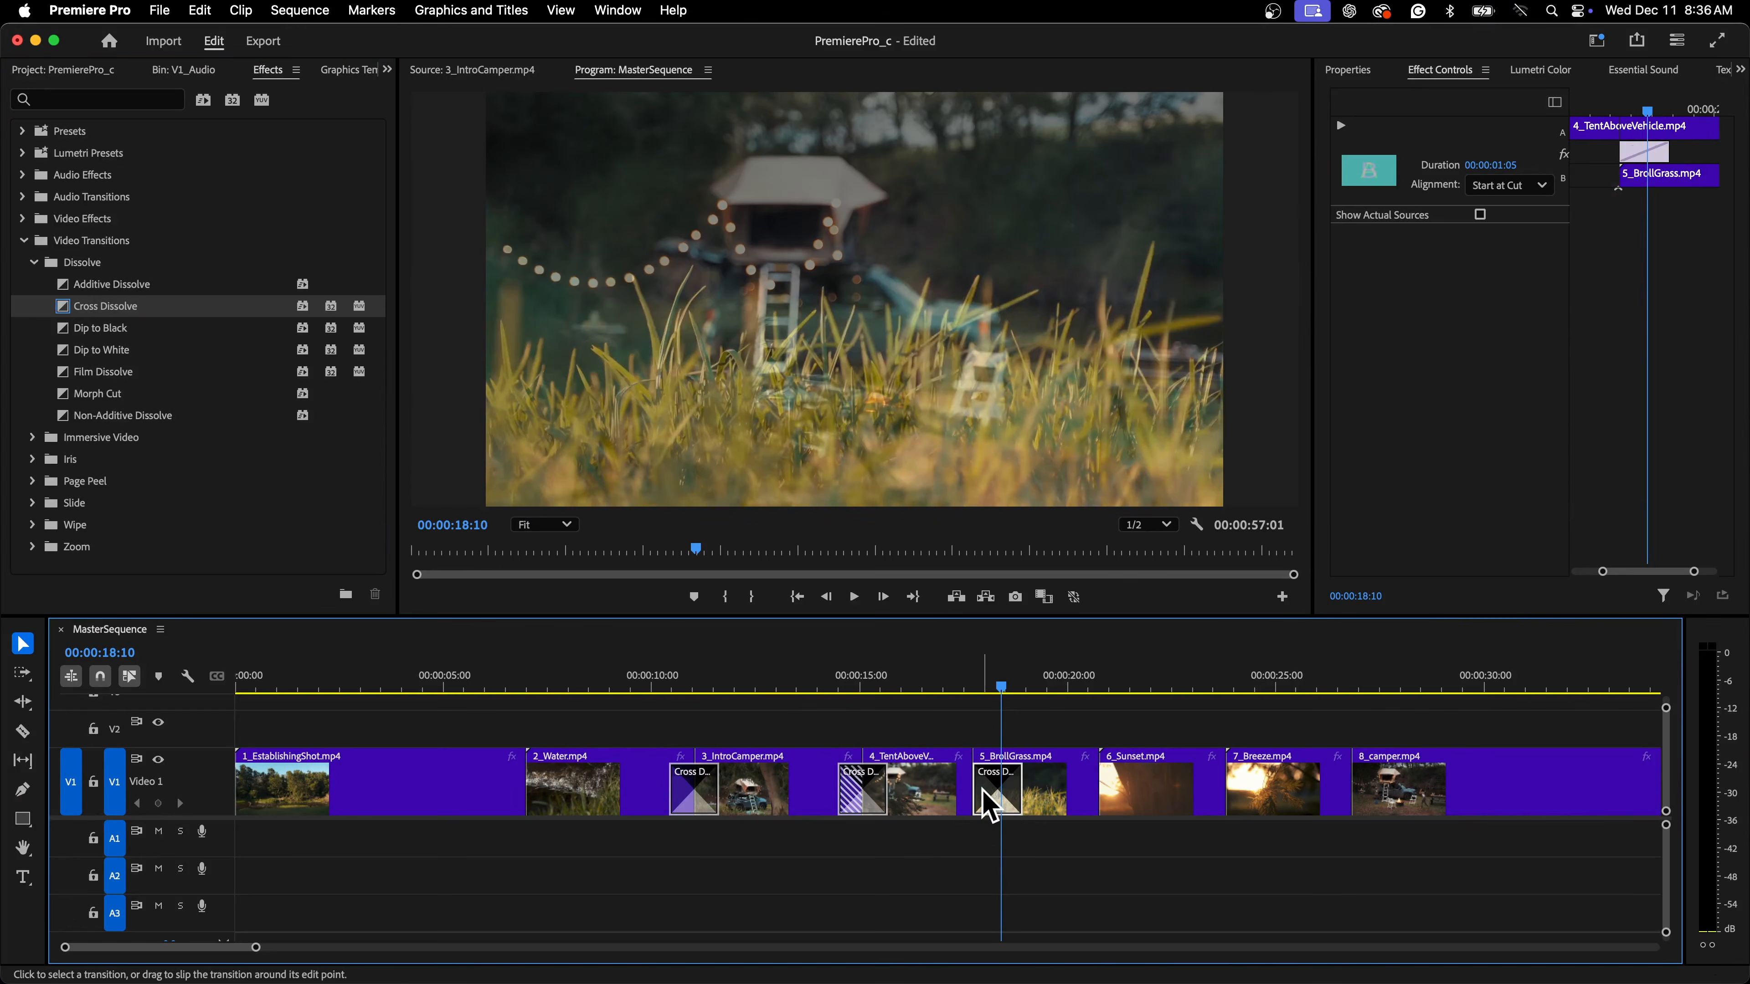
{"action": "left_click", "coordinate": [1543, 188]}
{"action": "left_click", "coordinate": [1526, 233]}
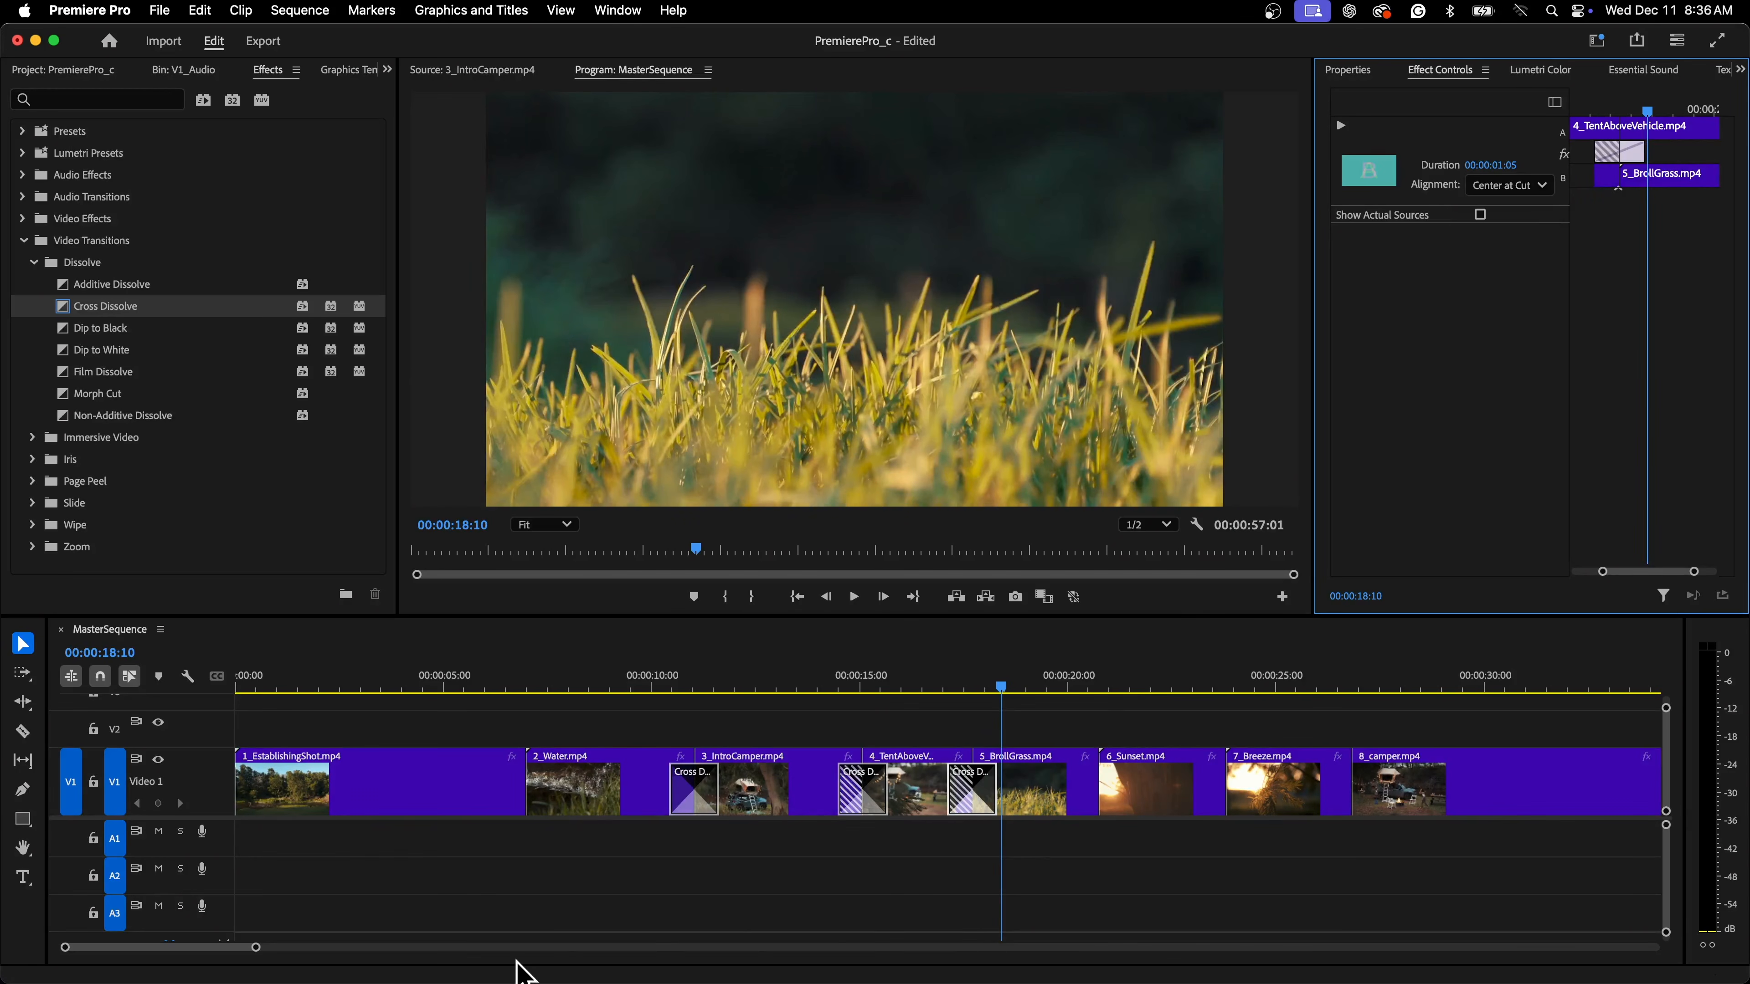
Add a Cross Dissolve between 5_BrollGrass.mp4 and 6_Sunset.mp4 and align it Center at Cut
{"action": "left_click_drag", "start_coordinate": [256, 949], "coordinate": [356, 949]}
{"action": "left_click_drag", "start_coordinate": [134, 310], "coordinate": [738, 796]}
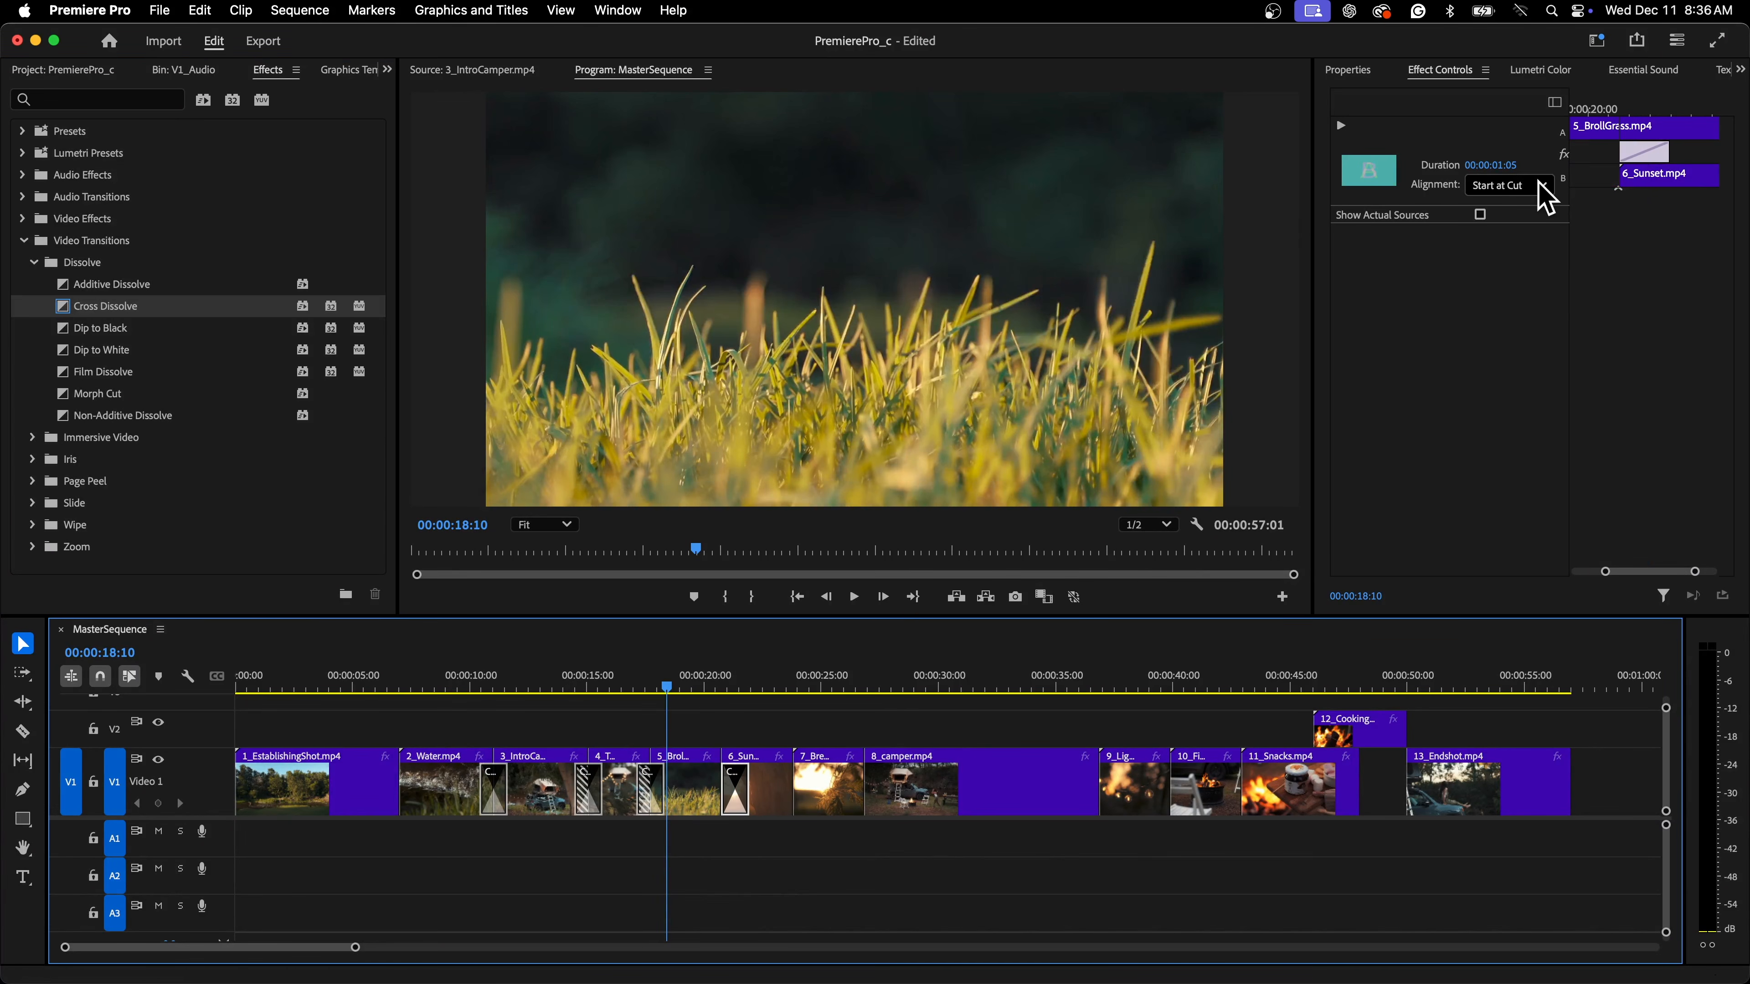
{"action": "left_click", "coordinate": [1542, 186]}
{"action": "left_click", "coordinate": [1524, 218]}
Add a Cross Dissolve between 6_Sunset.mp4 and 7_Breeze.mp4 and align it Center at Cut
{"action": "left_click", "coordinate": [854, 596]}
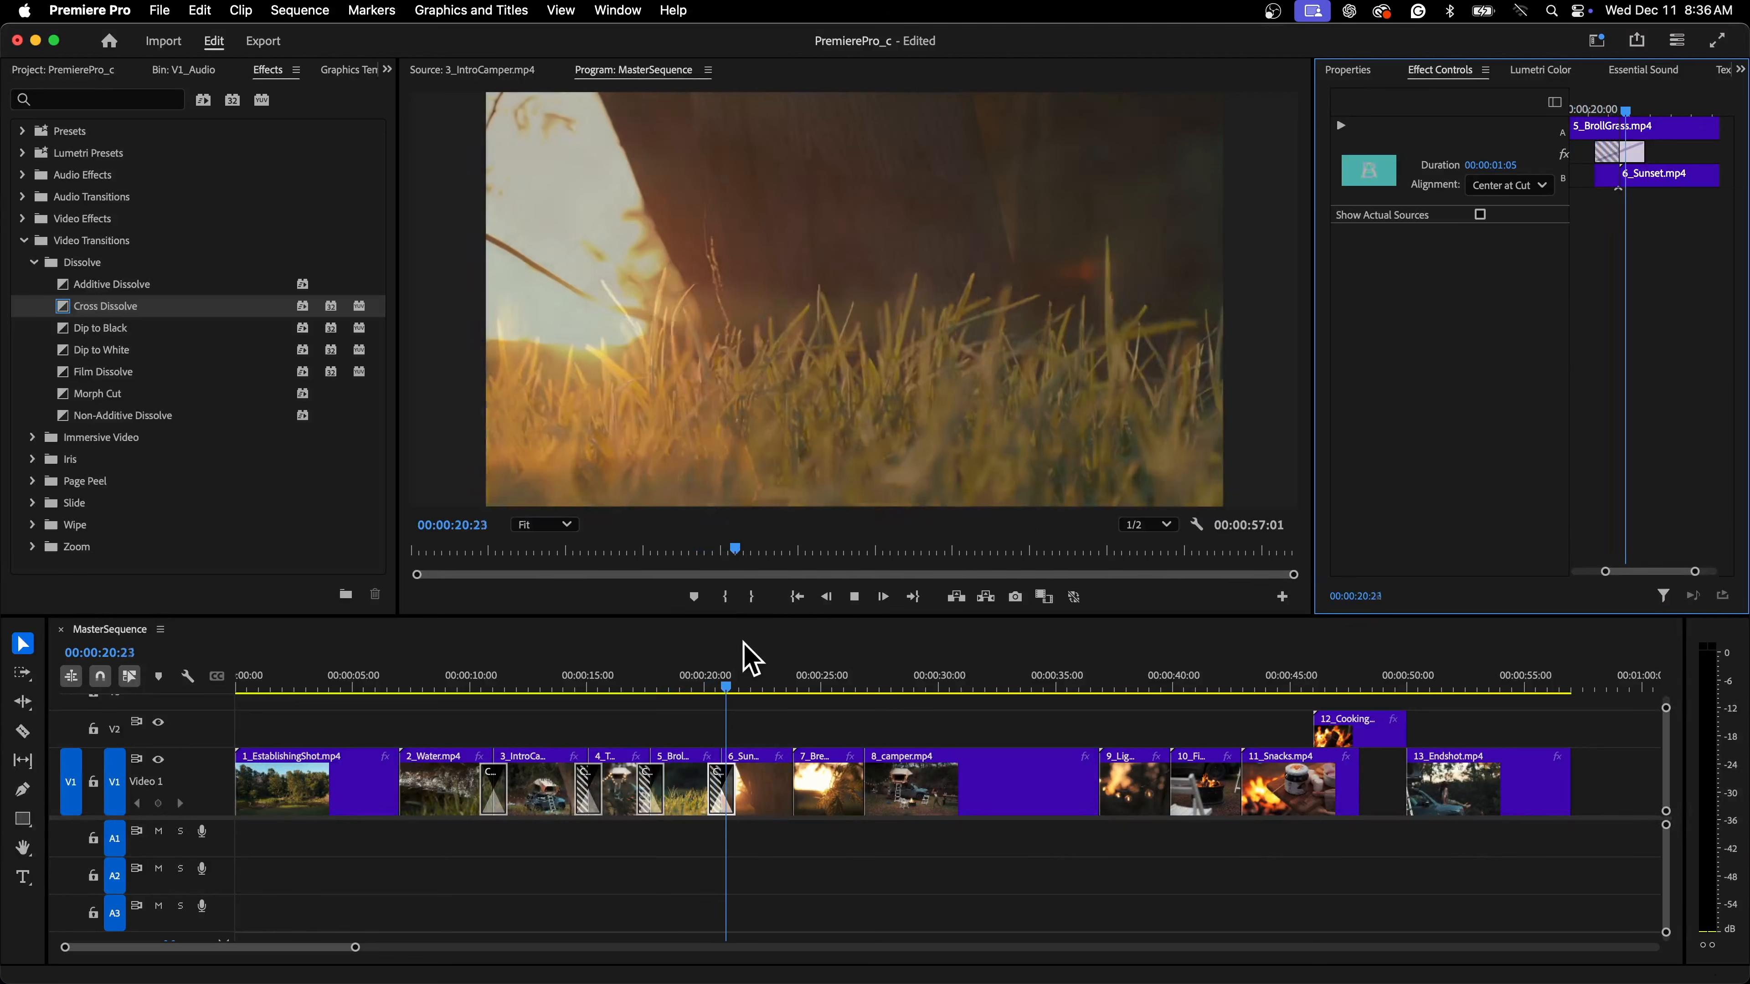
{"action": "left_click_drag", "start_coordinate": [137, 309], "coordinate": [805, 793]}
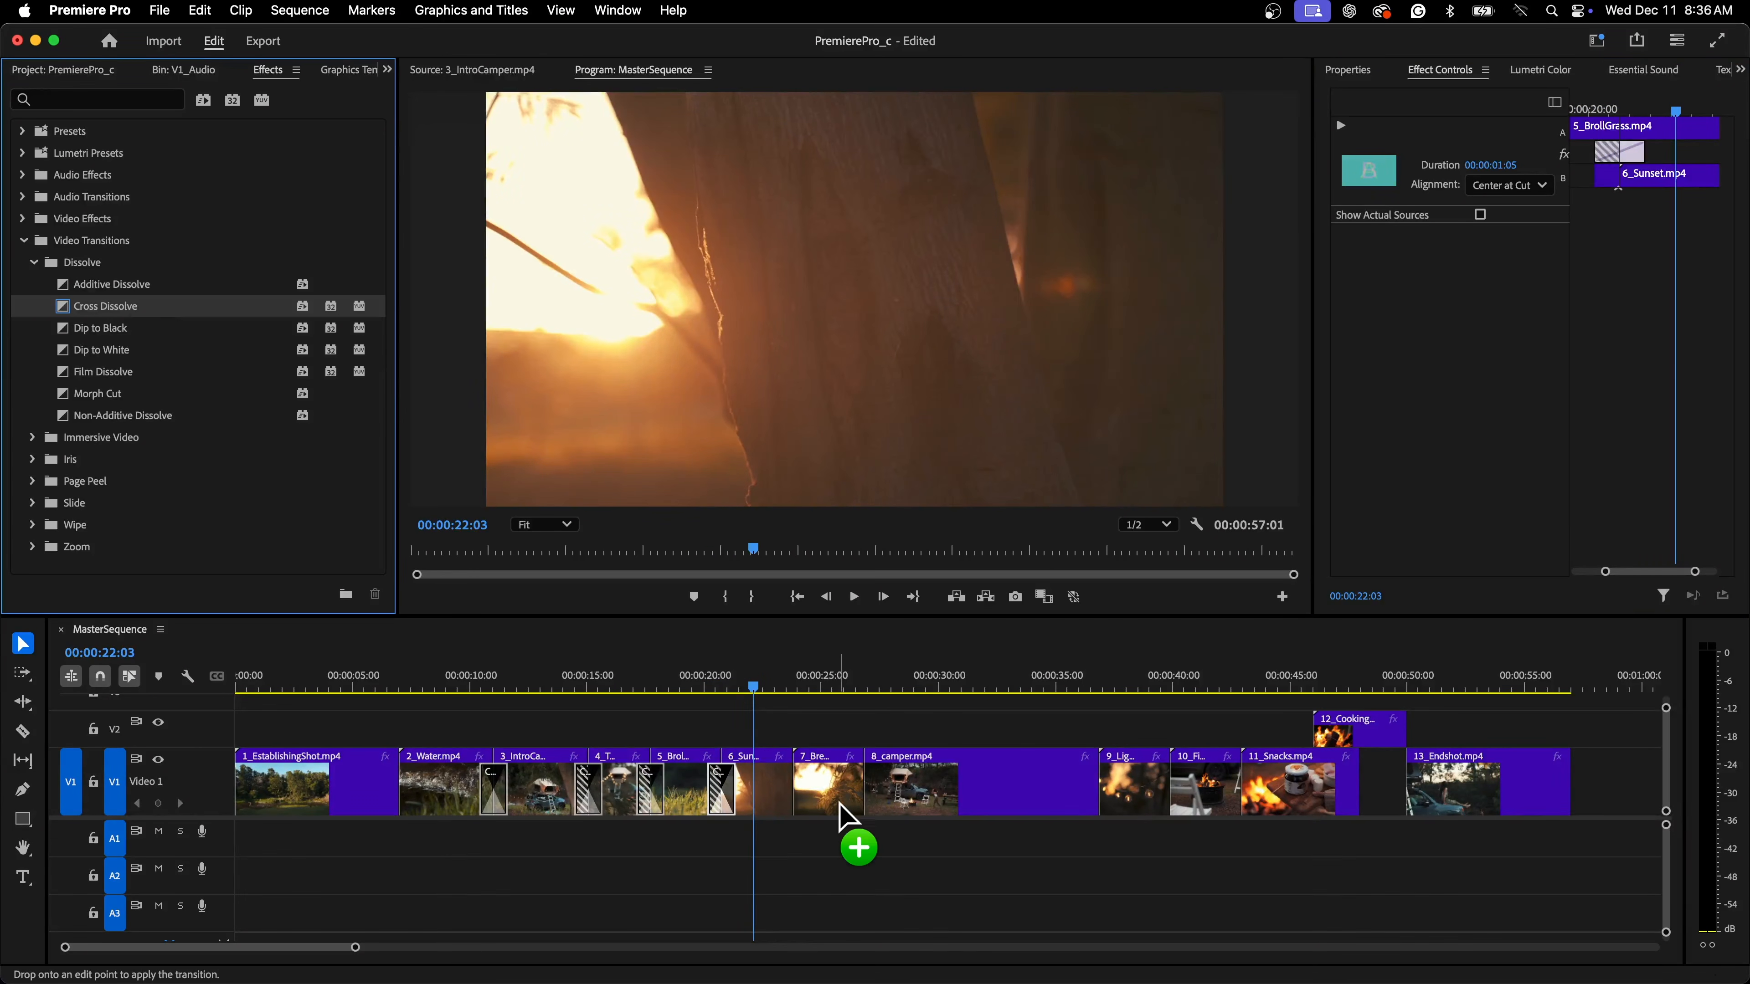
{"action": "left_click", "coordinate": [813, 816]}
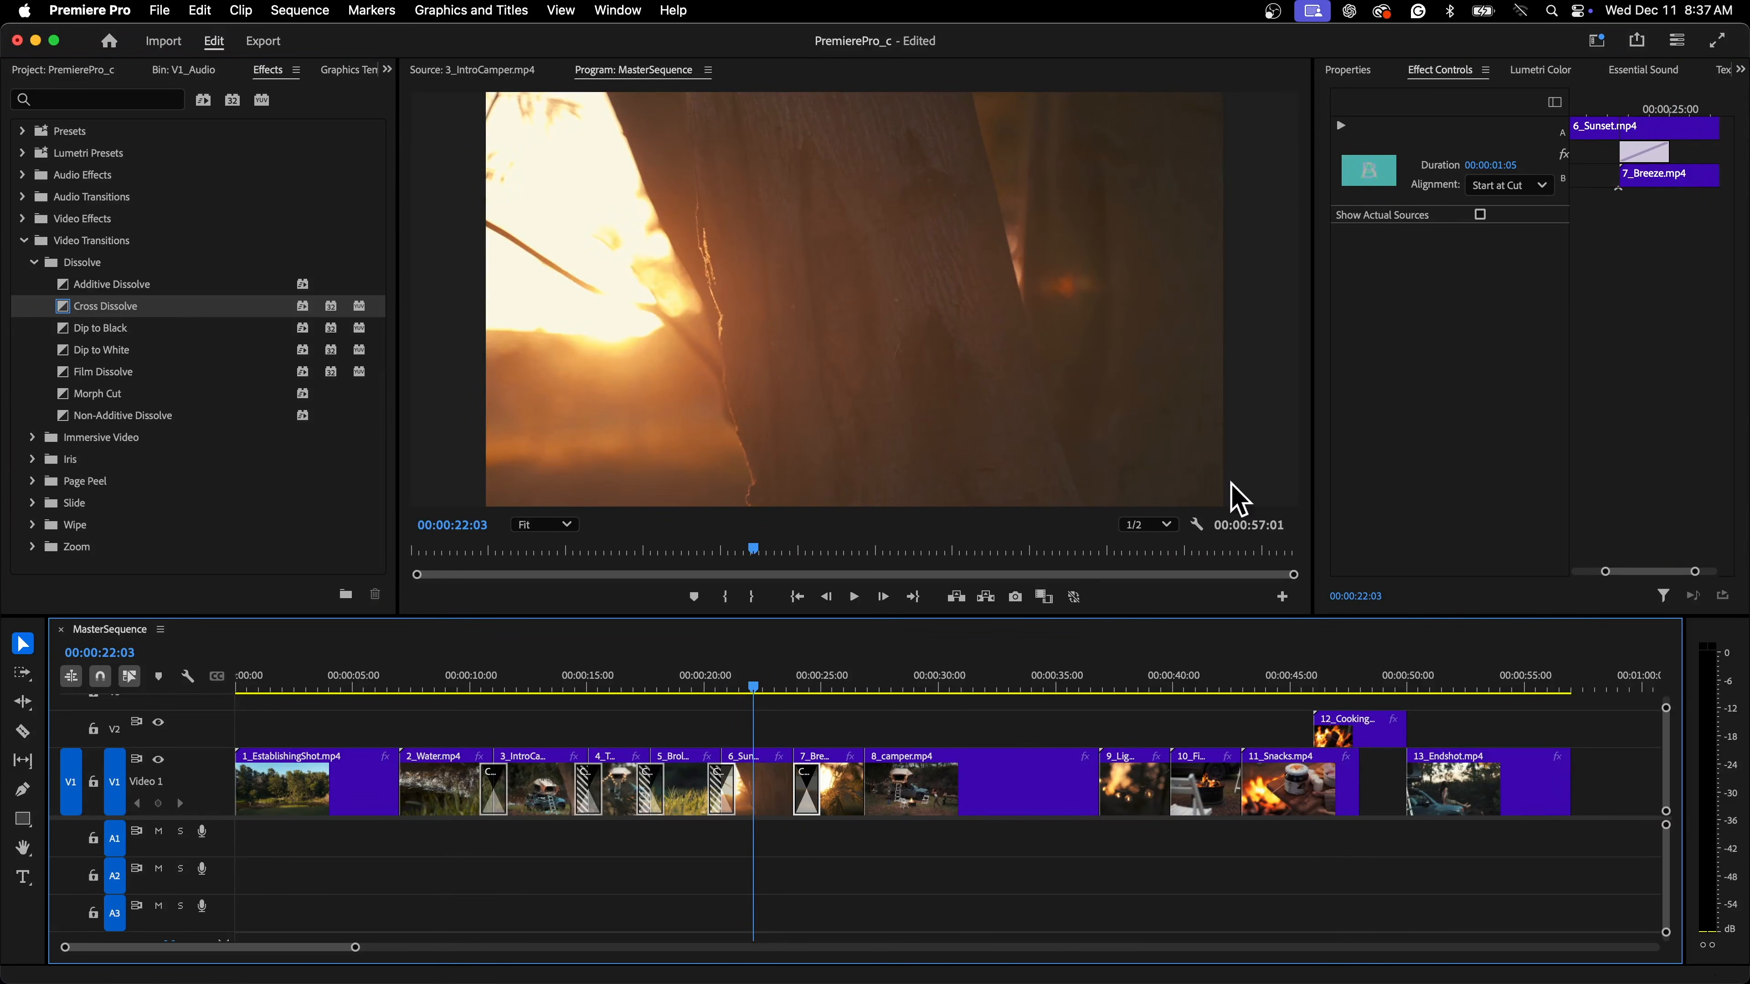
{"action": "left_click", "coordinate": [1527, 187]}
{"action": "left_click", "coordinate": [1516, 215]}
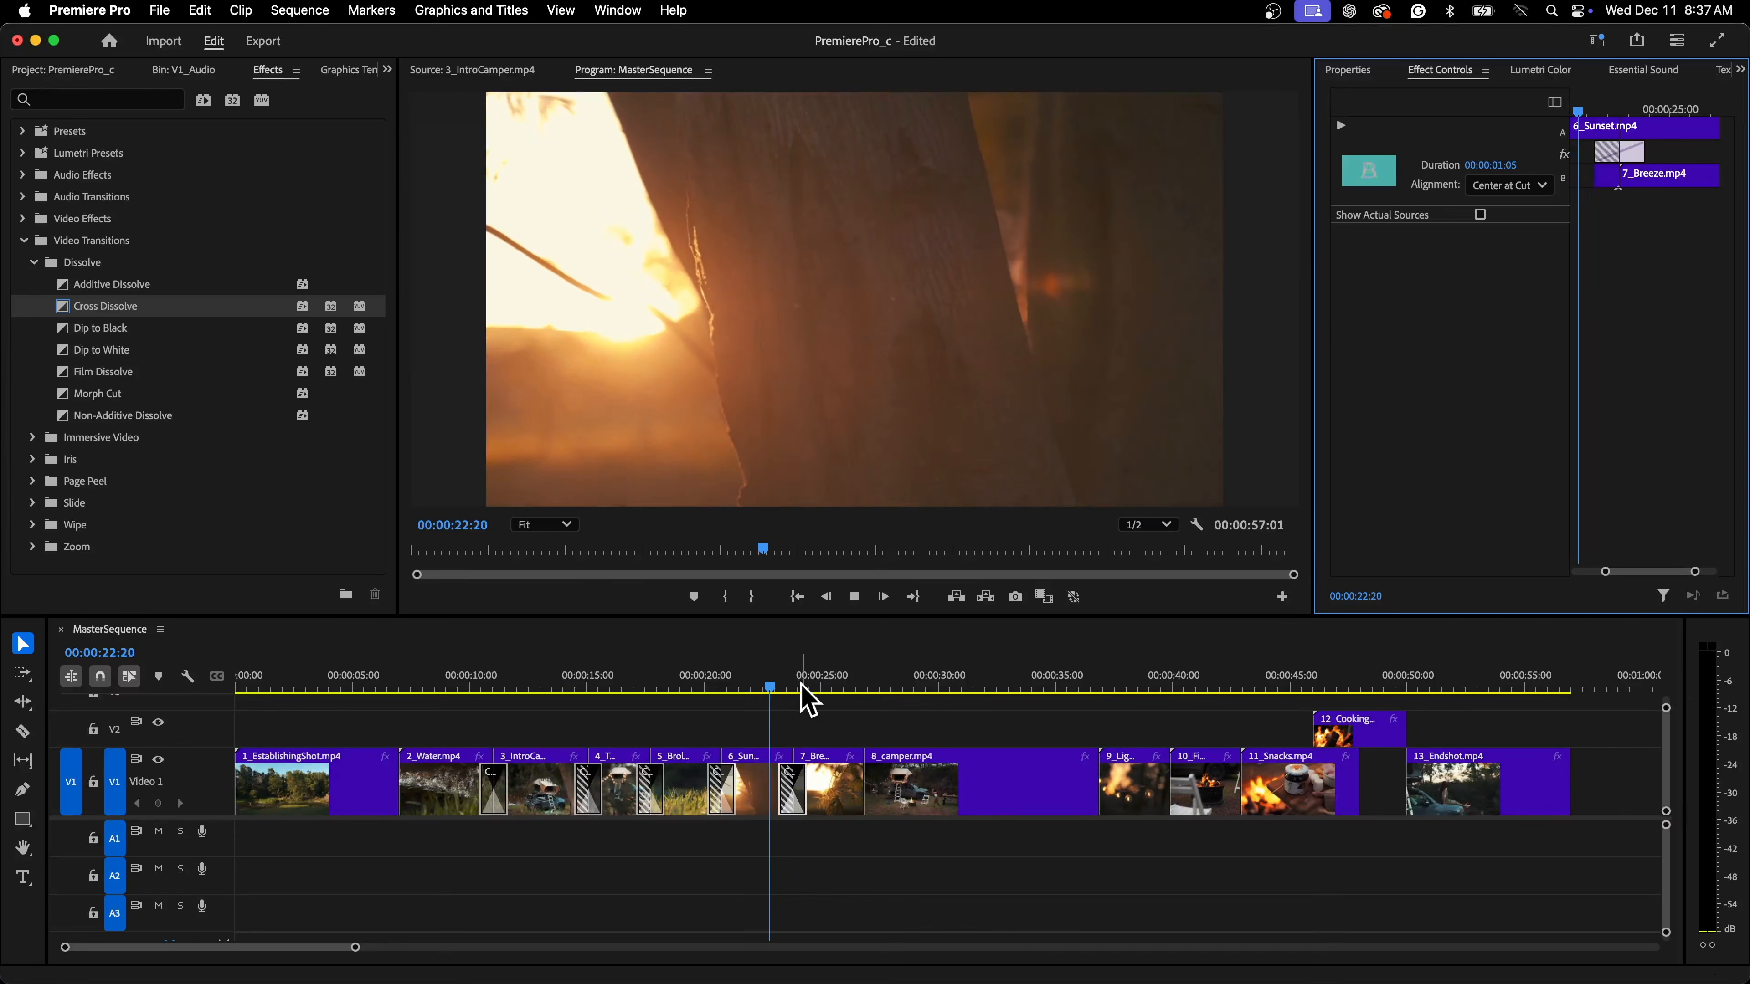
Play back the sequence through the 7_Breeze and 8_camper clips
{"action": "left_click_drag", "start_coordinate": [799, 685], "coordinate": [865, 688]}
{"action": "key", "text": "space"}
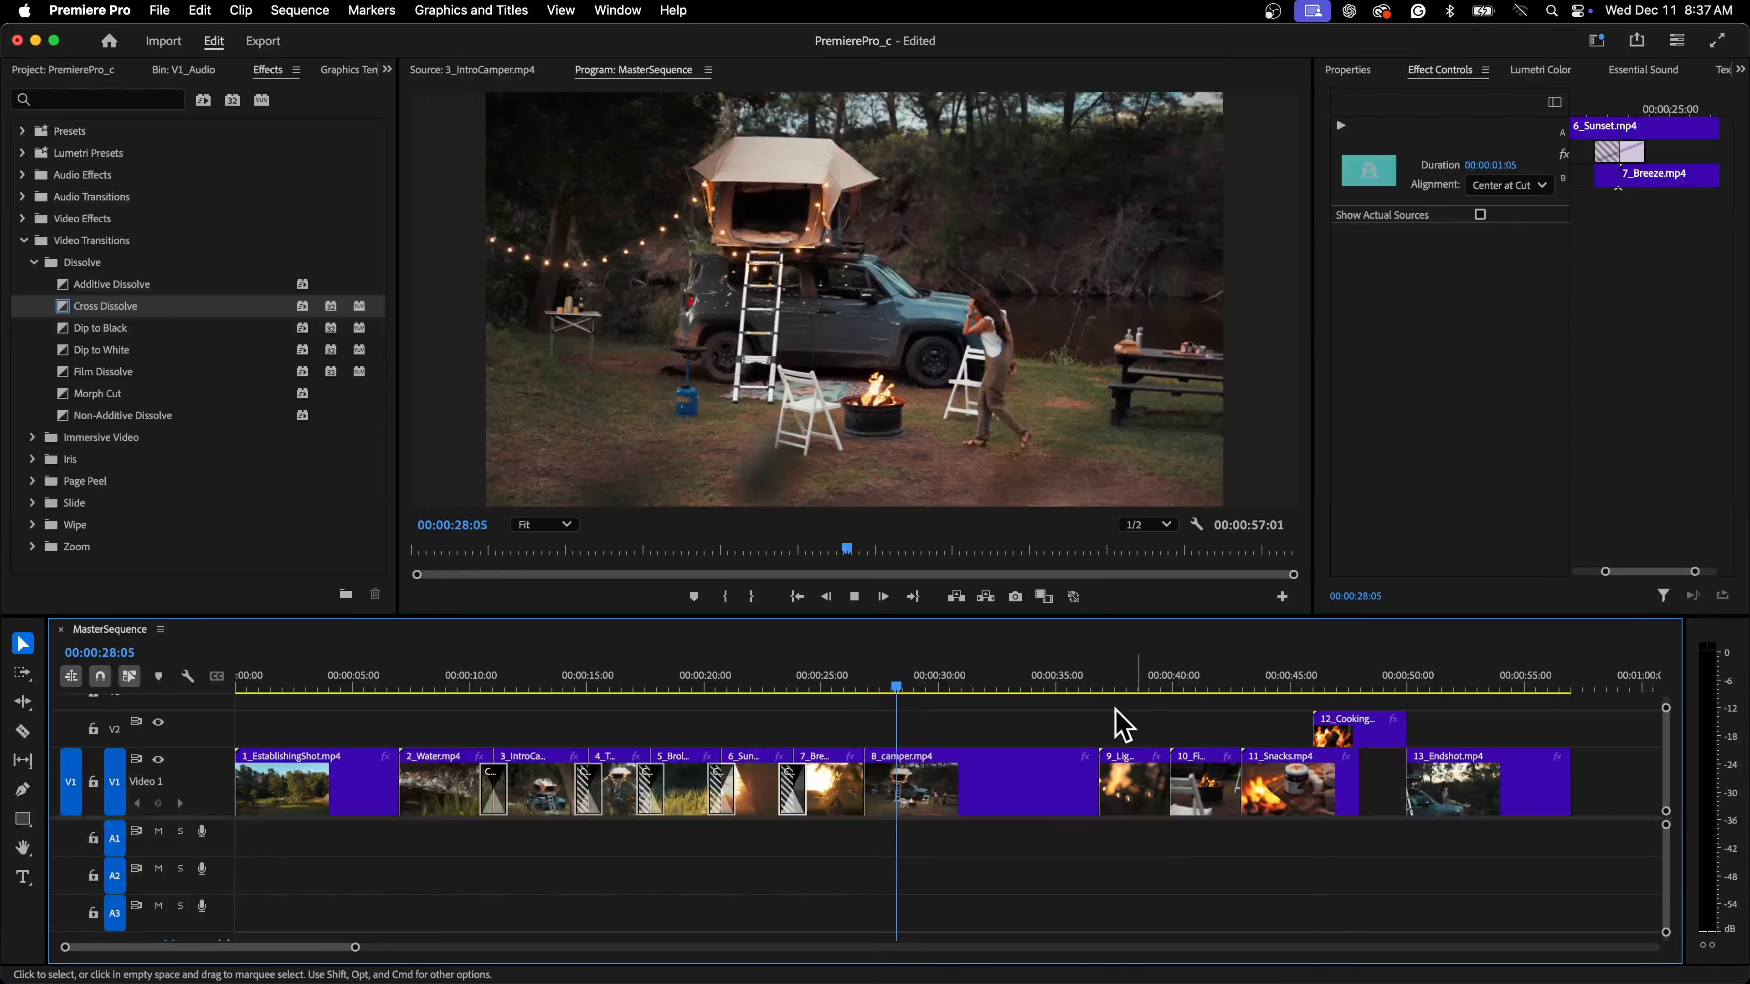
{"action": "left_click", "coordinate": [1091, 686]}
{"action": "key", "text": "space"}
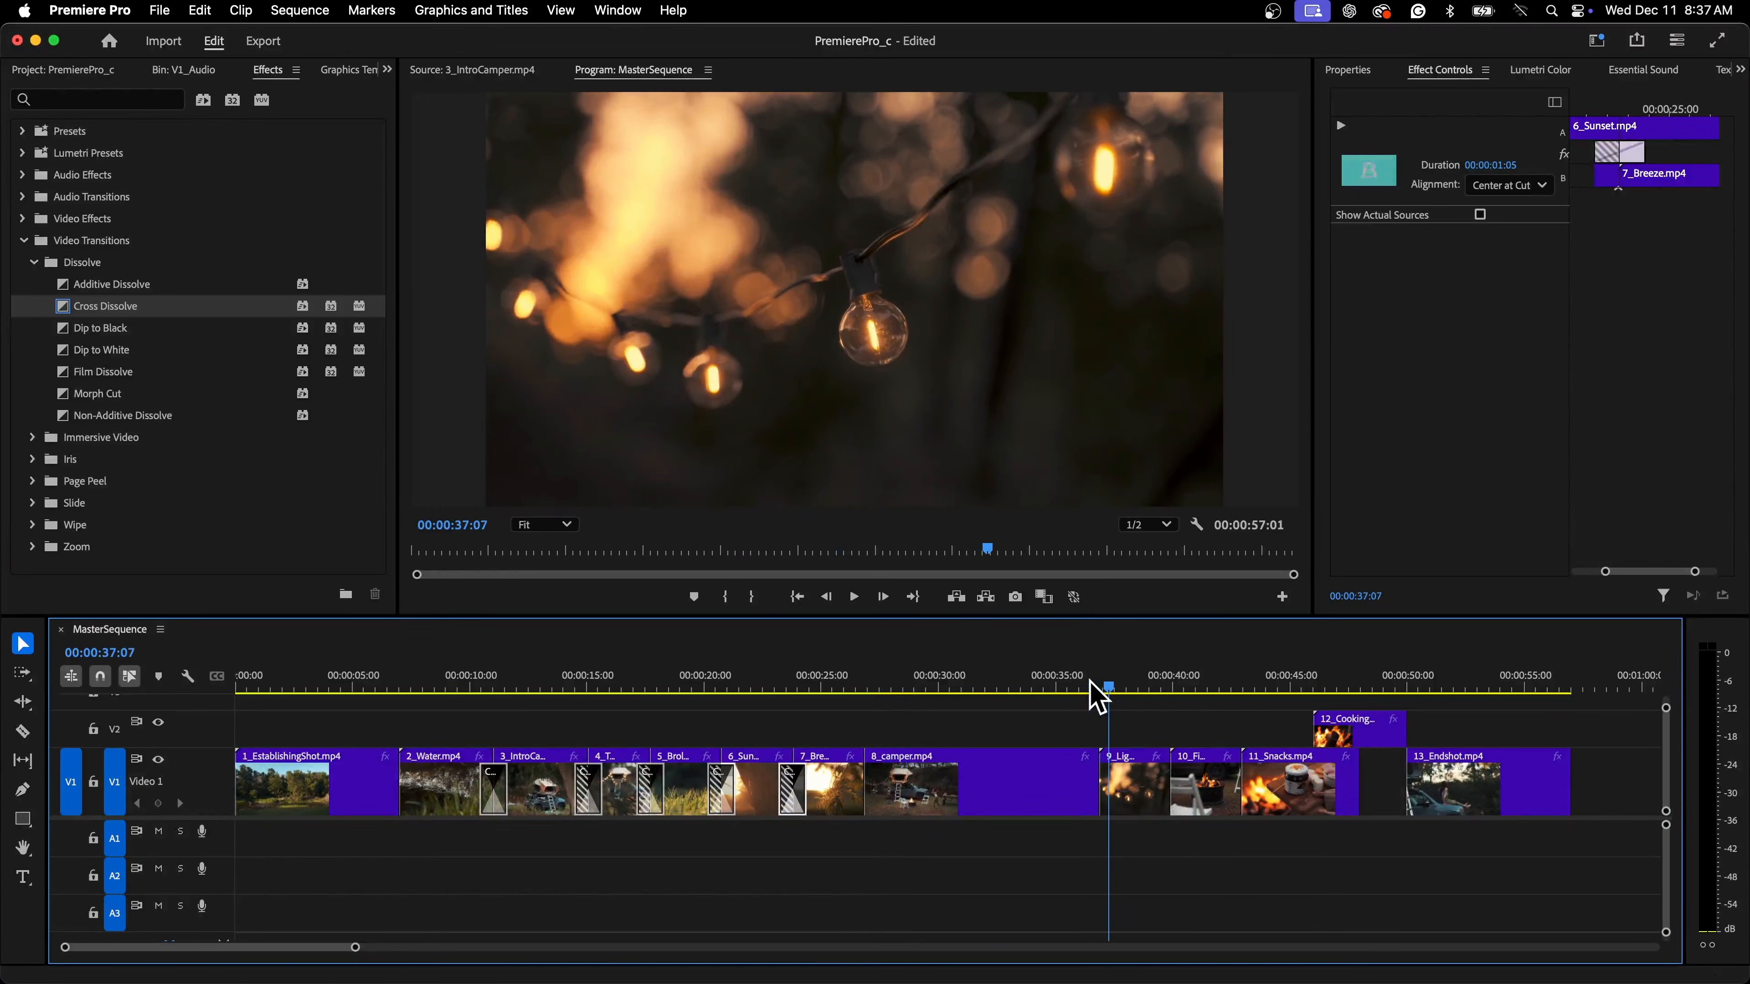
Apply Film Dissolve to the cut between 8_camper.mp4 and 9_Lights.mp4
{"action": "left_click", "coordinate": [105, 303]}
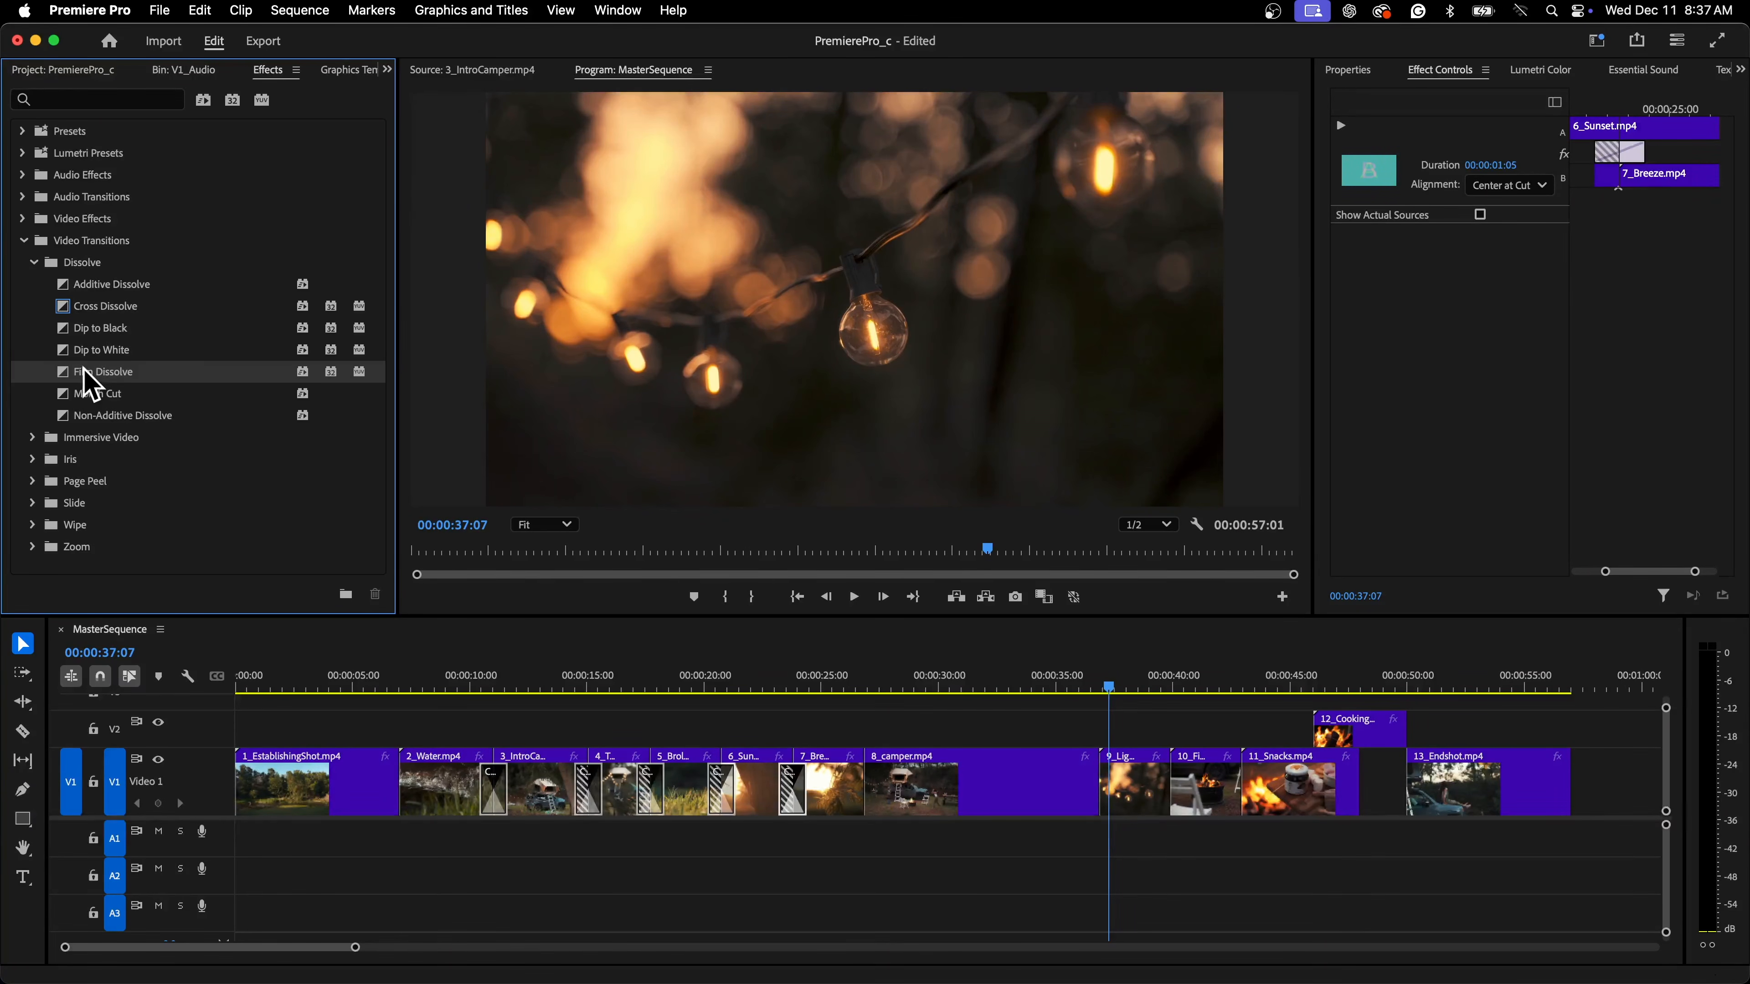
{"action": "left_click_drag", "start_coordinate": [84, 372], "coordinate": [1121, 810]}
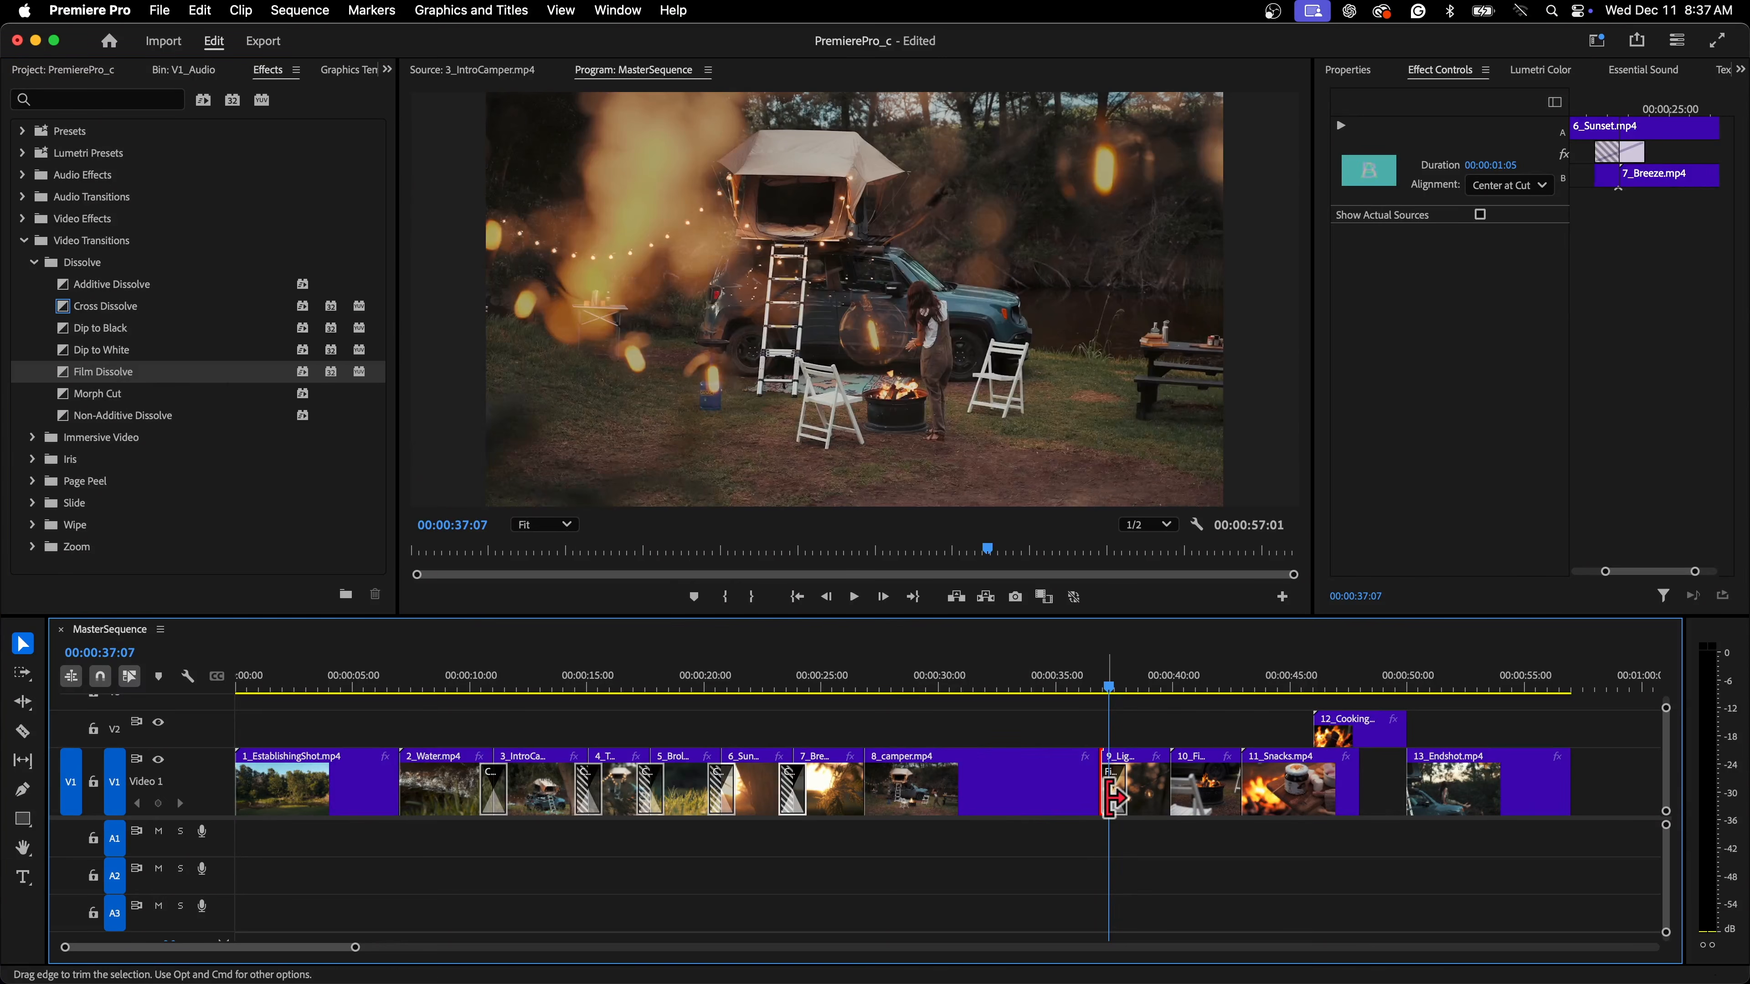
Set the Film Dissolve between 8_camper.mp4 and 9_Lights.mp4 to Center at Cut alignment
{"action": "left_click", "coordinate": [1115, 803]}
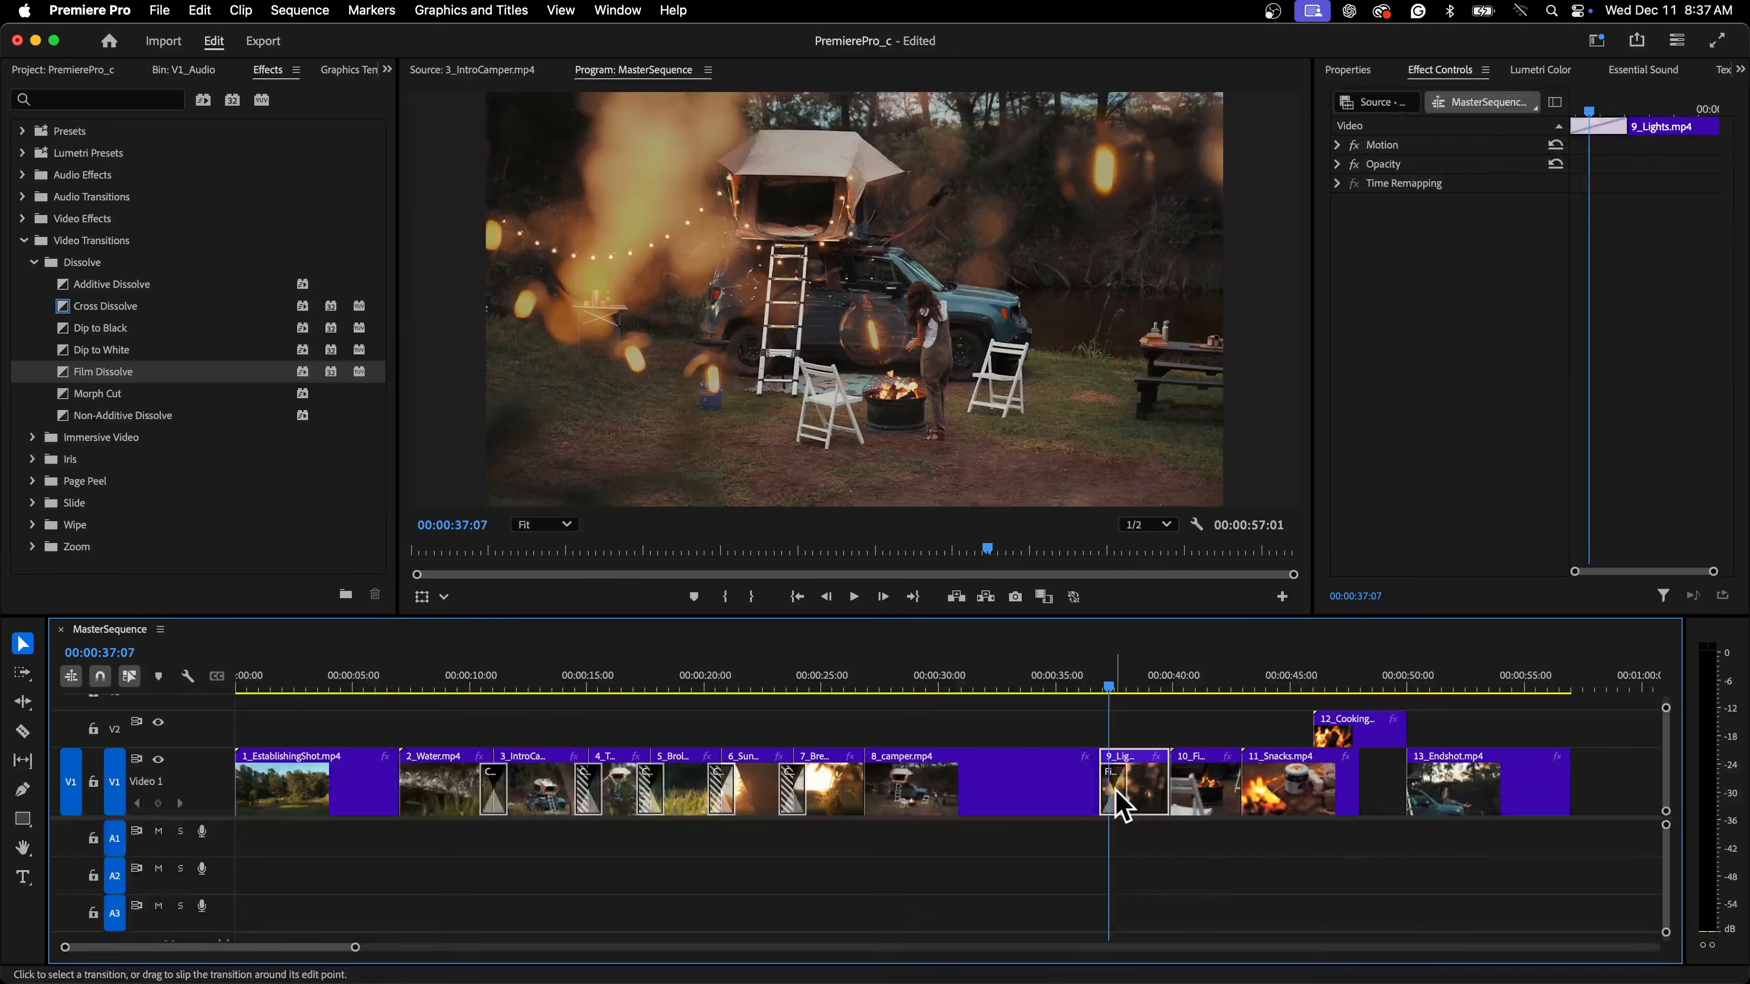
{"action": "left_click", "coordinate": [1121, 807]}
{"action": "left_click", "coordinate": [1512, 185]}
{"action": "left_click", "coordinate": [1524, 219]}
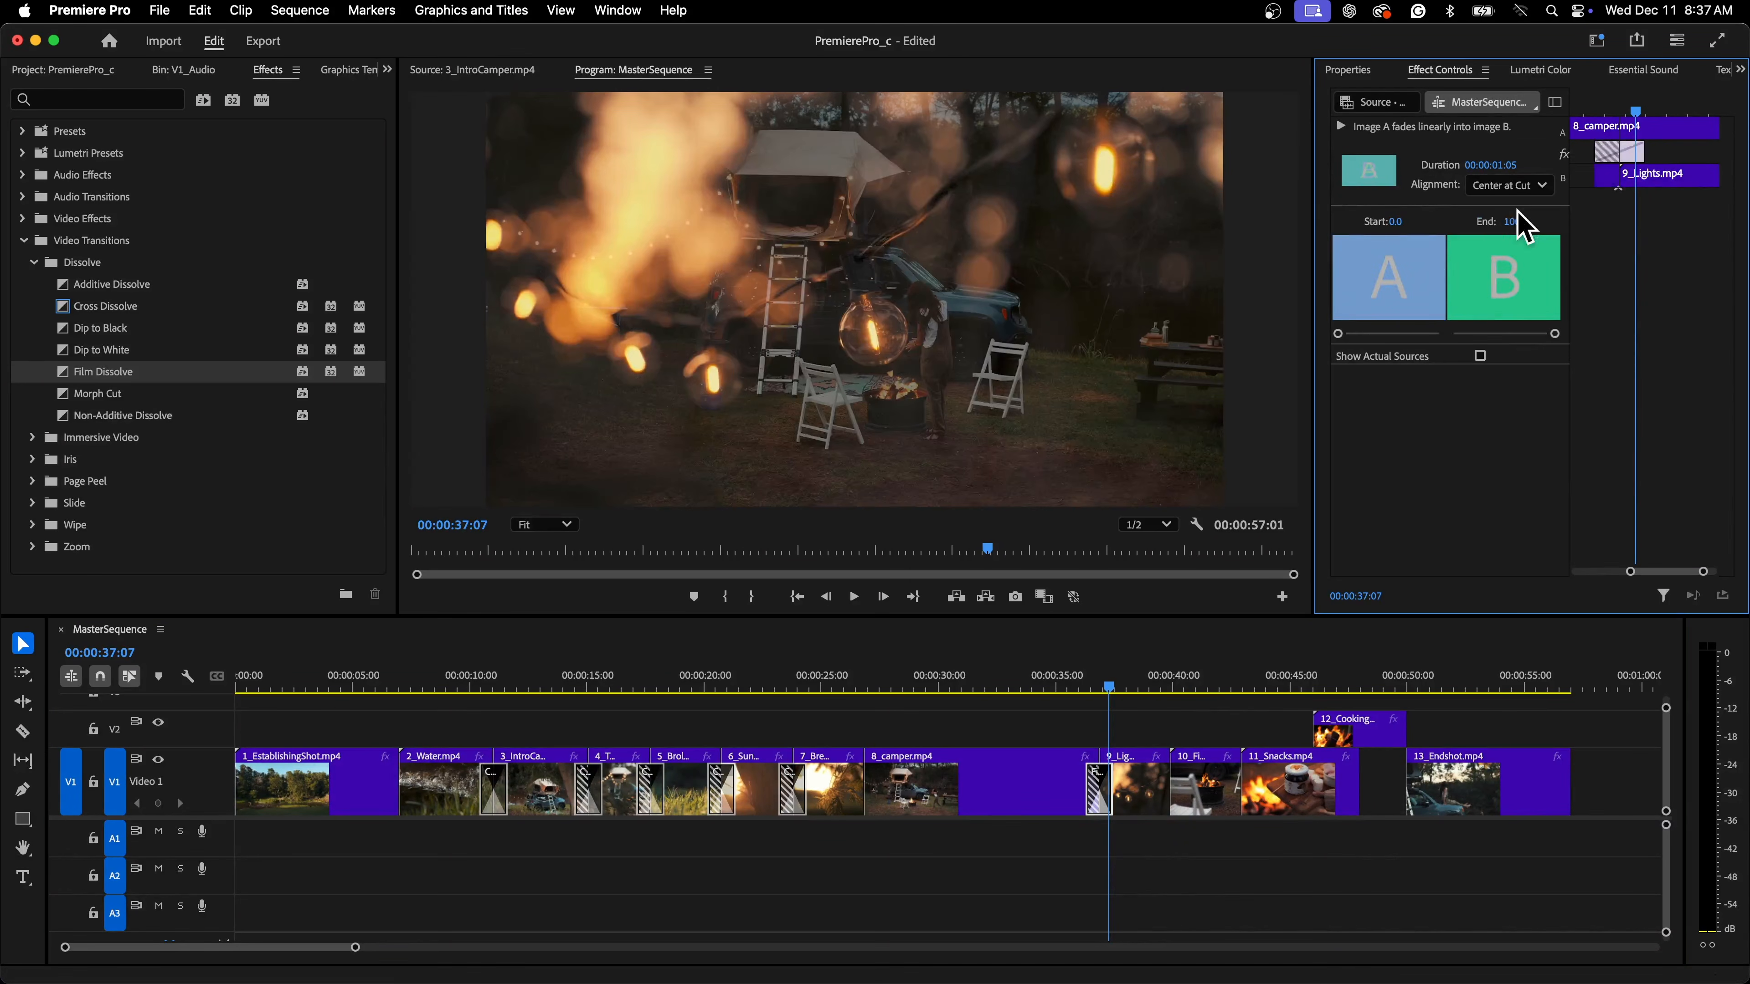
Play back the sequence across the cut into 9_Lights.mp4
{"action": "left_click", "coordinate": [1086, 686]}
{"action": "key", "text": "space"}
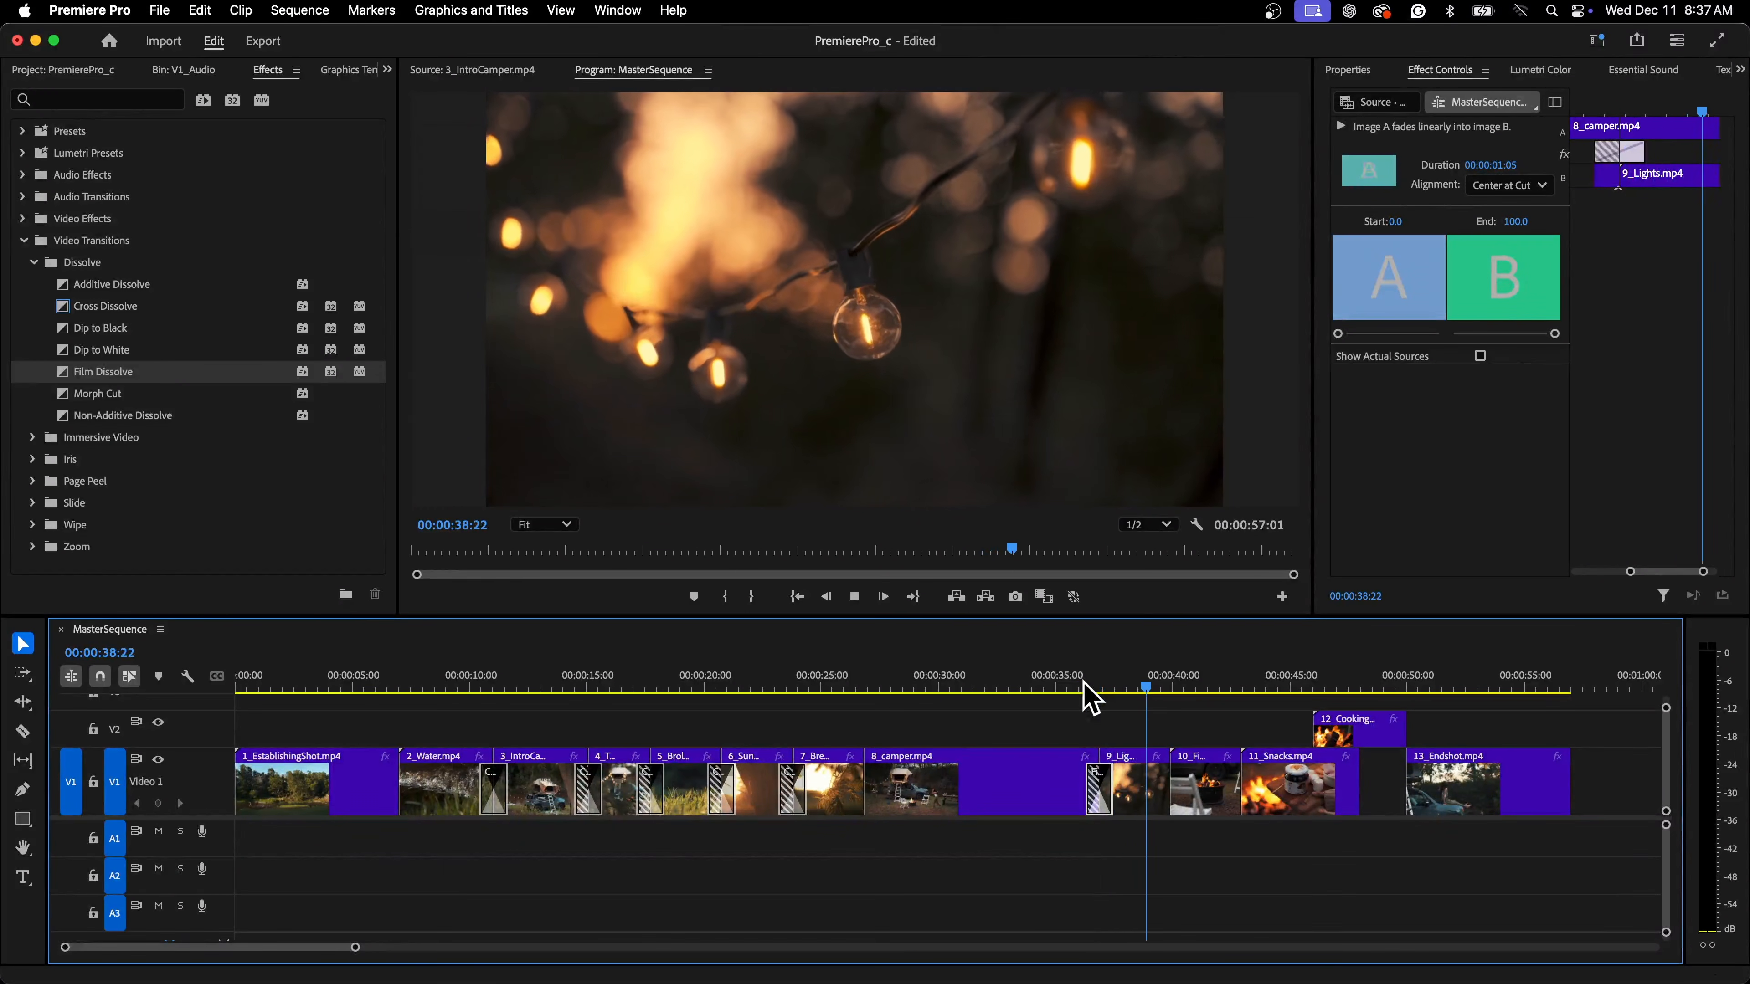
{"action": "key", "text": "space"}
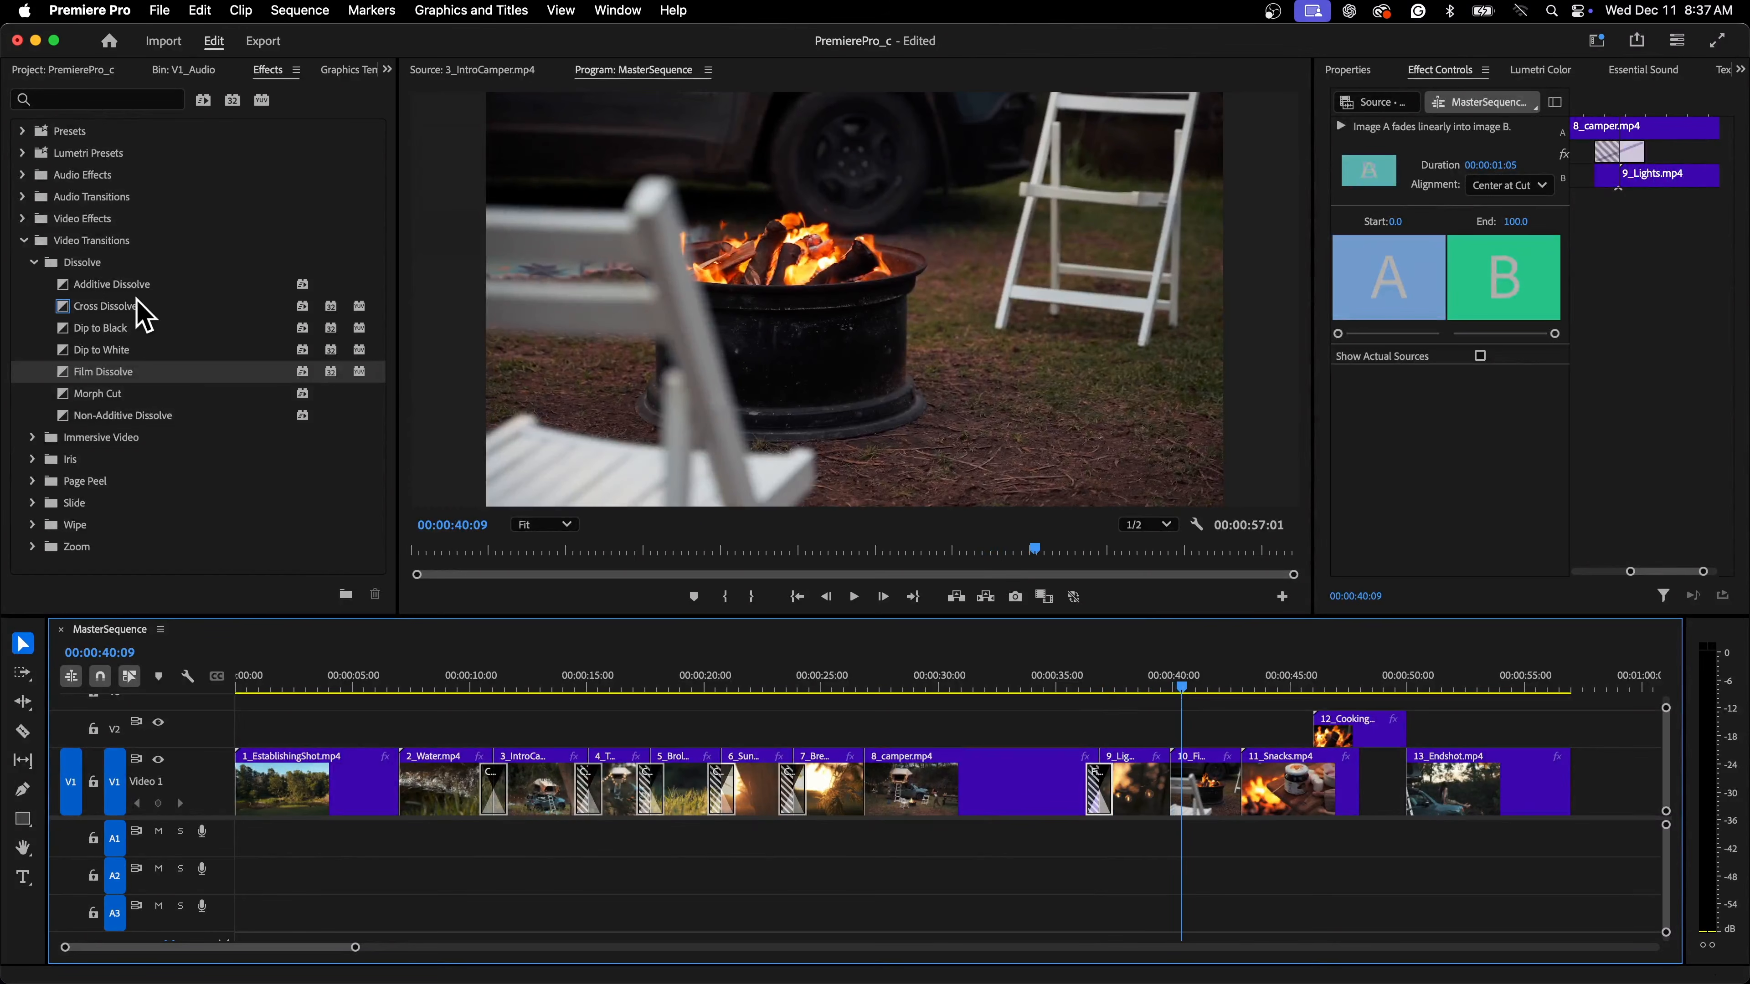
Apply a Film Dissolve between 9_Lights.mp4 and 10_Firepit.mp4 and align it Center at Cut
{"action": "left_click_drag", "start_coordinate": [126, 375], "coordinate": [1183, 803]}
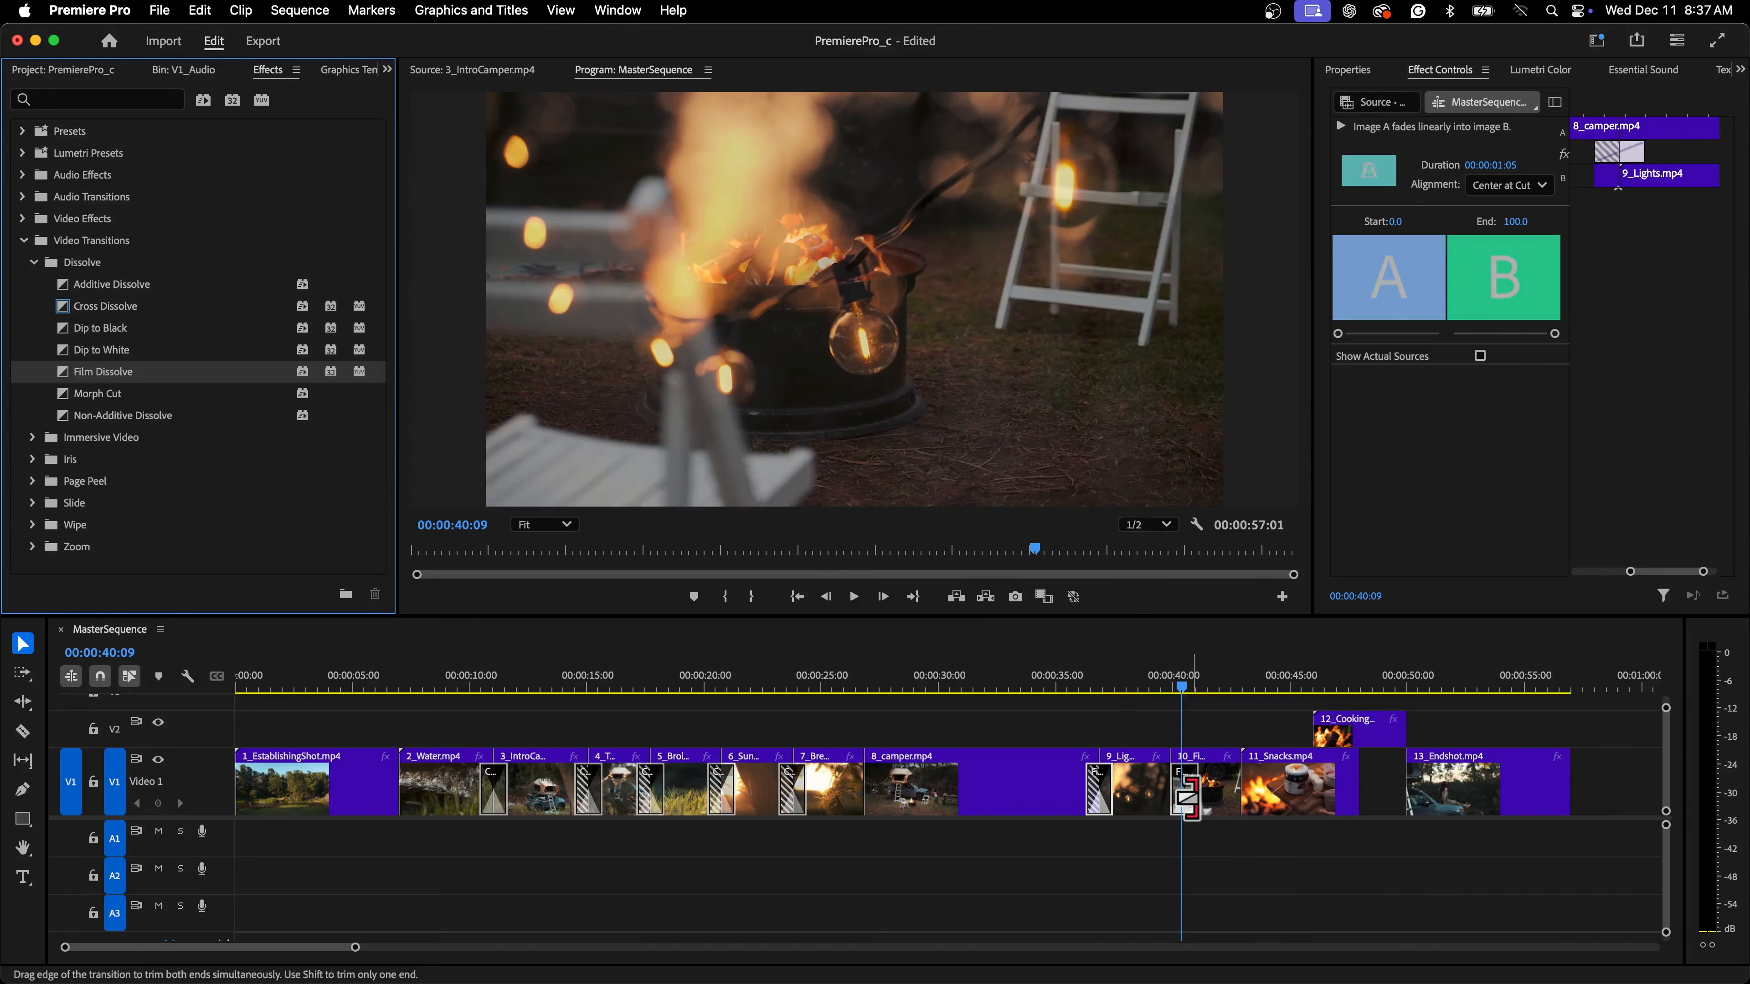
{"action": "left_click", "coordinate": [1185, 804]}
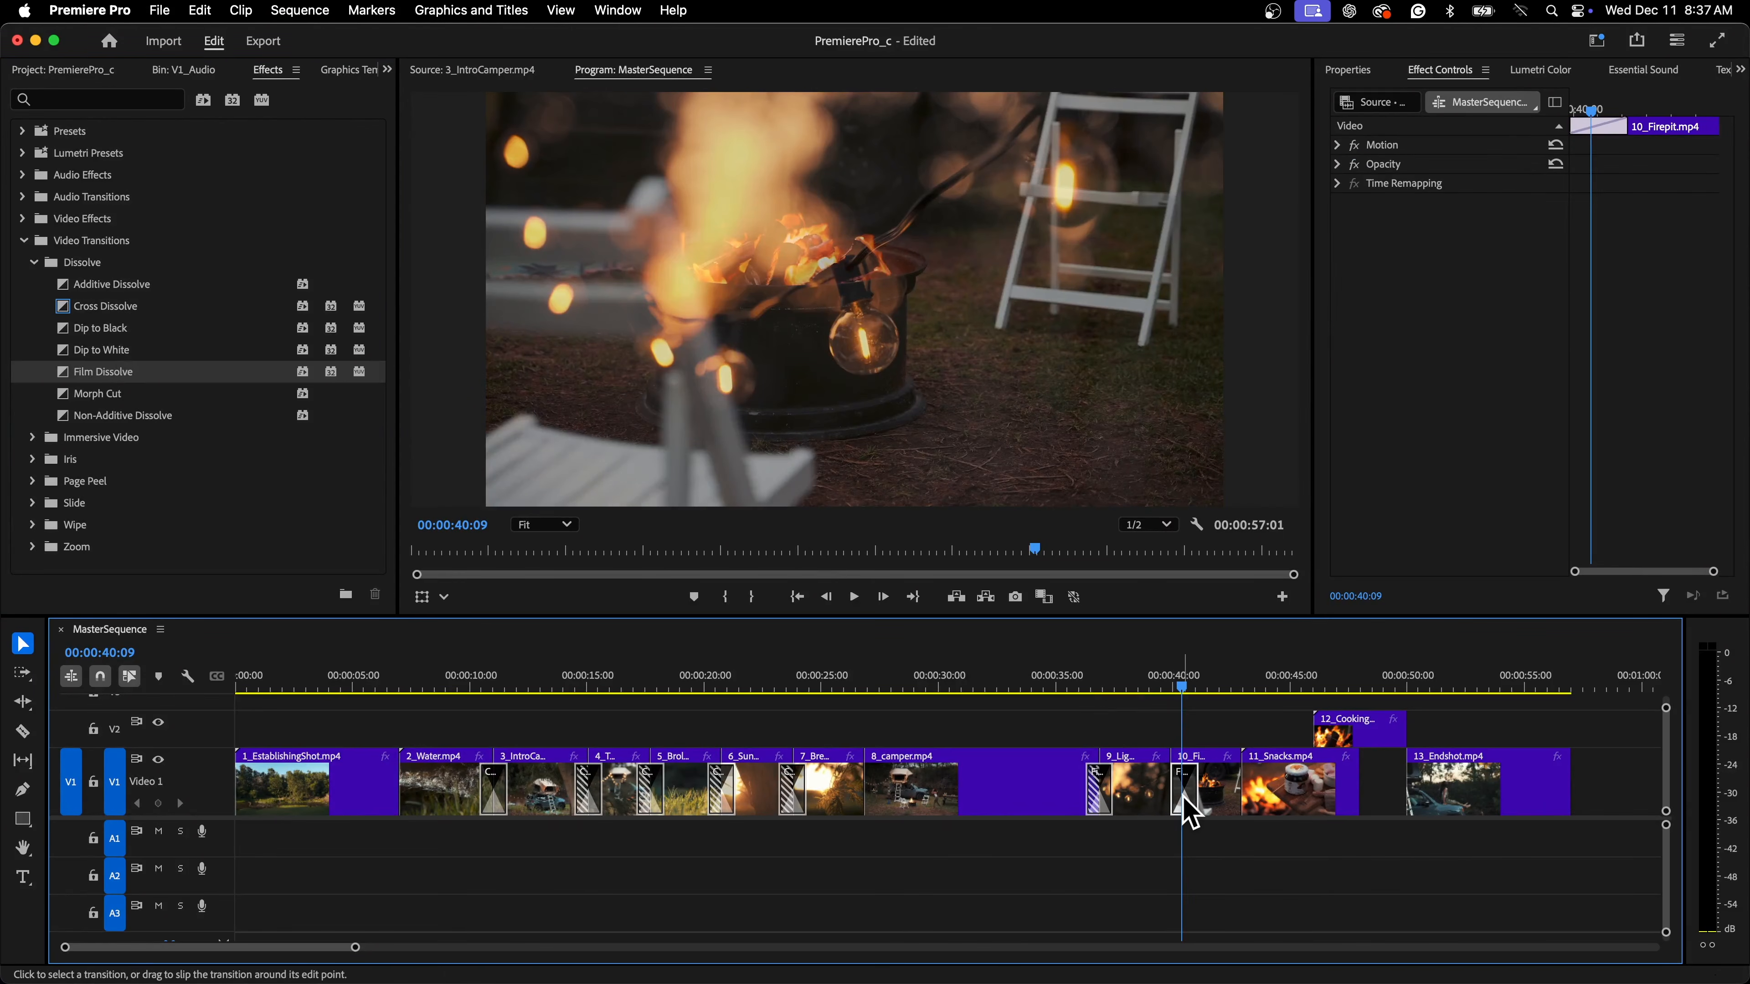
{"action": "left_click", "coordinate": [1516, 190]}
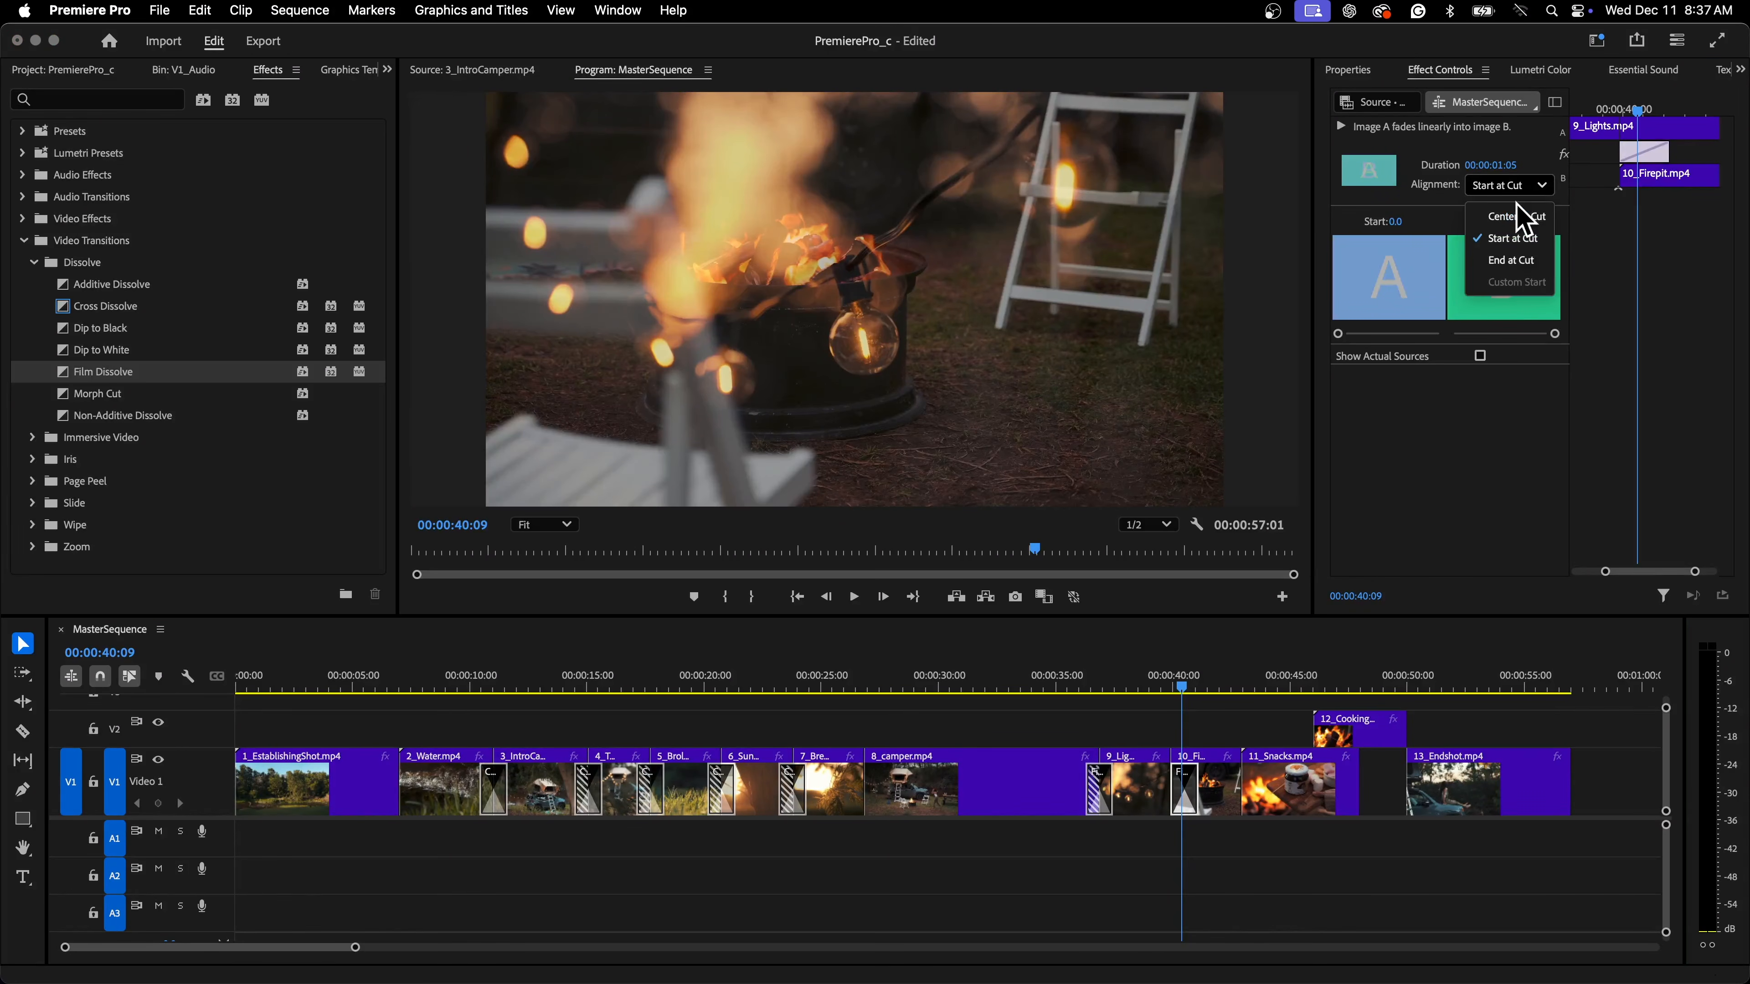
{"action": "left_click", "coordinate": [1519, 202]}
{"action": "left_click", "coordinate": [1519, 192]}
{"action": "left_click", "coordinate": [1509, 214]}
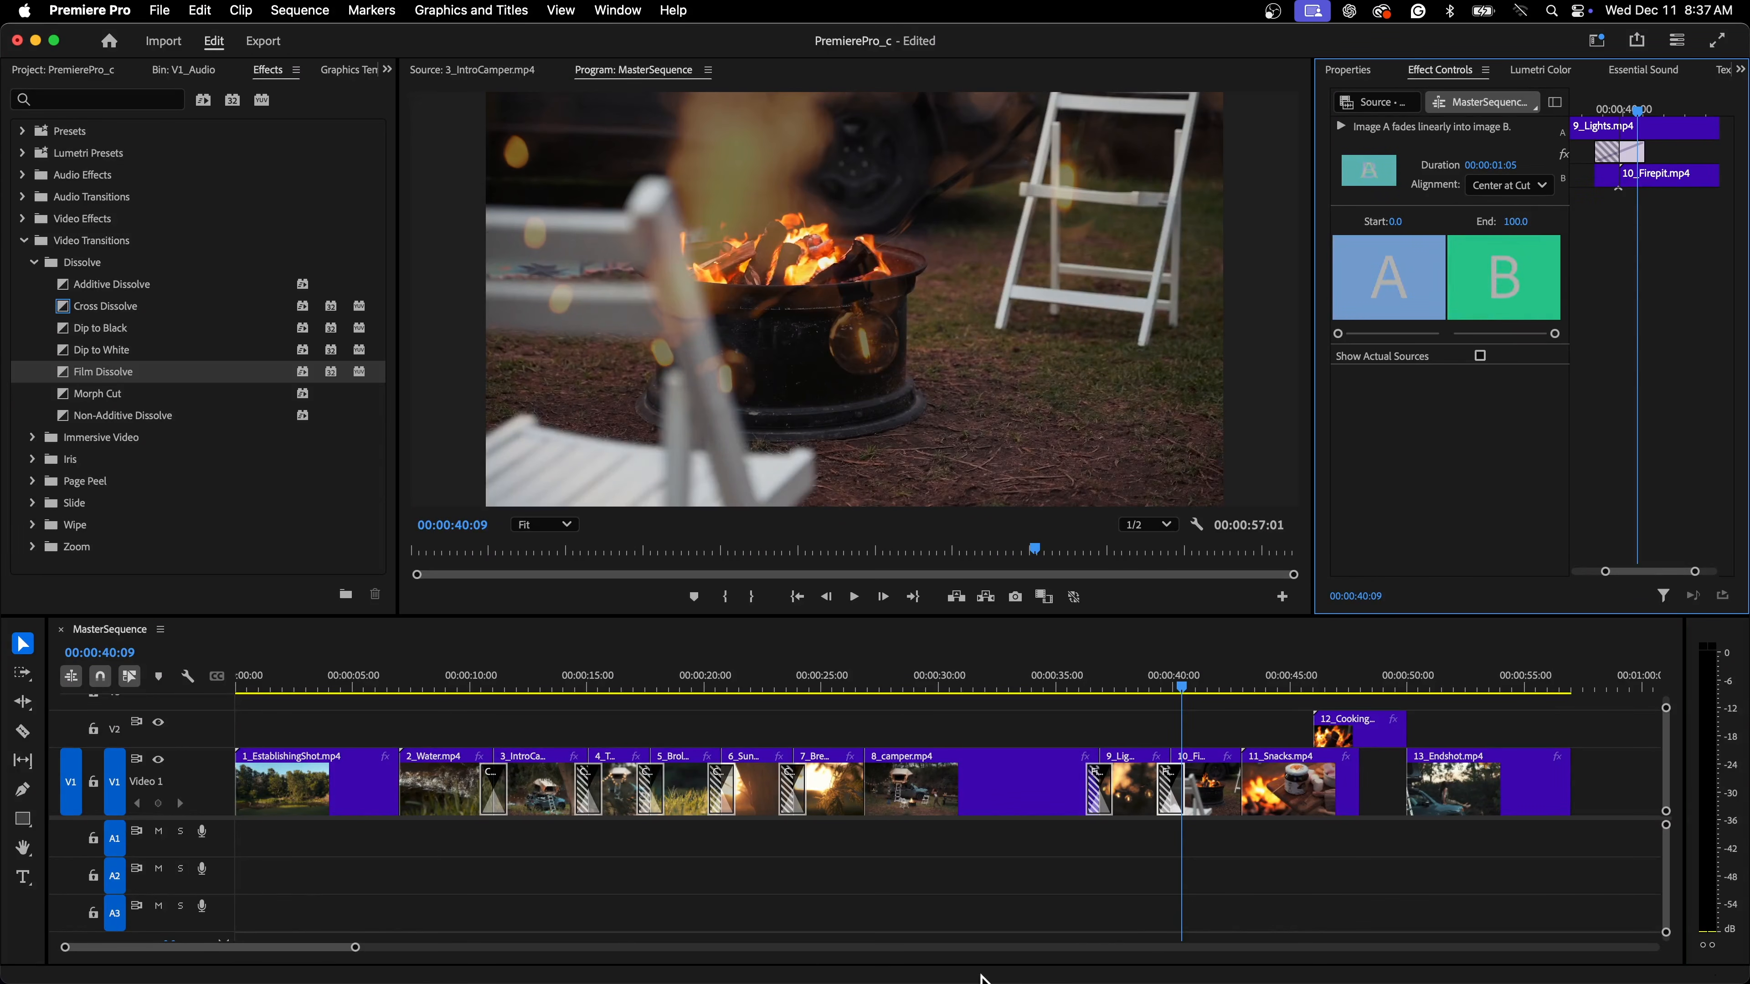
Apply a Film Dissolve between 10_Firepit.mp4 and 11_Snacks.mp4 and align it Center at Cut
{"action": "mouse_move", "coordinate": [356, 947]}
{"action": "left_mouse_down"}
{"action": "mouse_move", "coordinate": [462, 948]}
{"action": "mouse_move", "coordinate": [324, 945]}
{"action": "mouse_move", "coordinate": [365, 945]}
{"action": "left_mouse_up"}
{"action": "left_click", "coordinate": [1053, 684]}
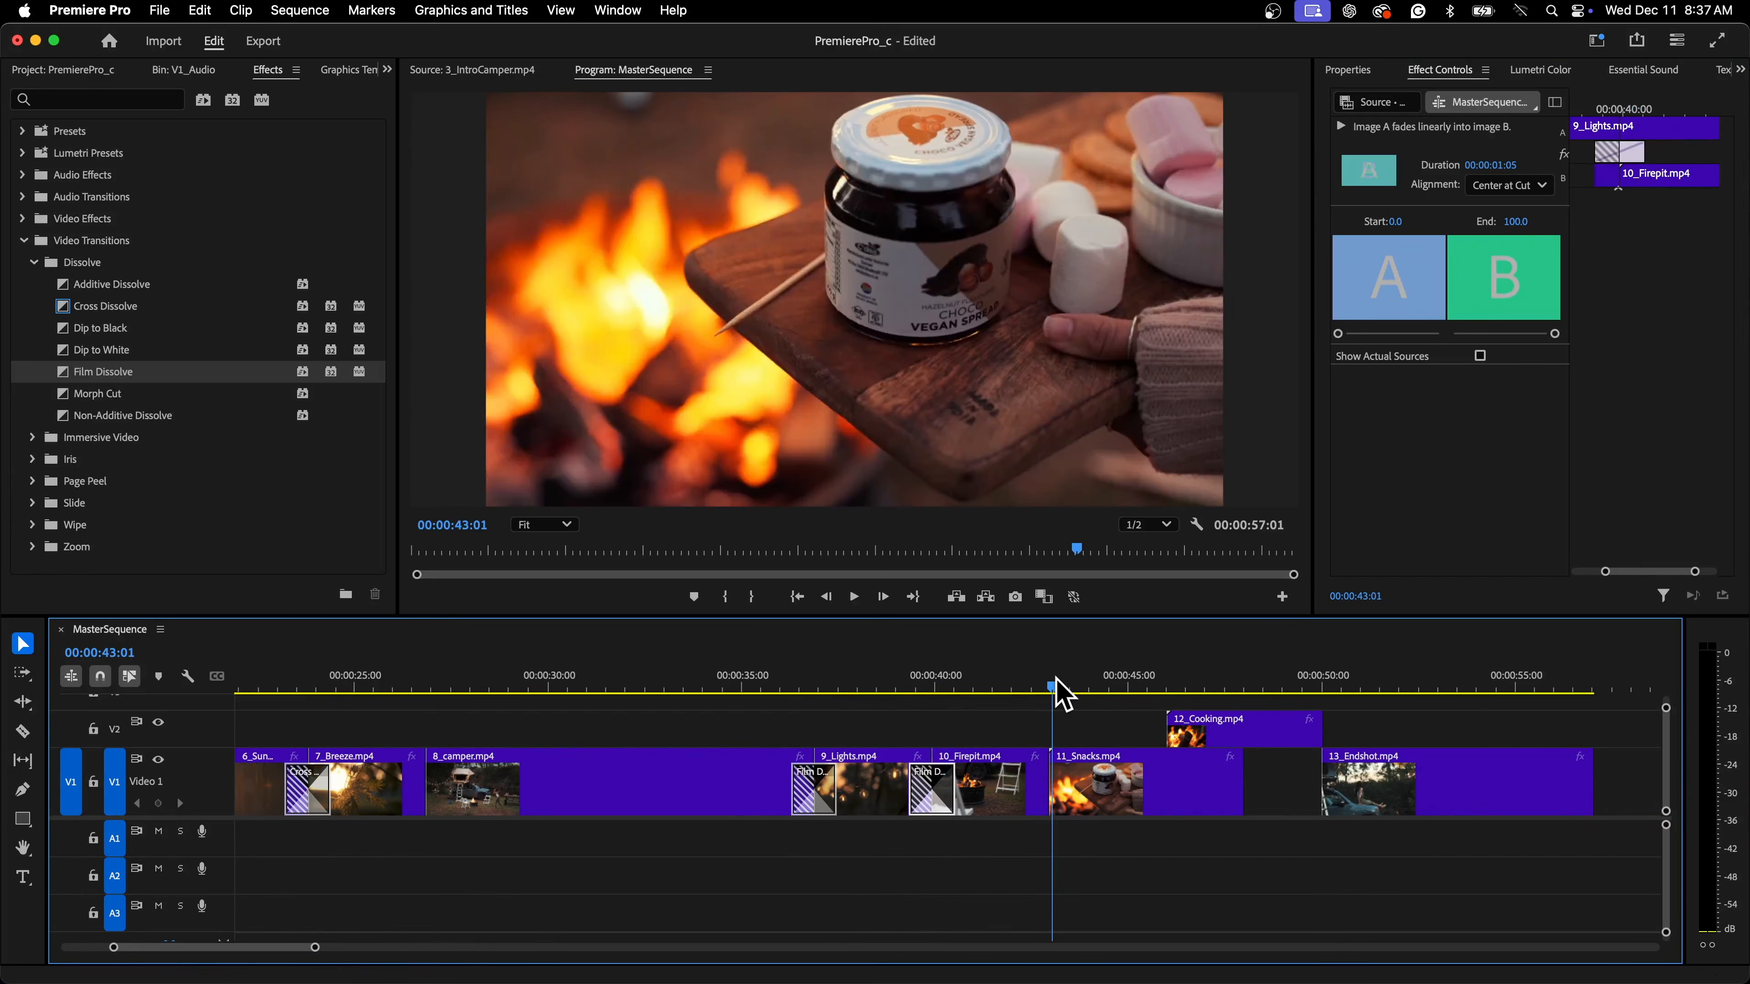
{"action": "key", "text": "Up"}
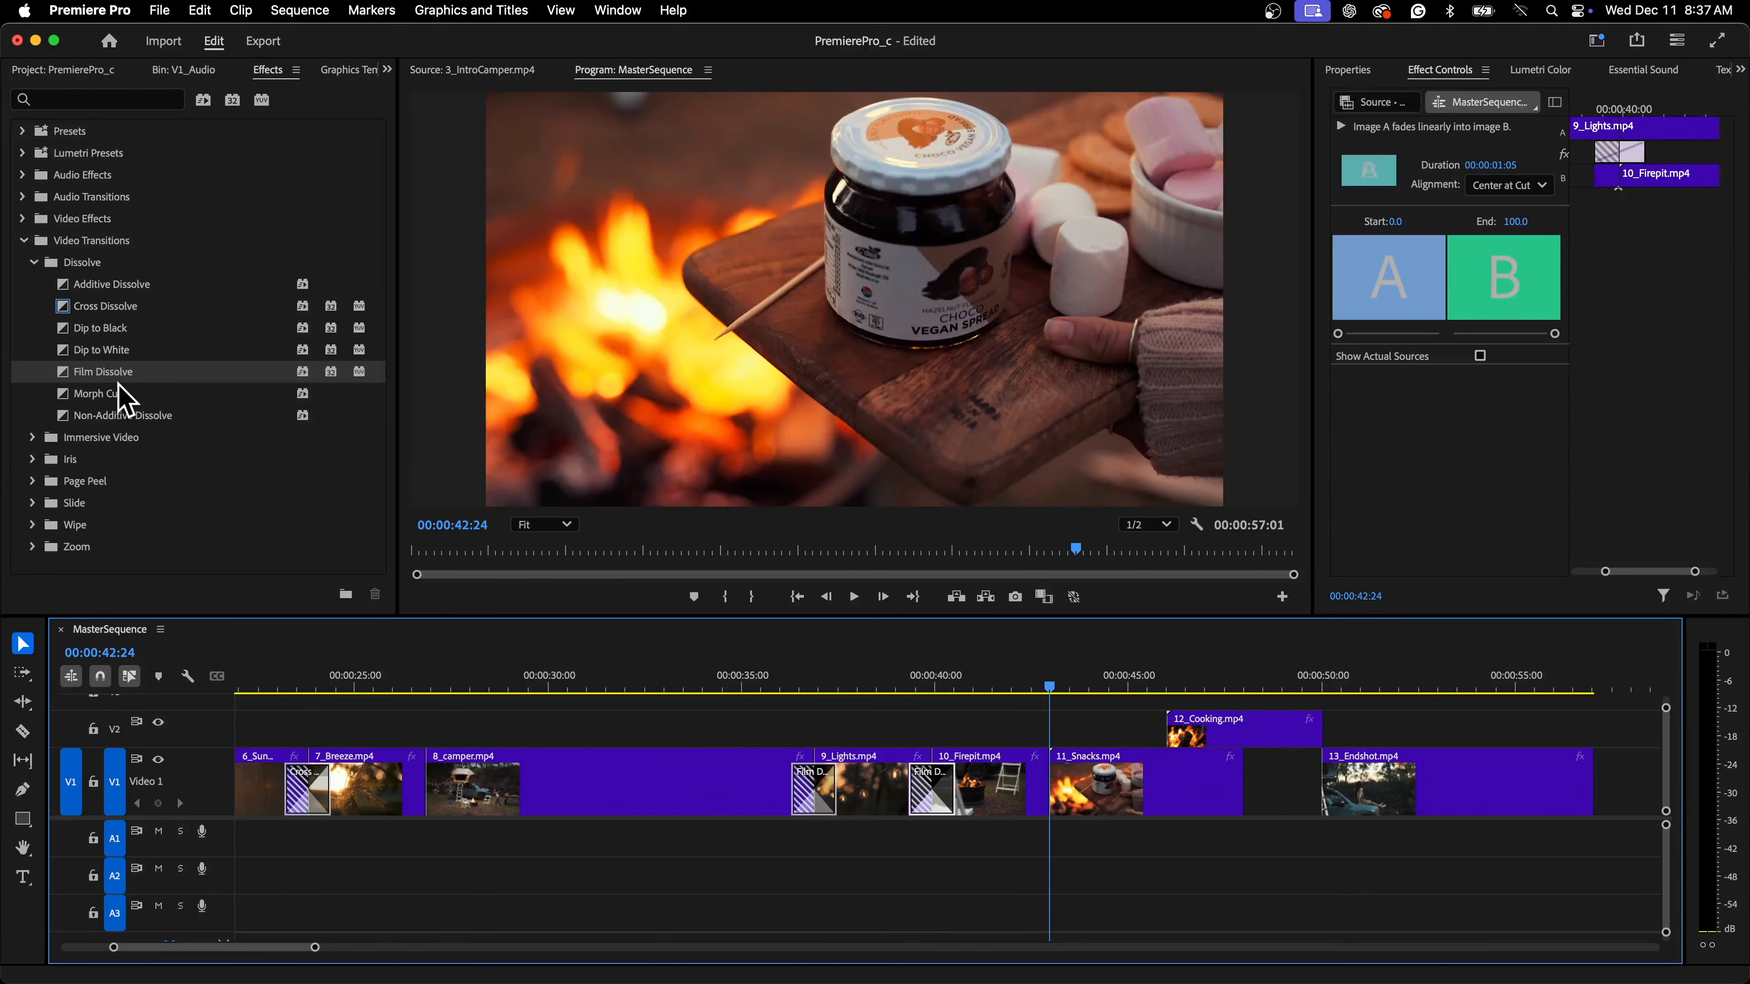
{"action": "left_click_drag", "start_coordinate": [119, 385], "coordinate": [1061, 775]}
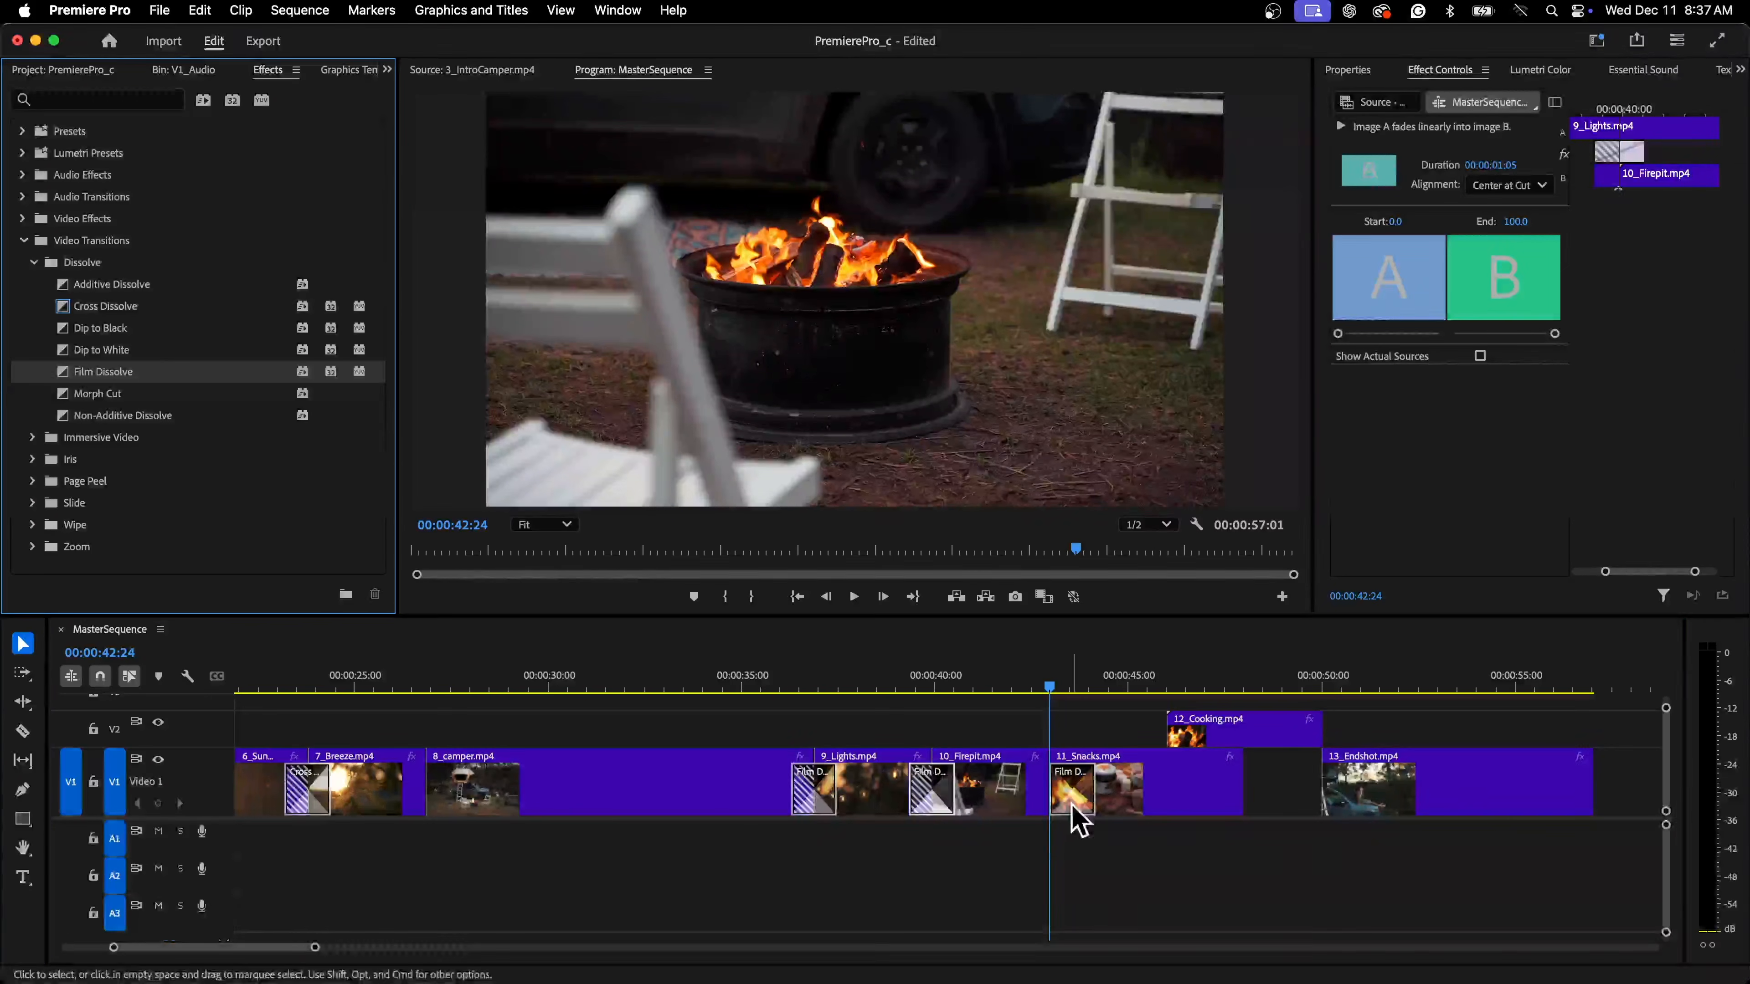
{"action": "left_click", "coordinate": [1070, 800]}
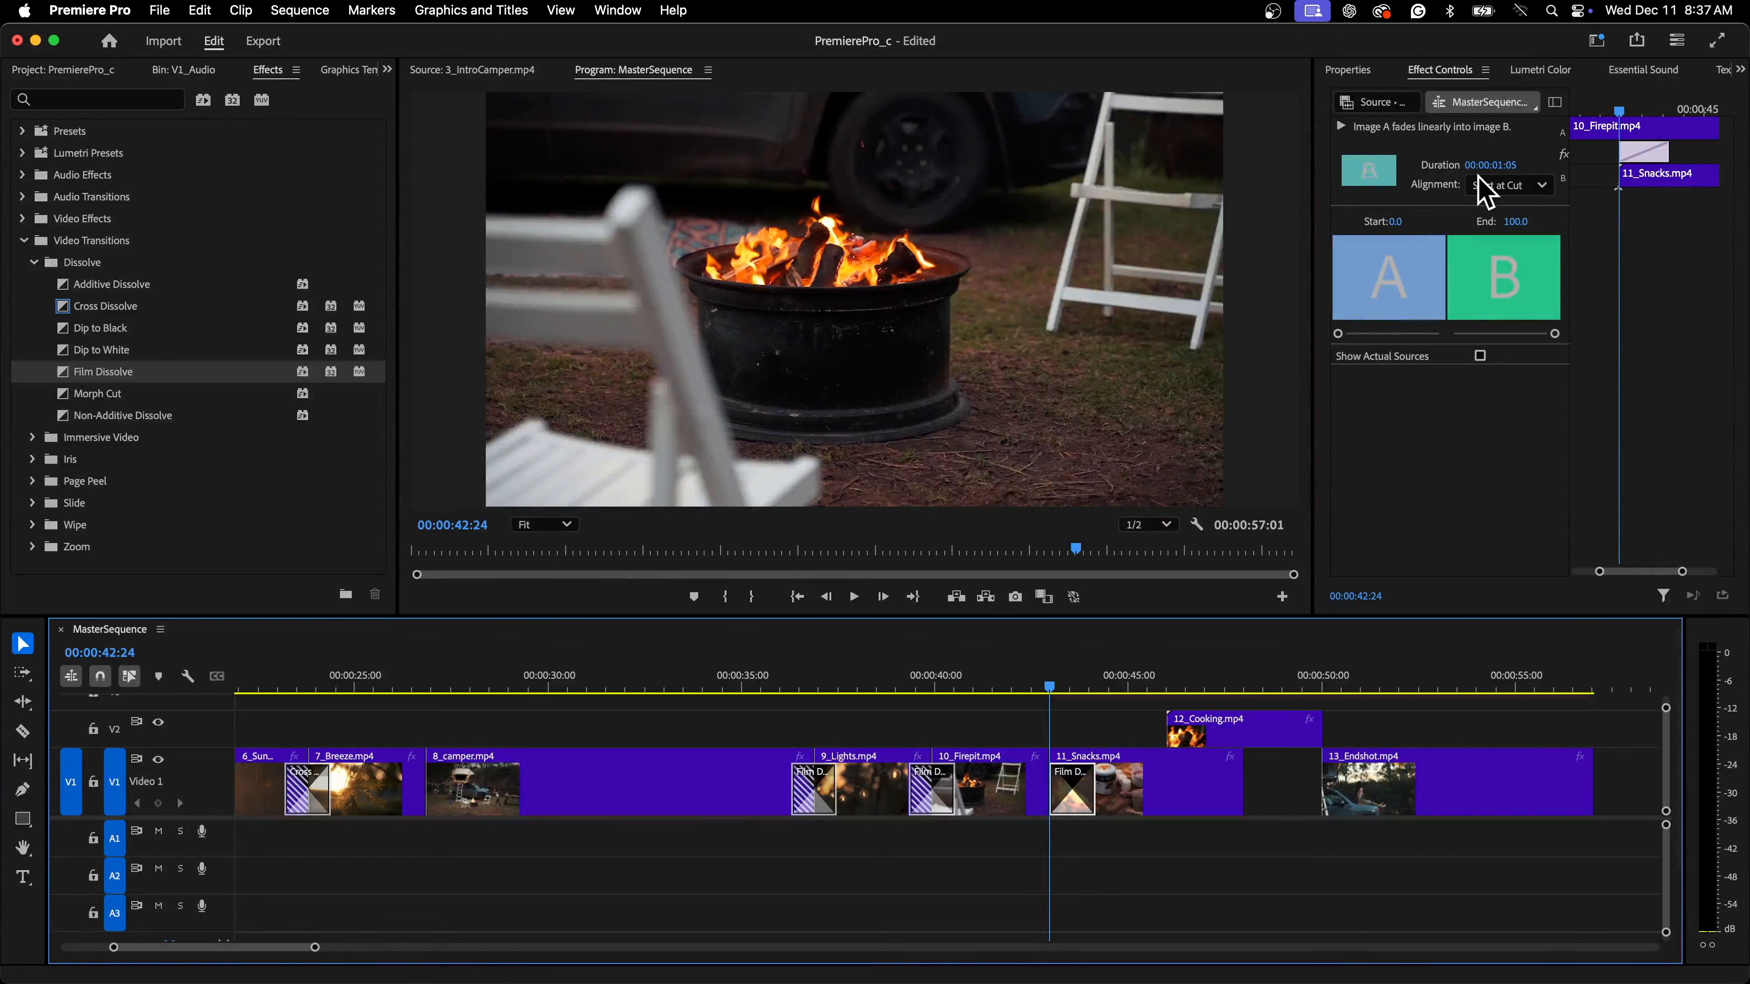
{"action": "left_click", "coordinate": [1498, 186]}
{"action": "left_click", "coordinate": [1509, 217]}
Play back the sequence through the 11_Snacks.mp4 transition
{"action": "key", "text": "space"}
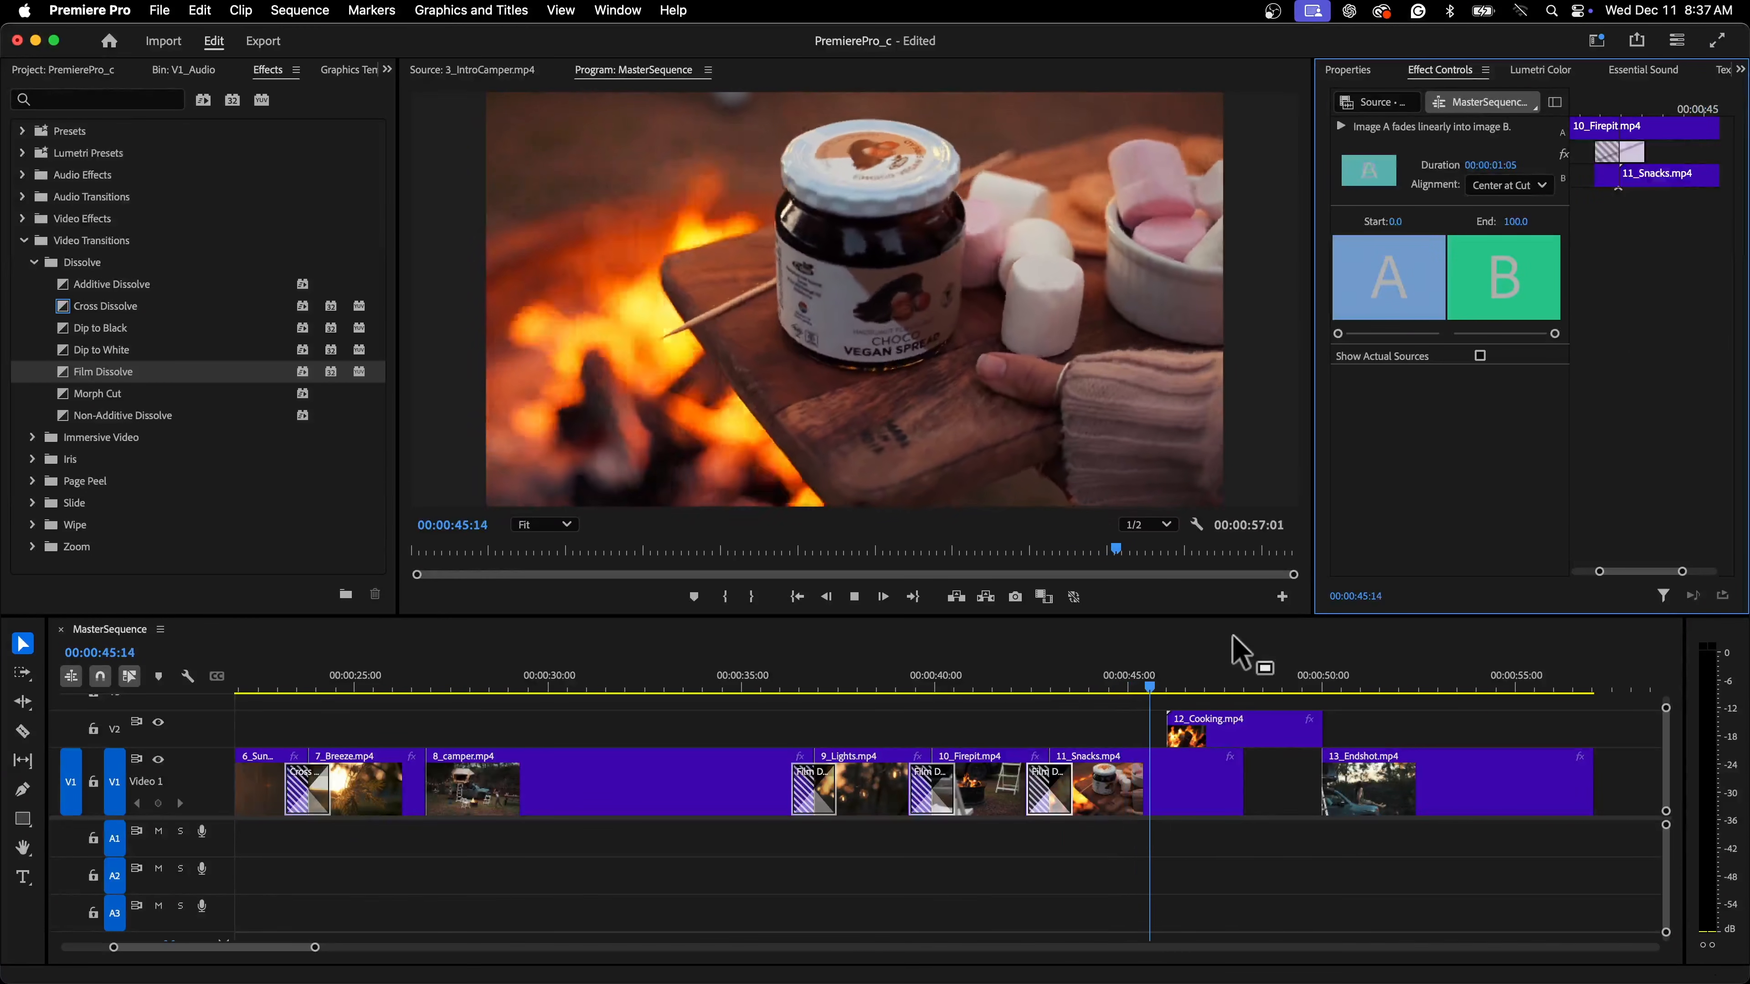
{"action": "key", "text": "space"}
{"action": "mouse_move", "coordinate": [1168, 690]}
{"action": "left_mouse_down"}
{"action": "mouse_move", "coordinate": [1146, 686]}
{"action": "mouse_move", "coordinate": [1173, 687]}
{"action": "left_mouse_up"}
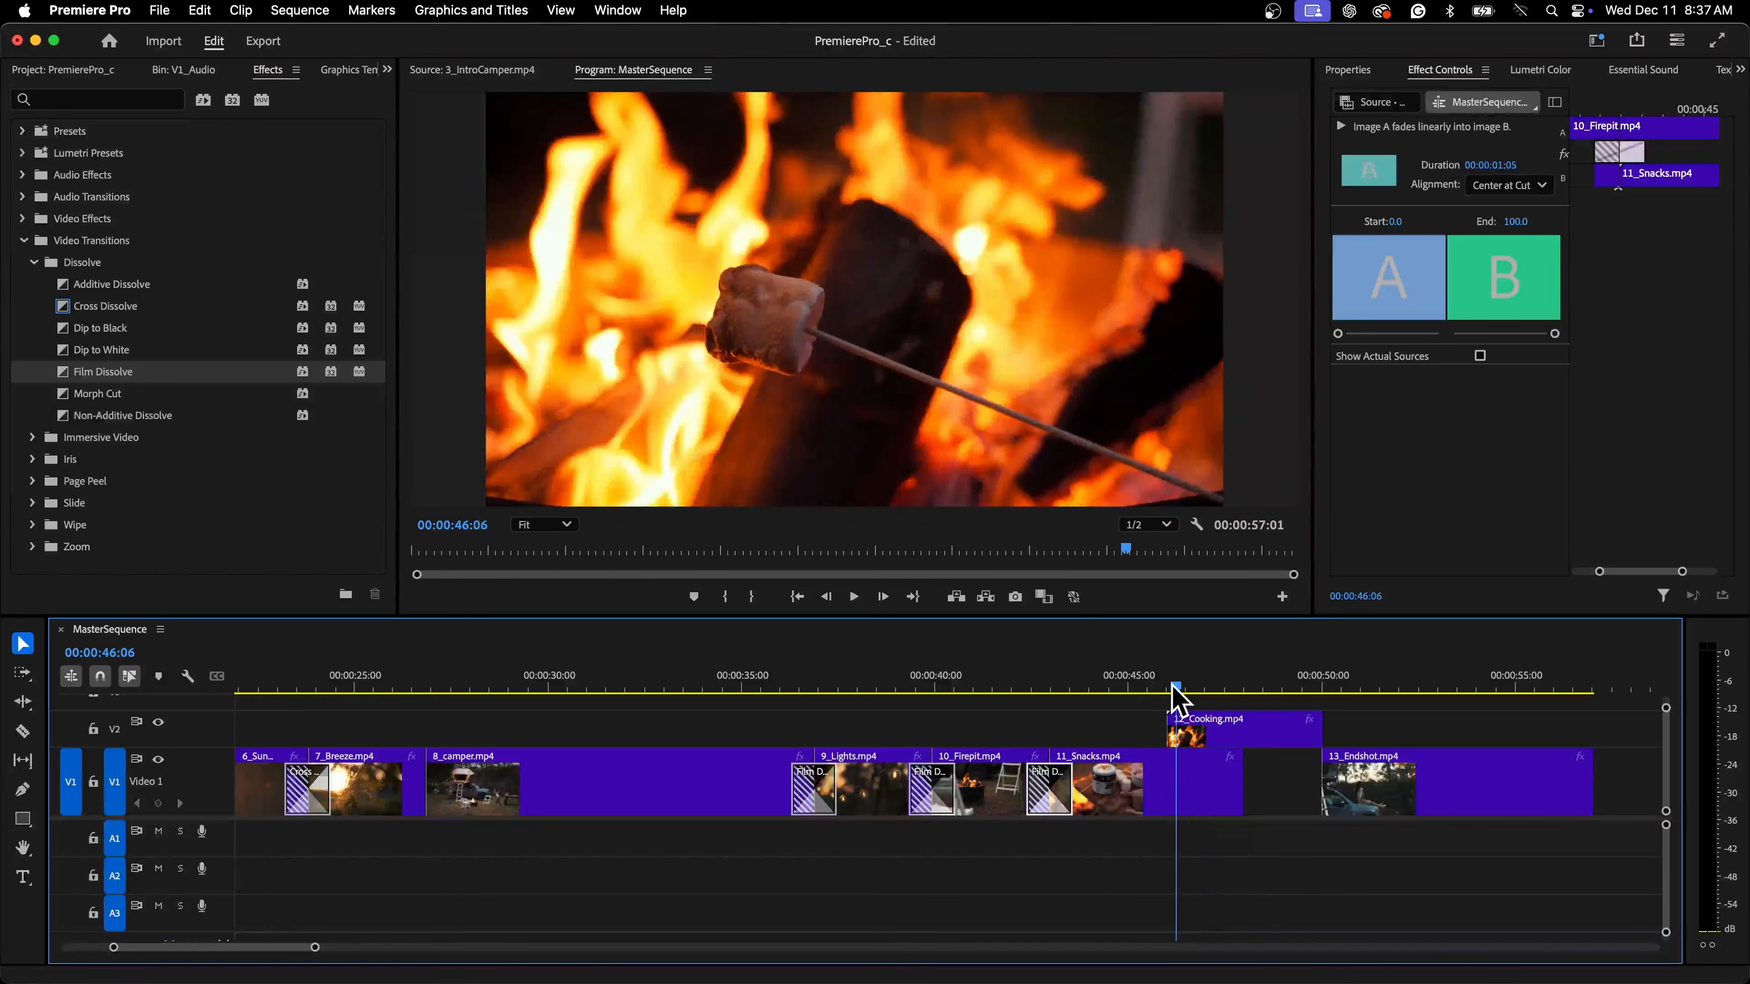
Apply a Cross Dissolve to the start of 12_Cooking.mp4 on track V2 and play it back
{"action": "left_click_drag", "start_coordinate": [113, 311], "coordinate": [1175, 736]}
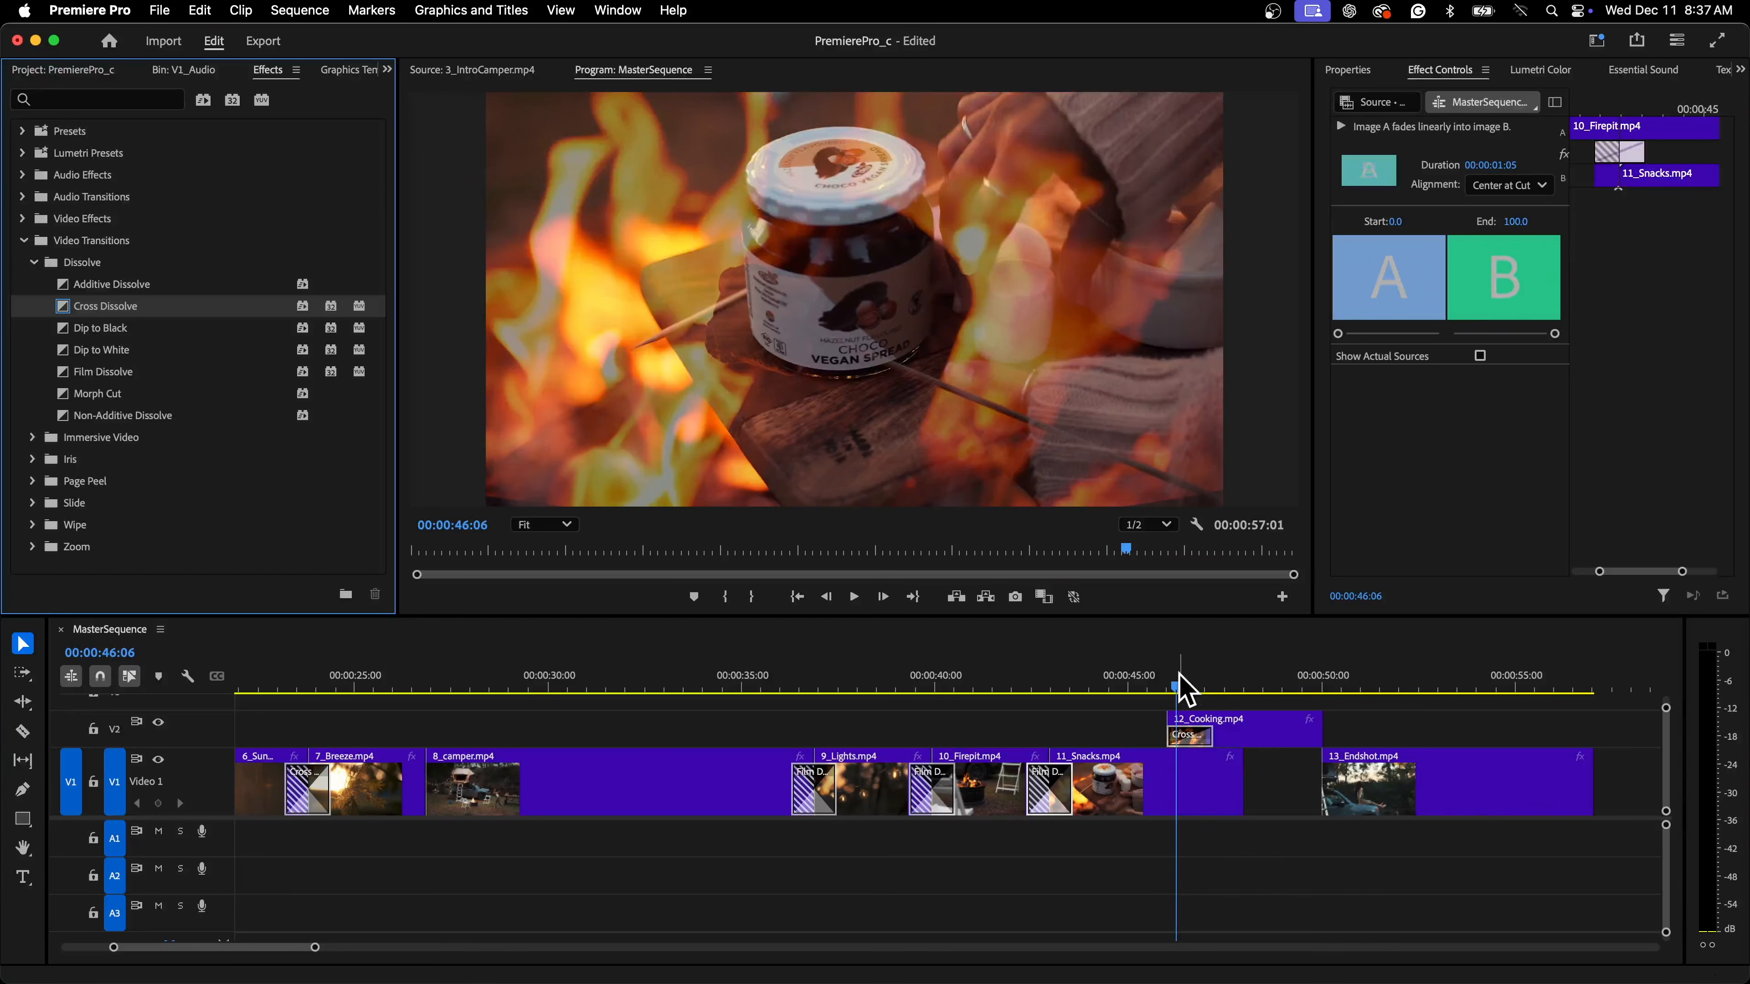
{"action": "key", "text": "space"}
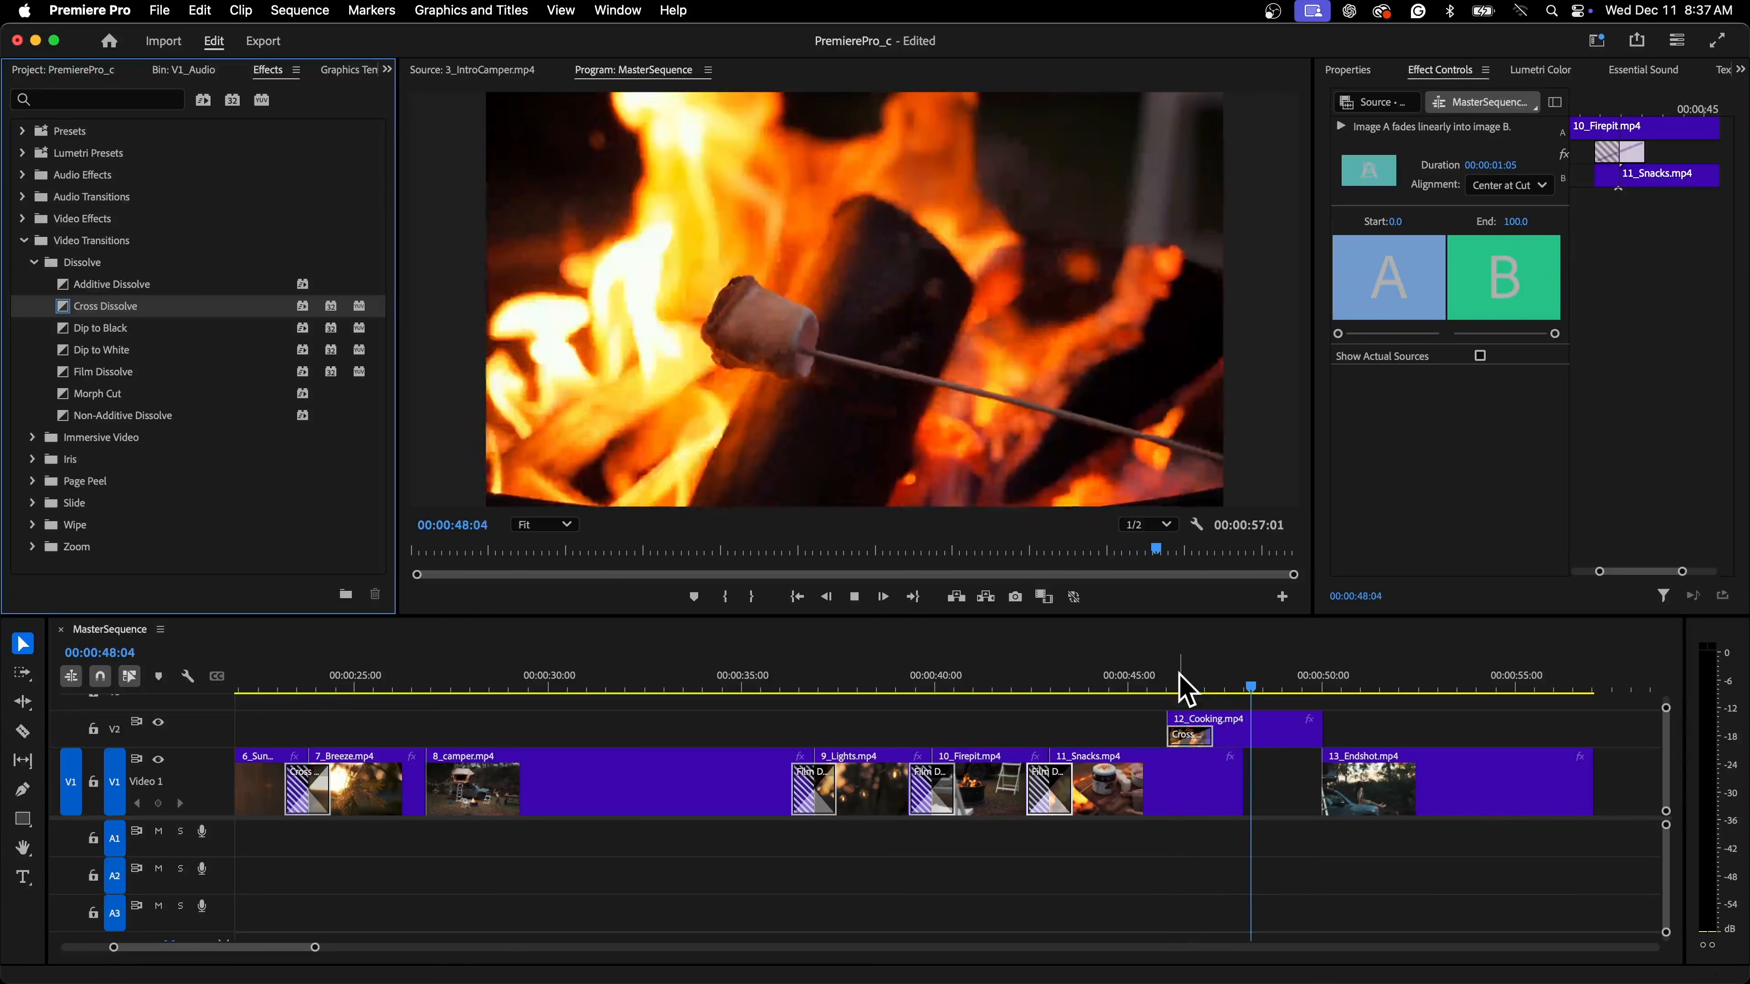
{"action": "left_click", "coordinate": [1158, 687]}
{"action": "left_click", "coordinate": [1149, 689]}
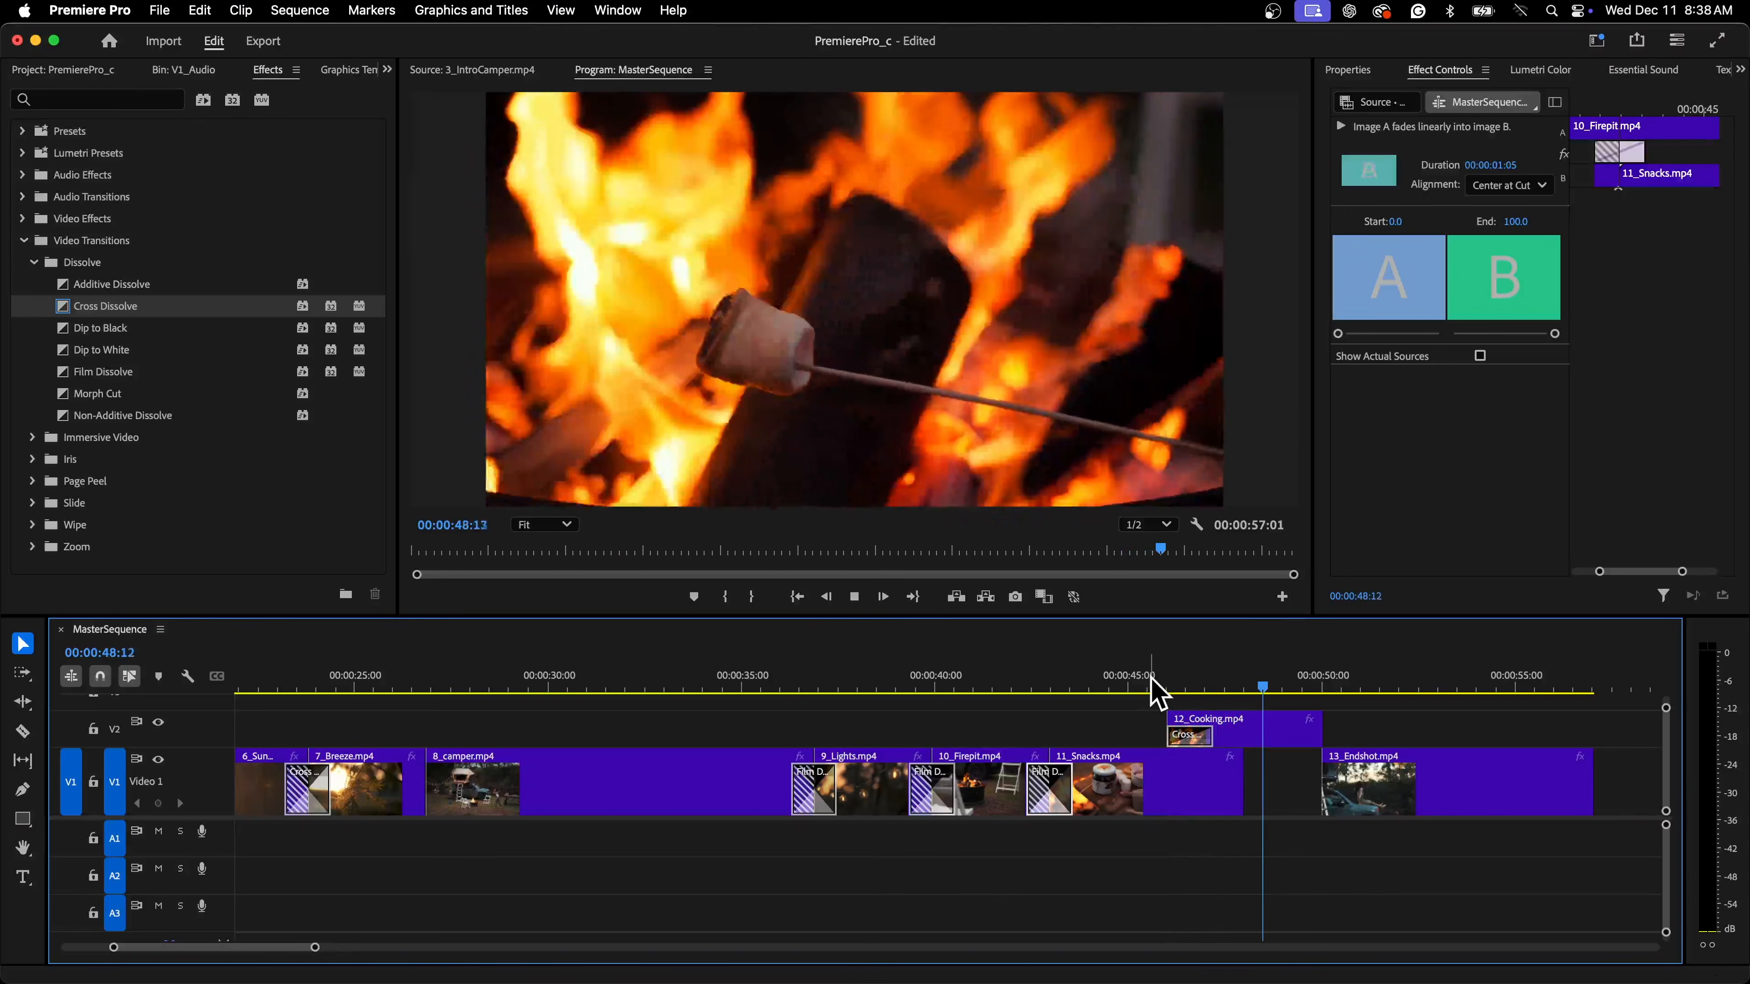
{"action": "key", "text": "space"}
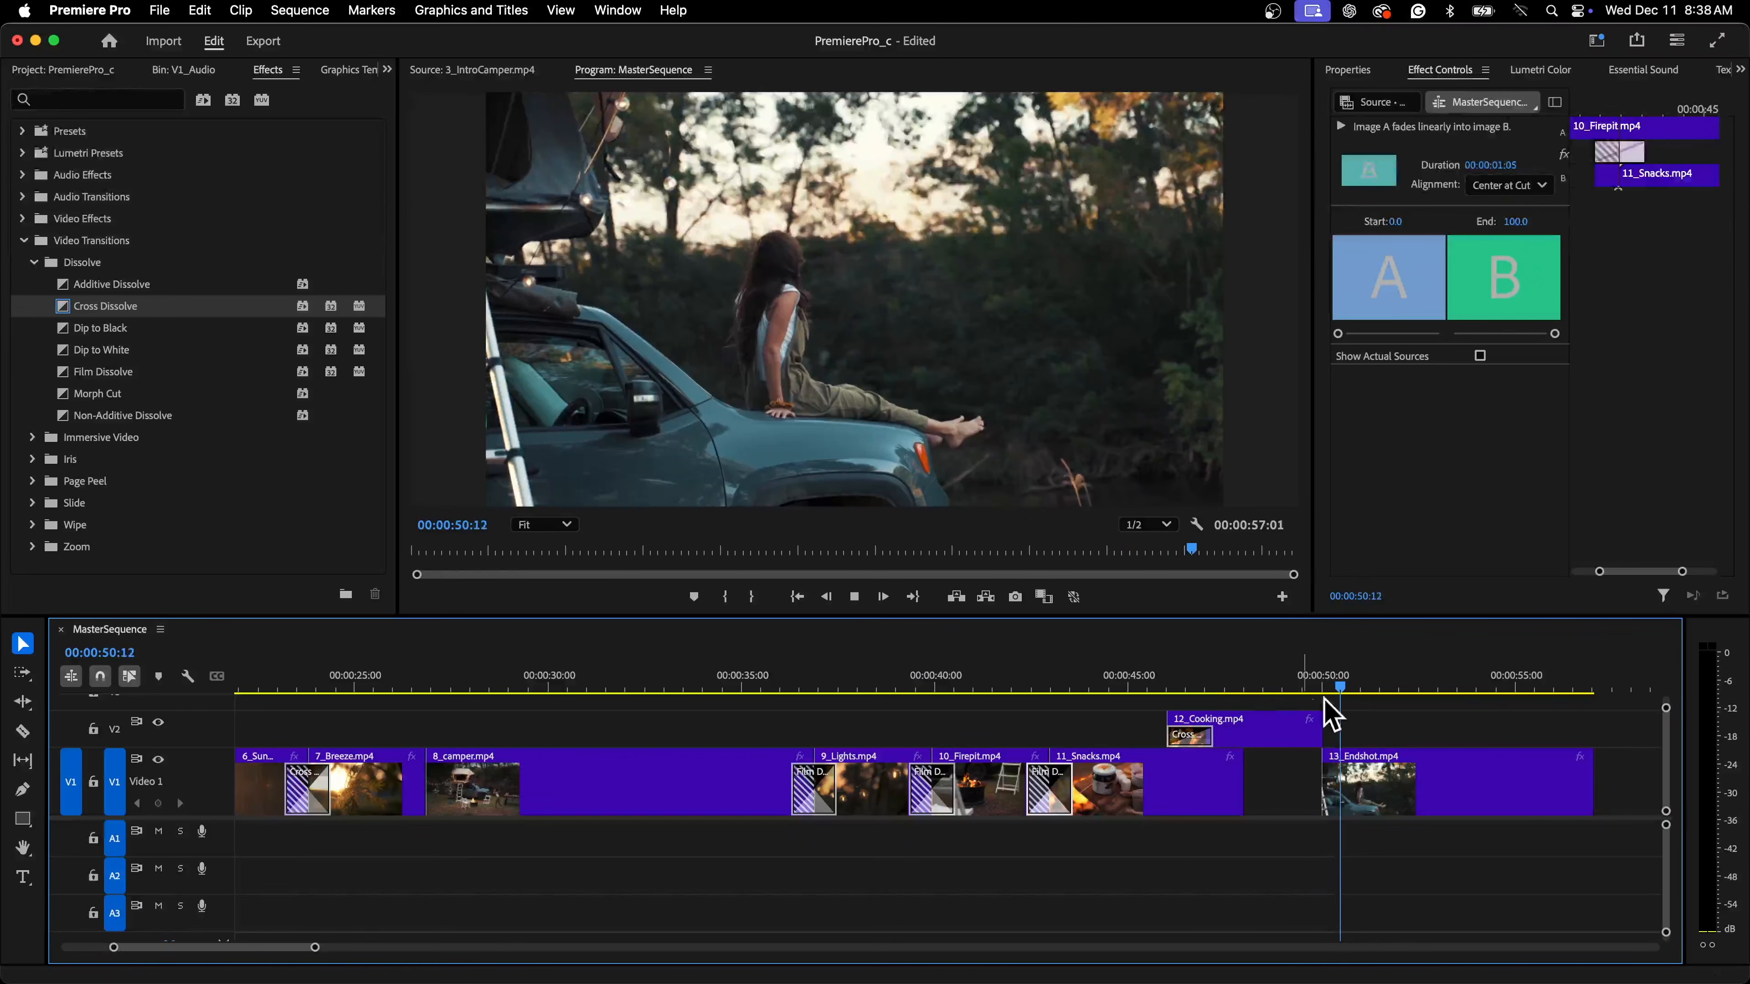
Apply a Cross Dissolve to the end of 12_Cooking.mp4 on track V2 and play it back
{"action": "left_click_drag", "start_coordinate": [84, 308], "coordinate": [592, 413]}
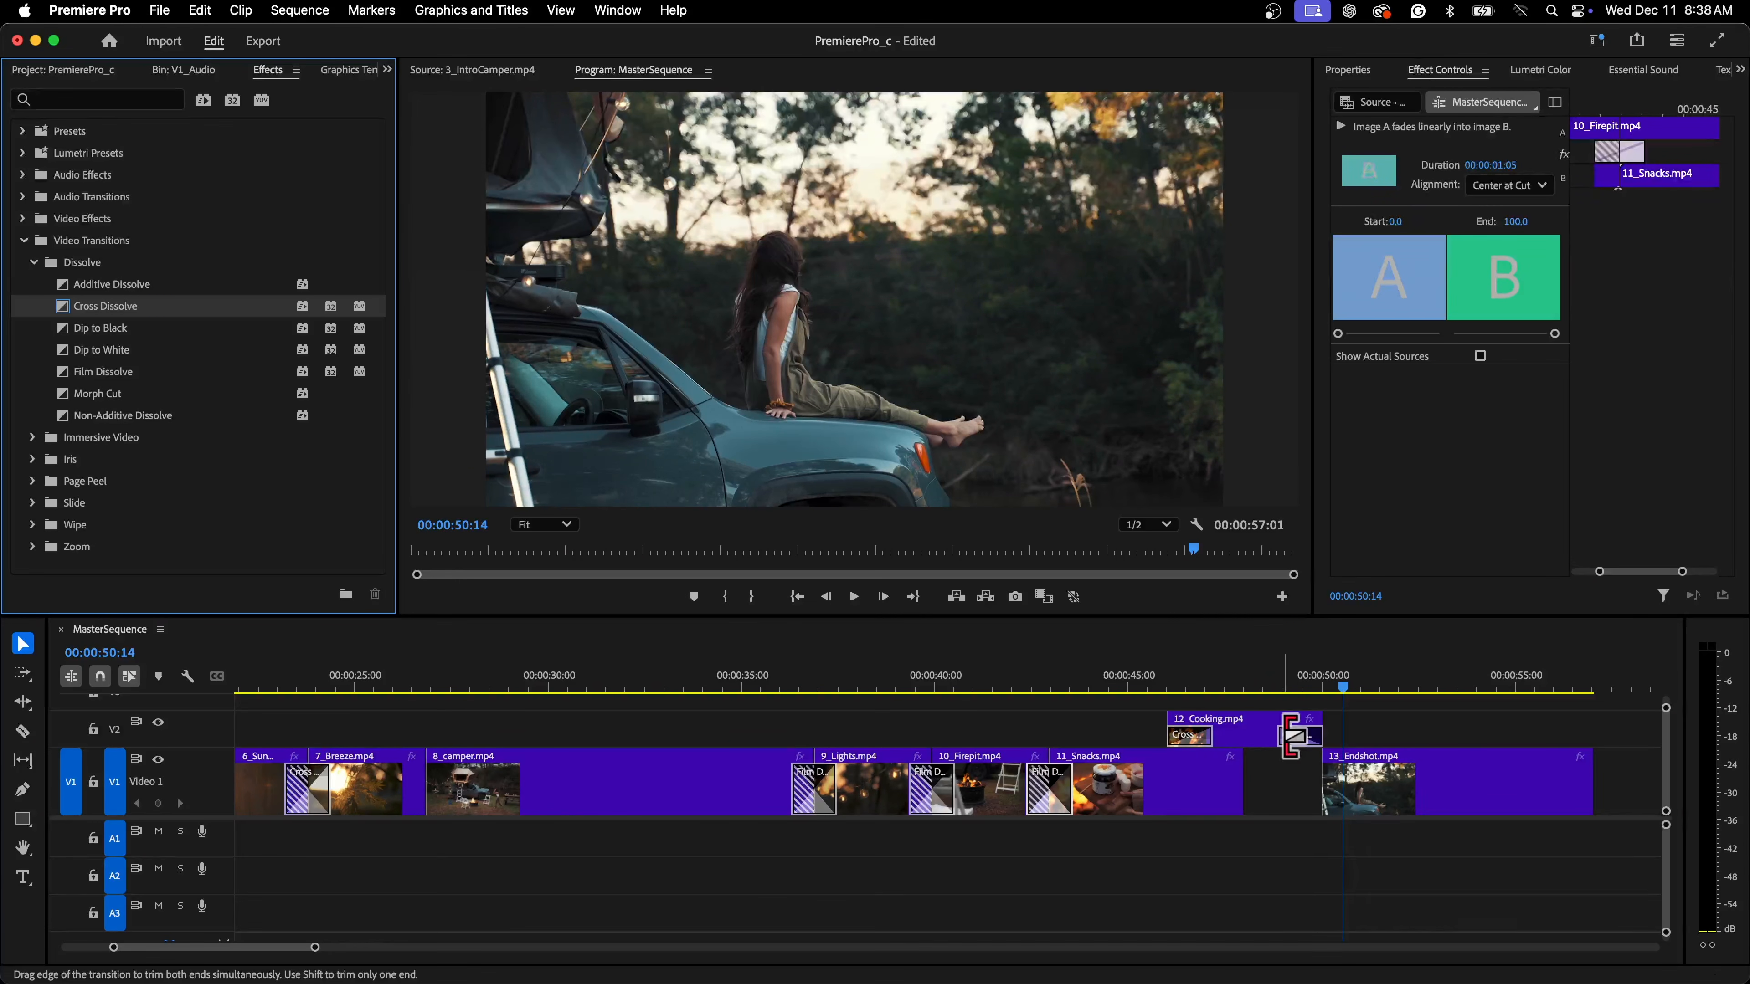
{"action": "left_click", "coordinate": [1291, 692]}
{"action": "key", "text": "space"}
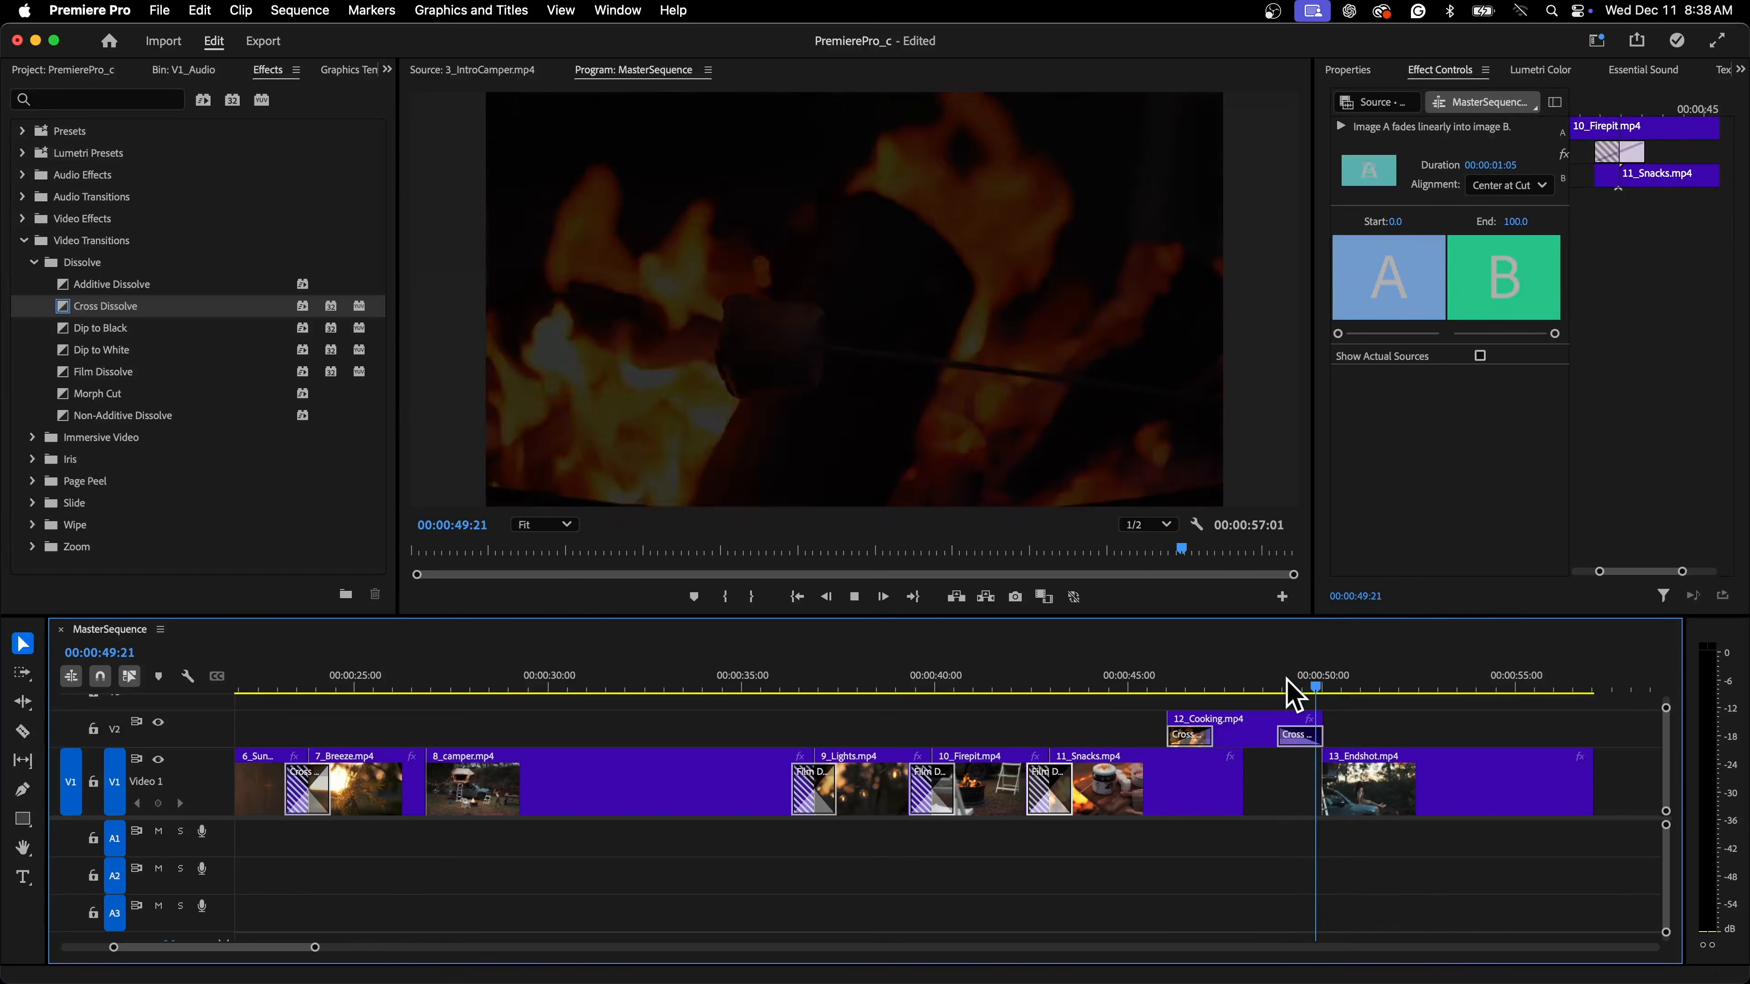
{"action": "key", "text": "space"}
Apply a Cross Dissolve to the start of 13_Endshot.mp4 and play back the ending
{"action": "left_click_drag", "start_coordinate": [135, 307], "coordinate": [1330, 789]}
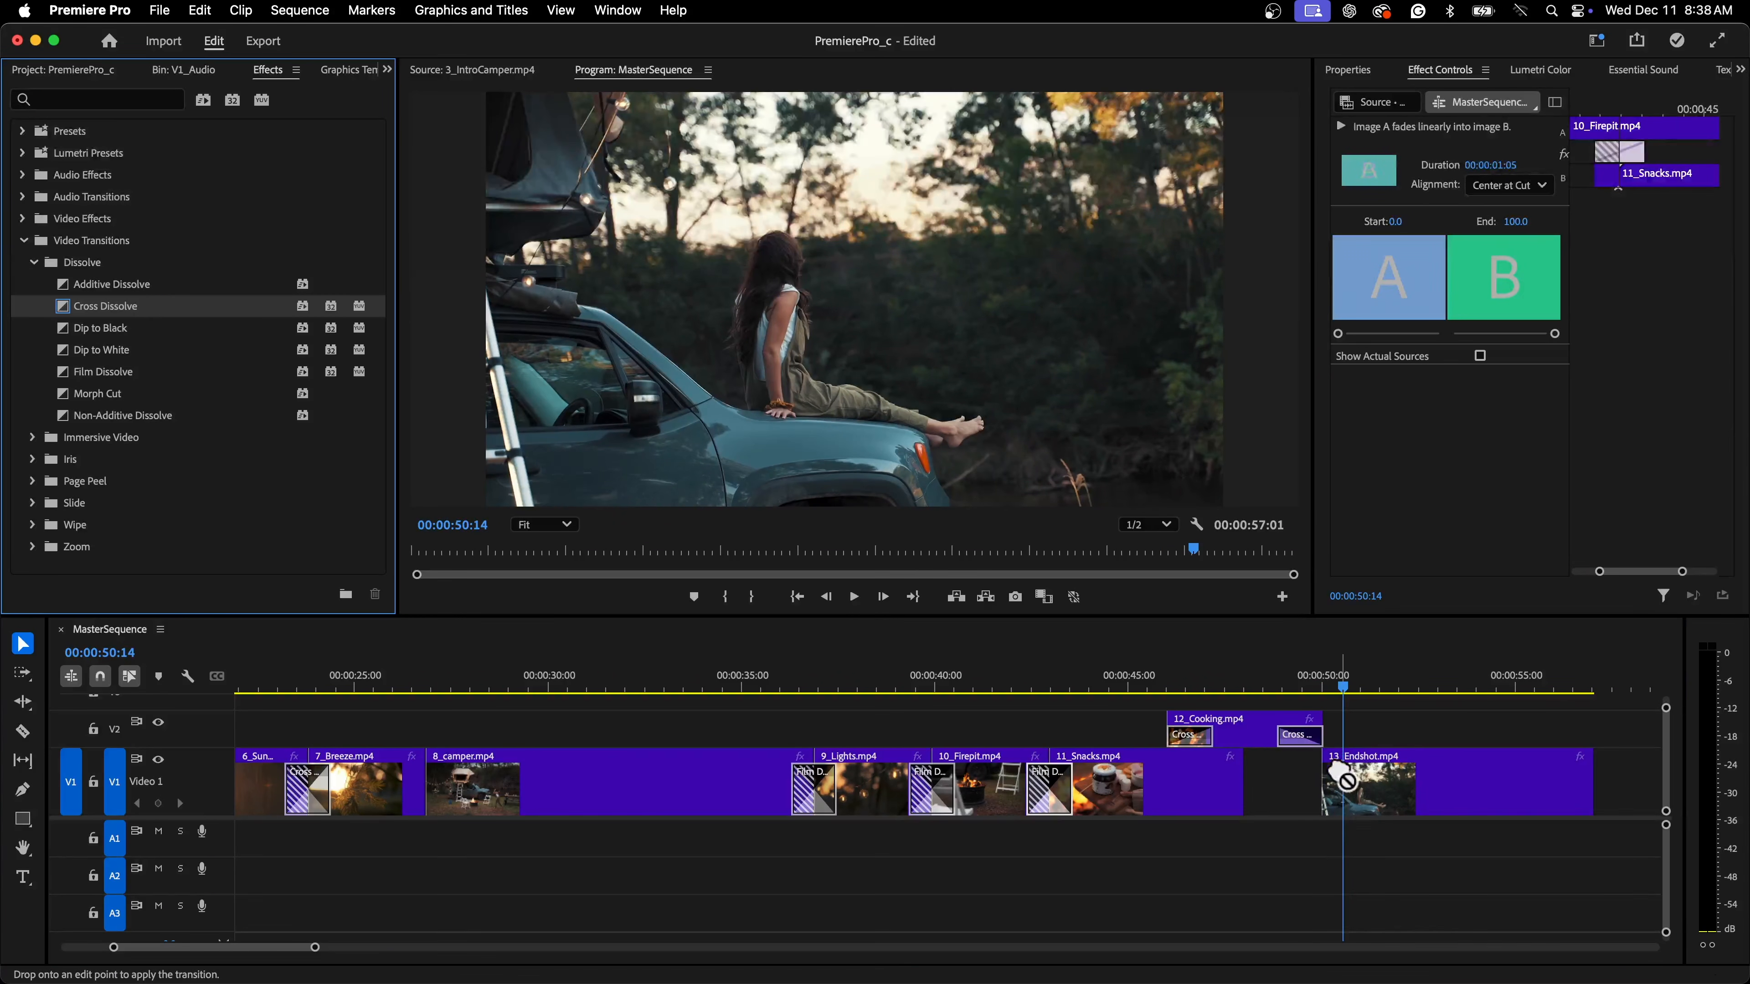
{"action": "left_click_drag", "start_coordinate": [1309, 690], "coordinate": [1285, 704]}
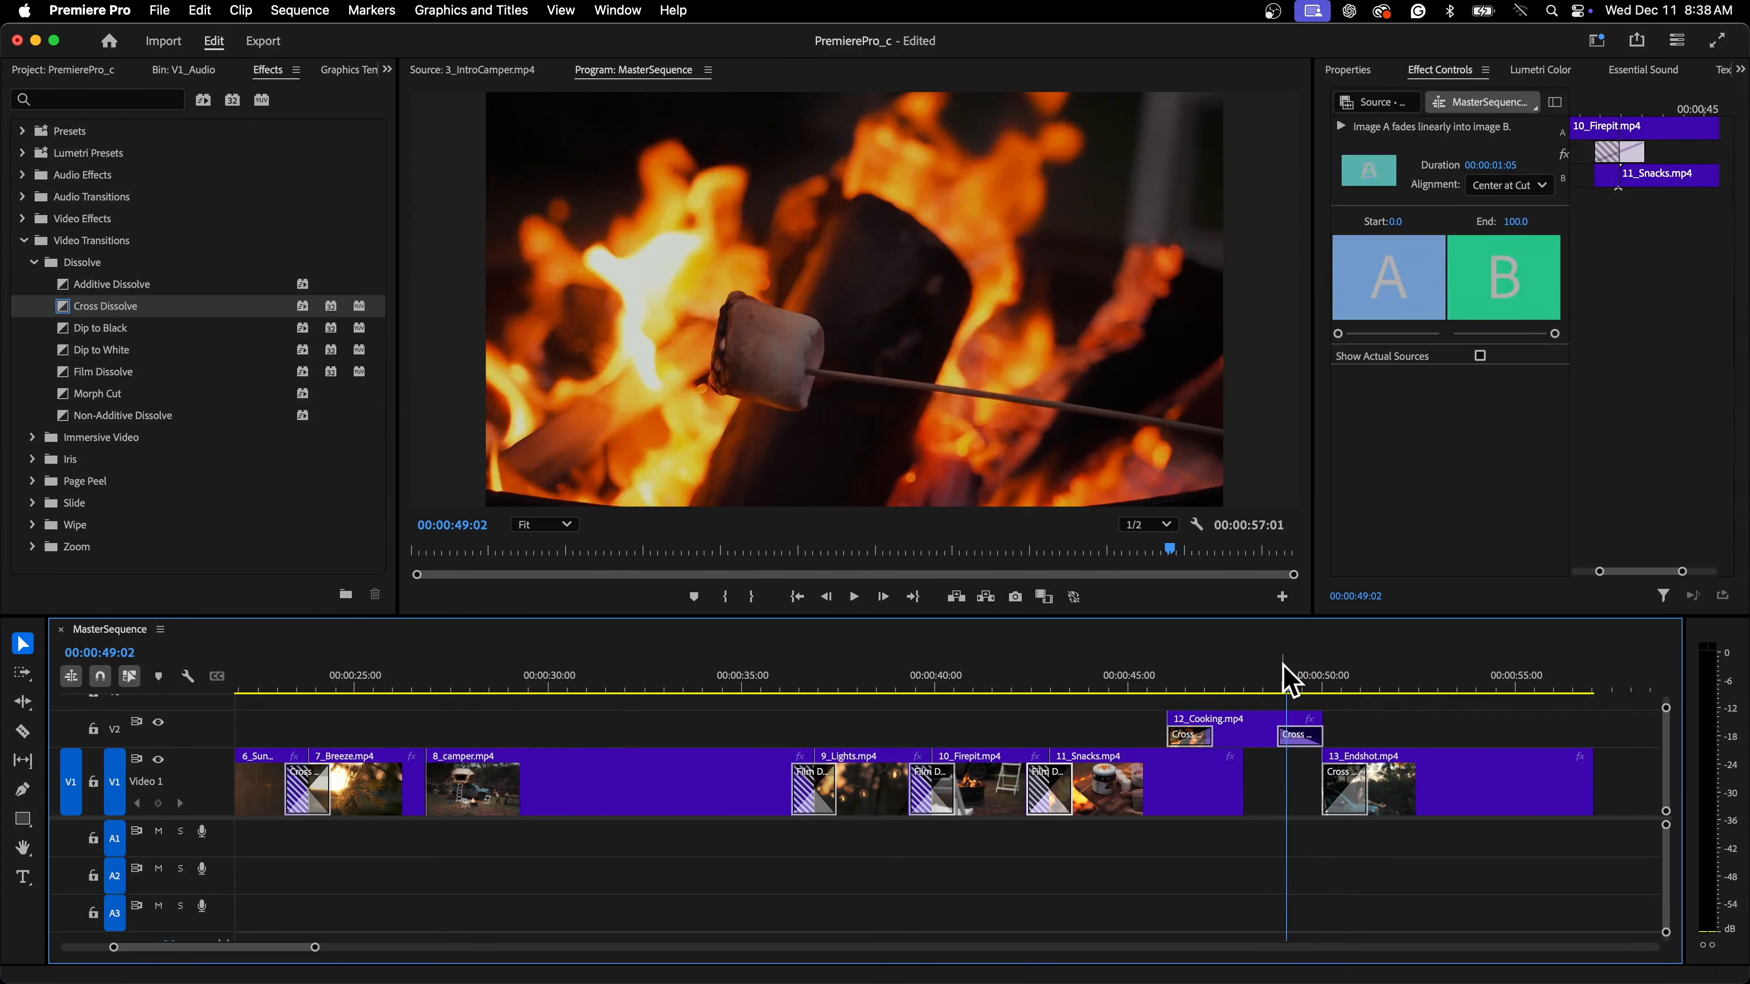
{"action": "key", "text": "space"}
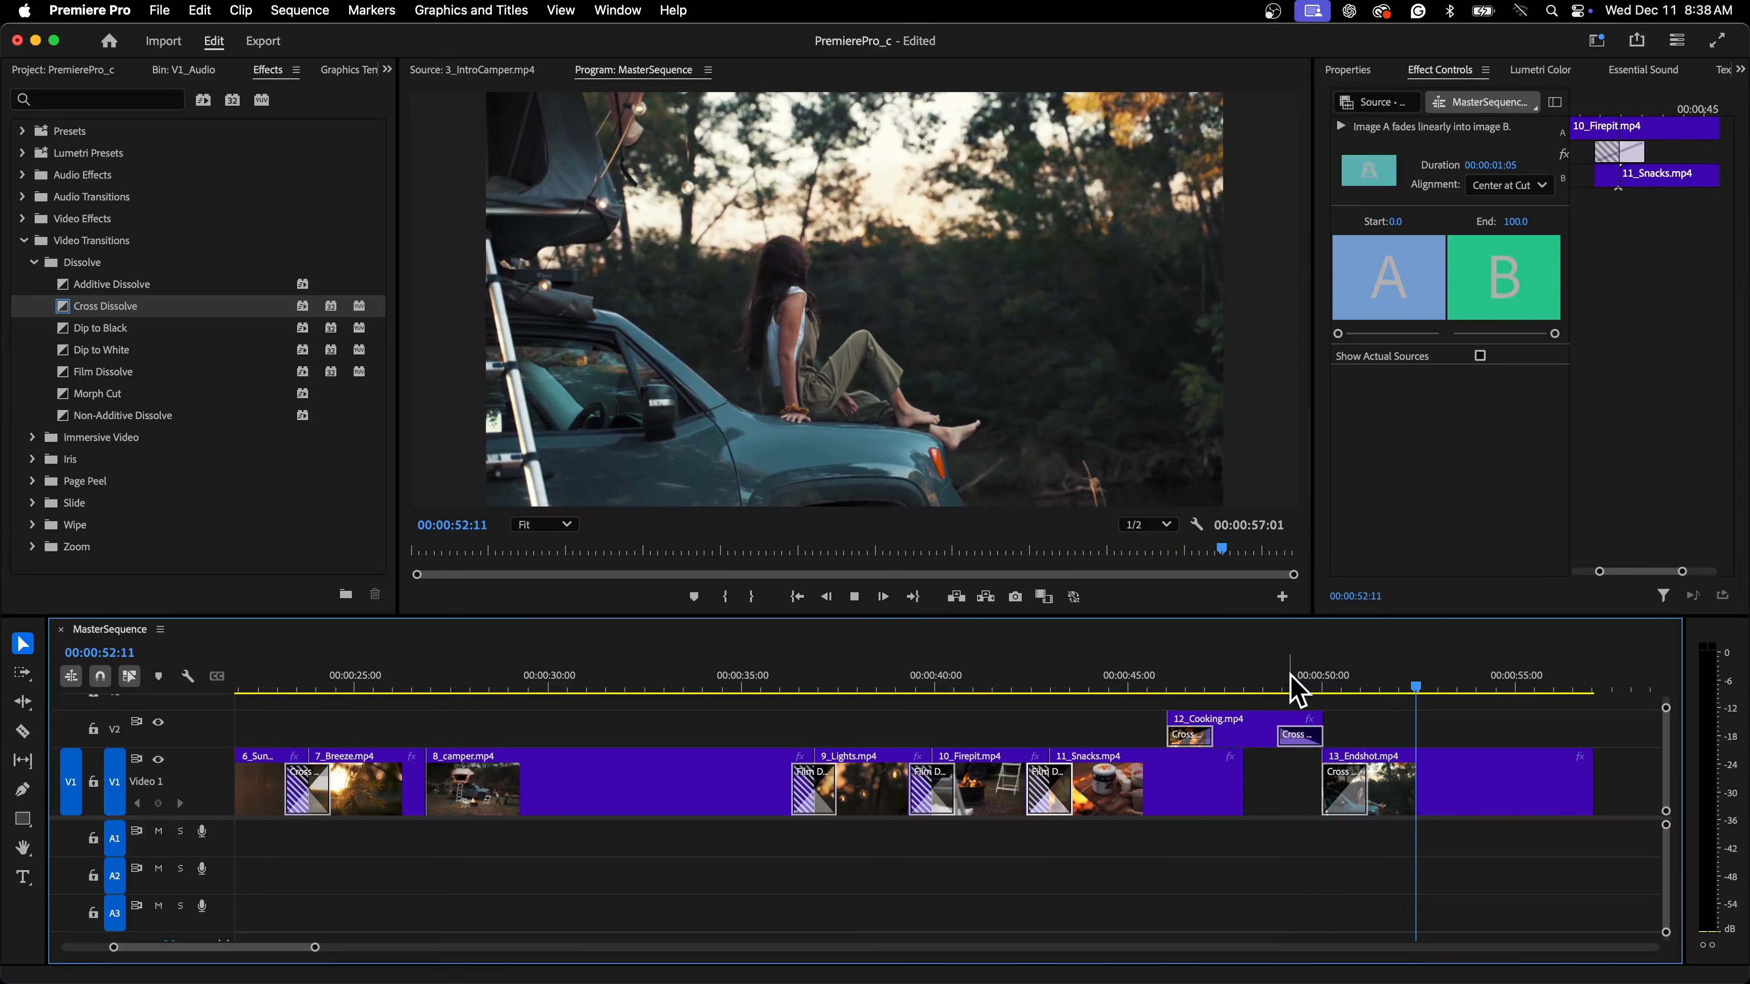
{"action": "left_click", "coordinate": [1582, 814]}
{"action": "key", "text": "space"}
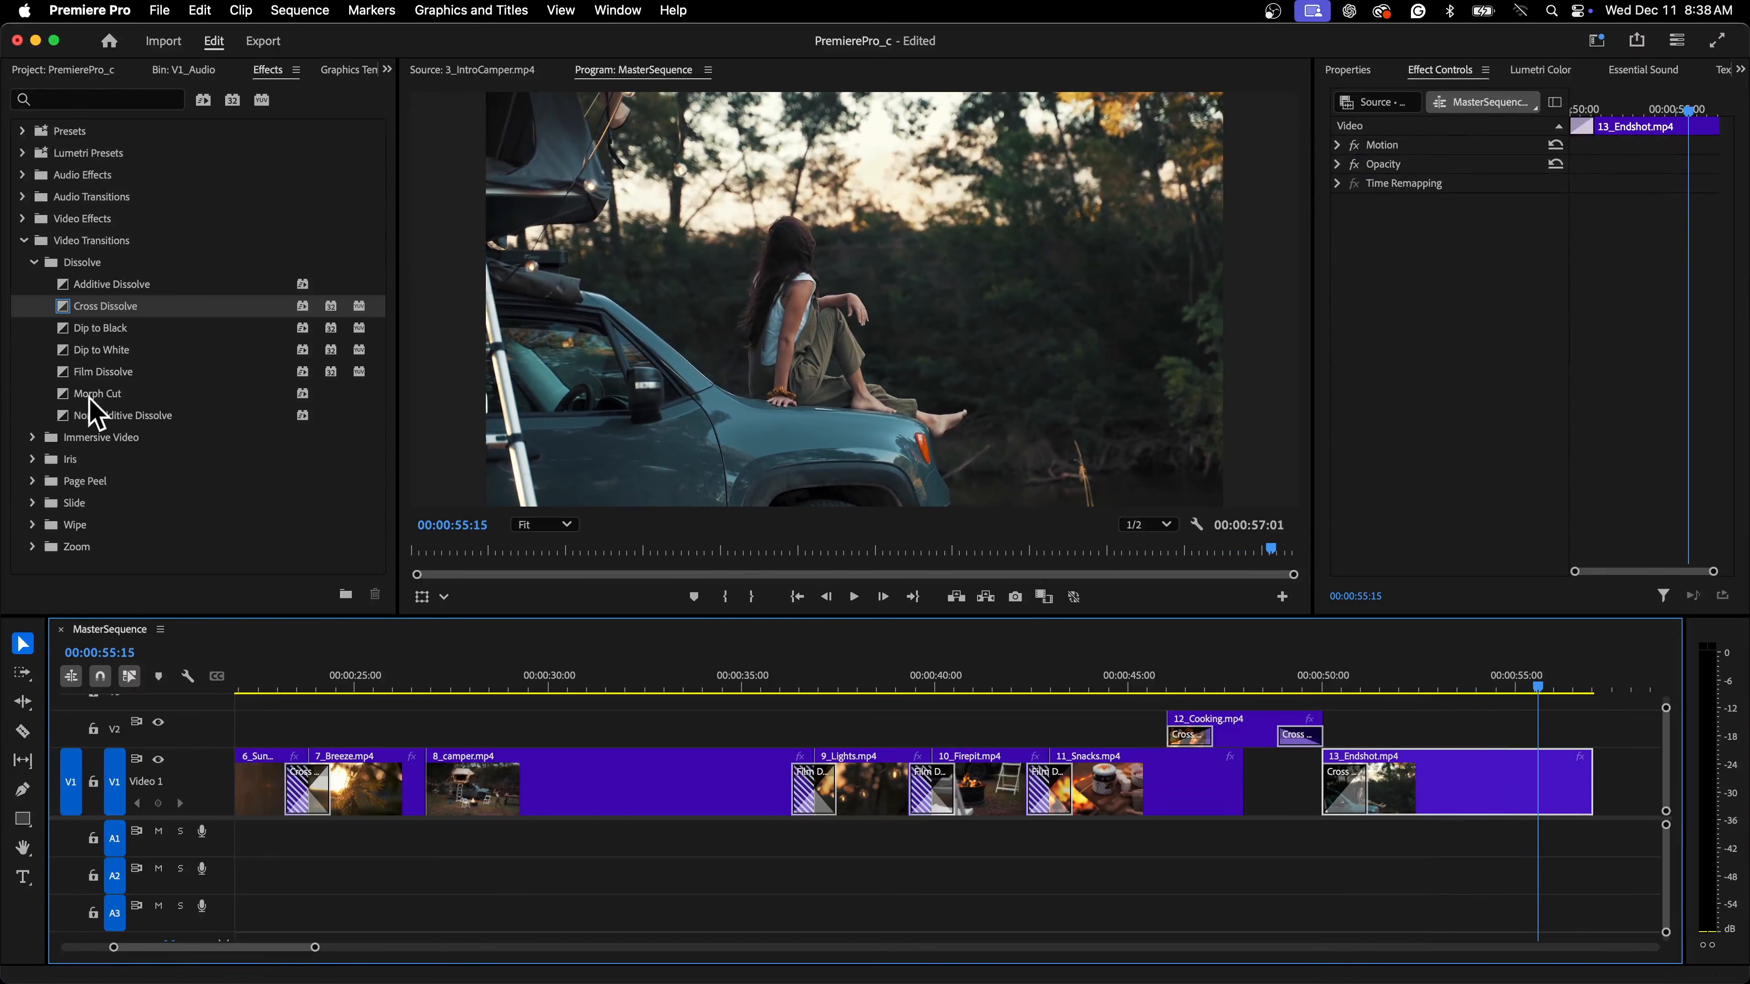
Apply Dip to Black to the end of 13_Endshot.mp4 and play the sequence's final seconds
{"action": "left_click", "coordinate": [111, 329]}
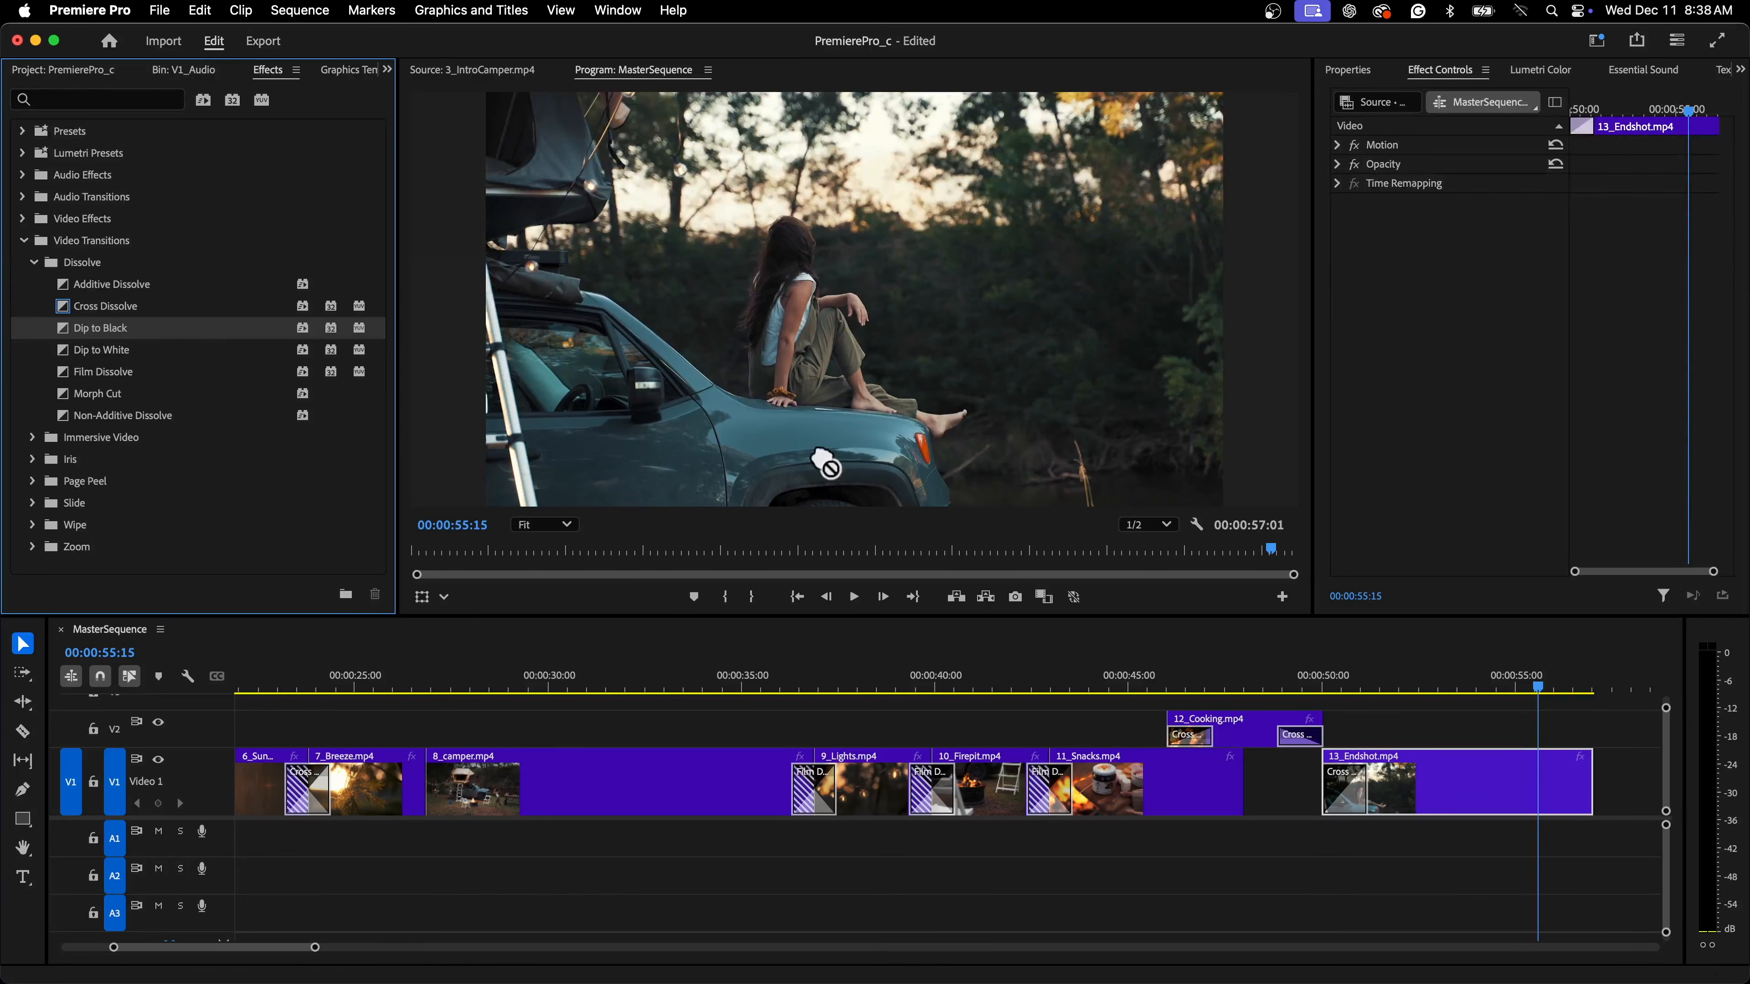
{"action": "left_click_drag", "start_coordinate": [816, 455], "coordinate": [1550, 769]}
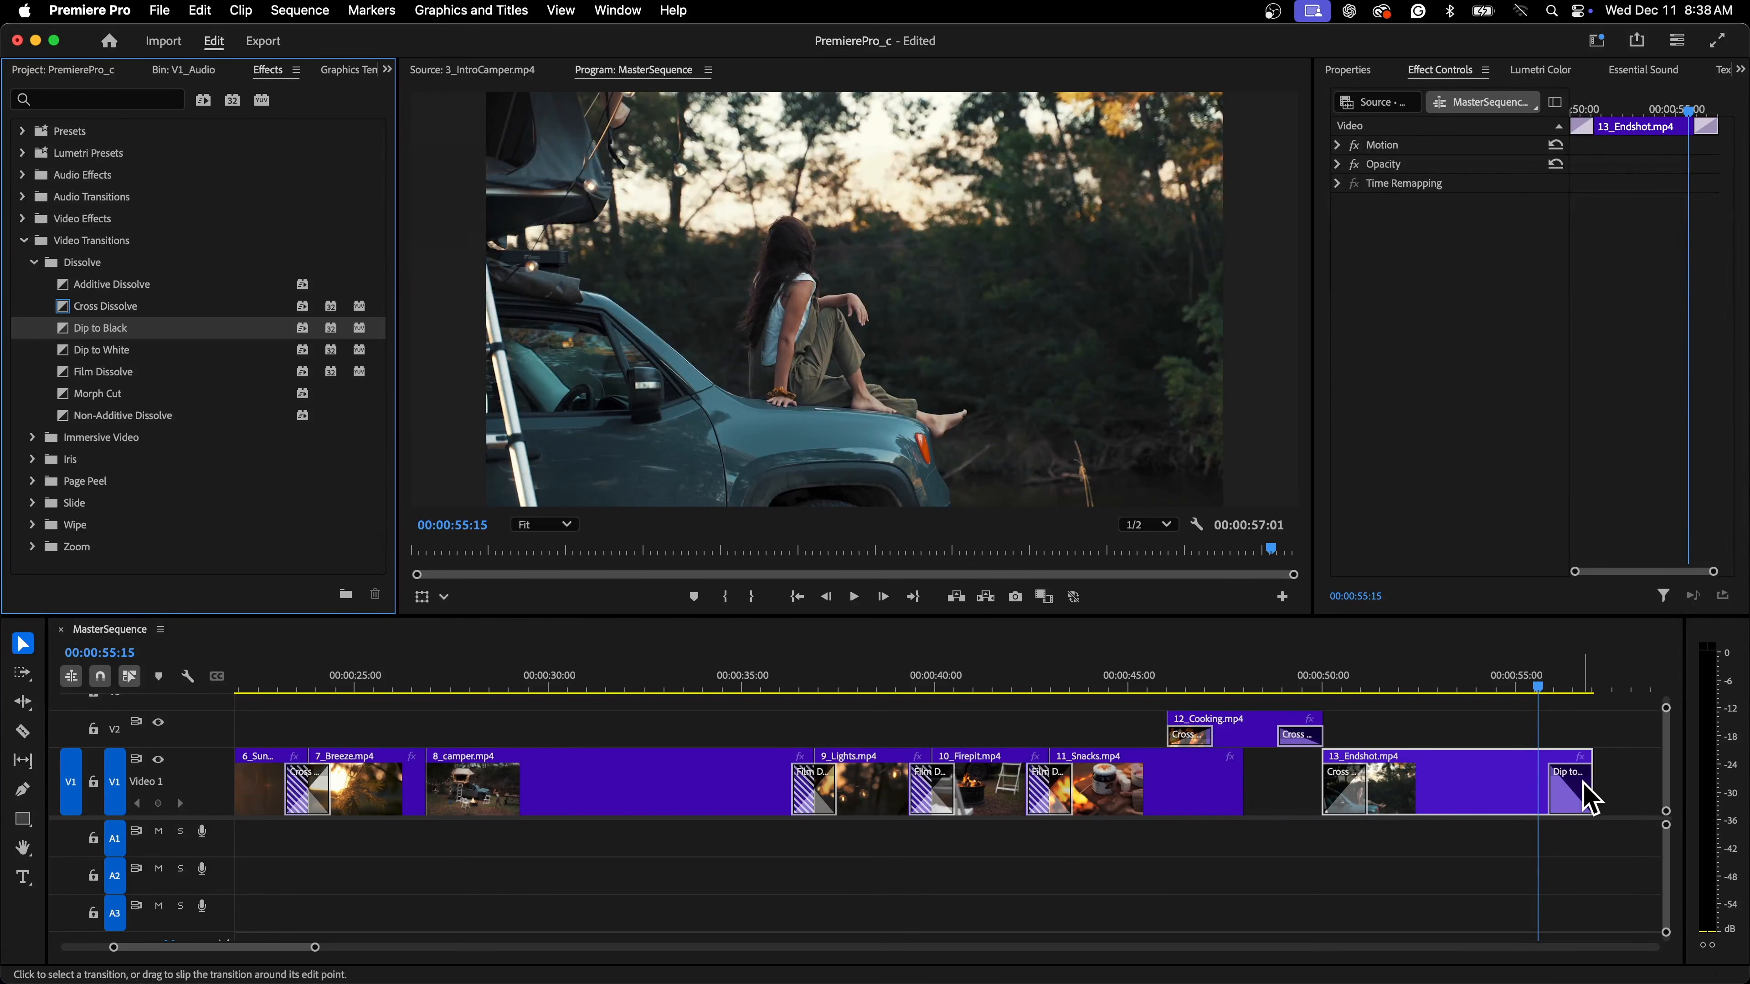
{"action": "key", "text": "space"}
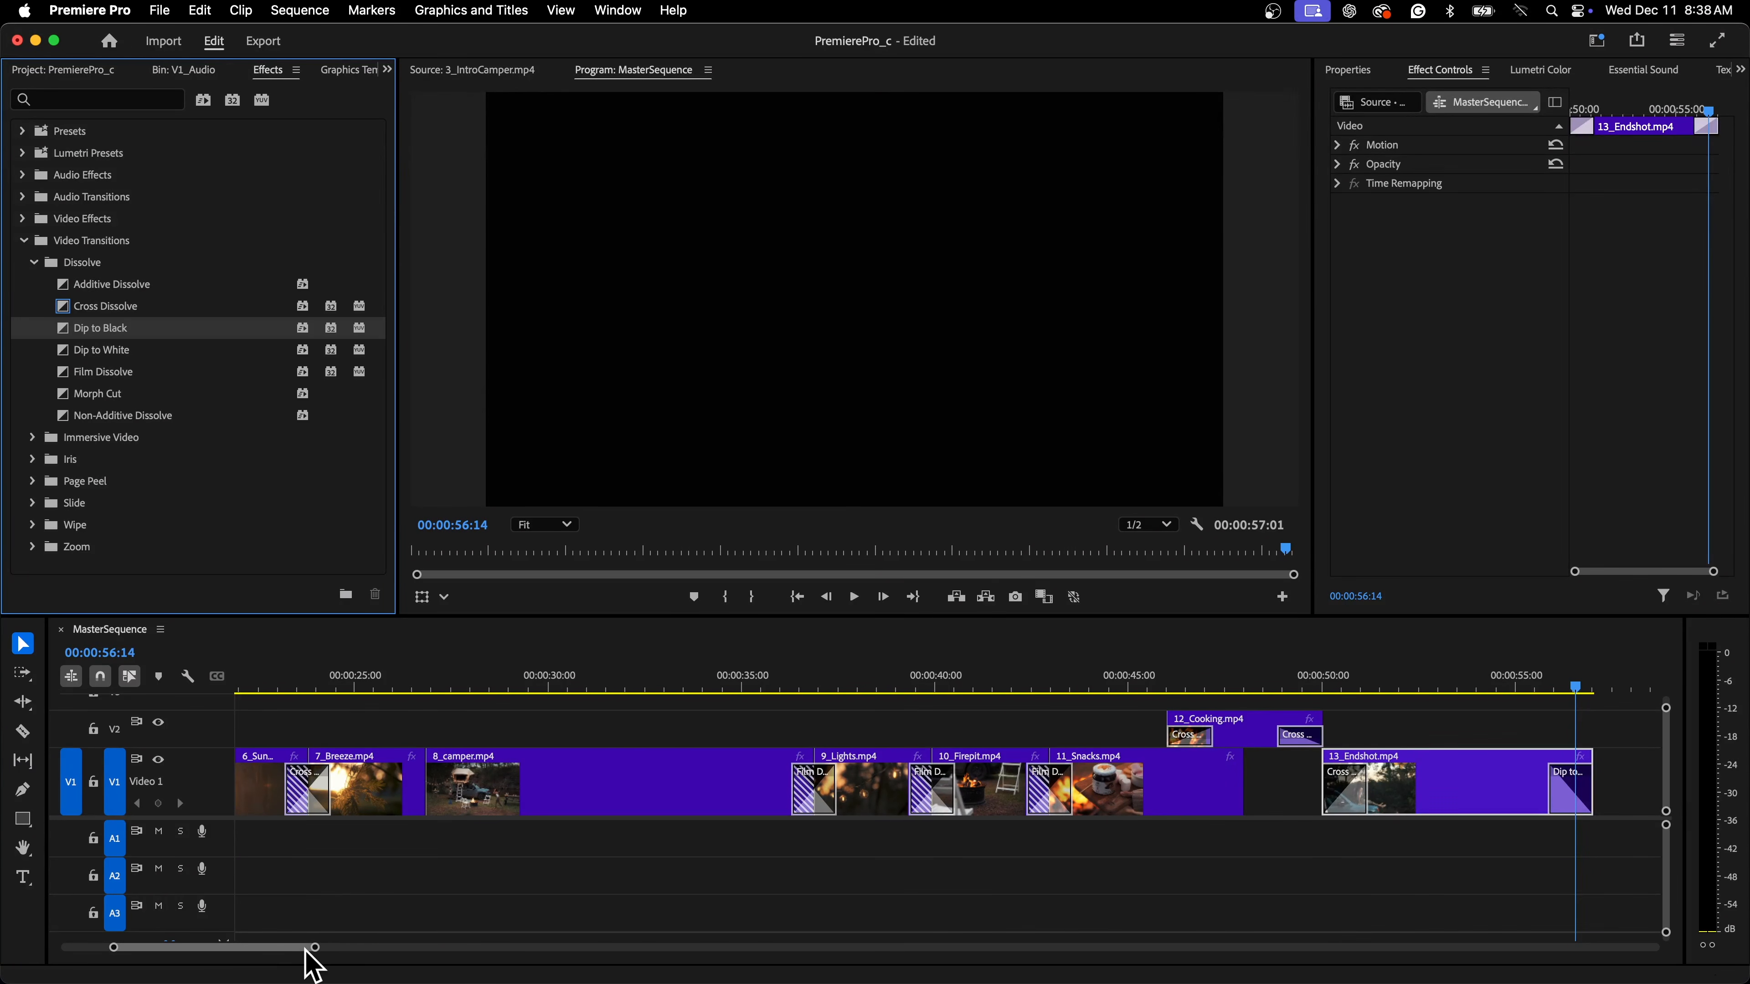
{"action": "left_click_drag", "start_coordinate": [316, 948], "coordinate": [78, 950]}
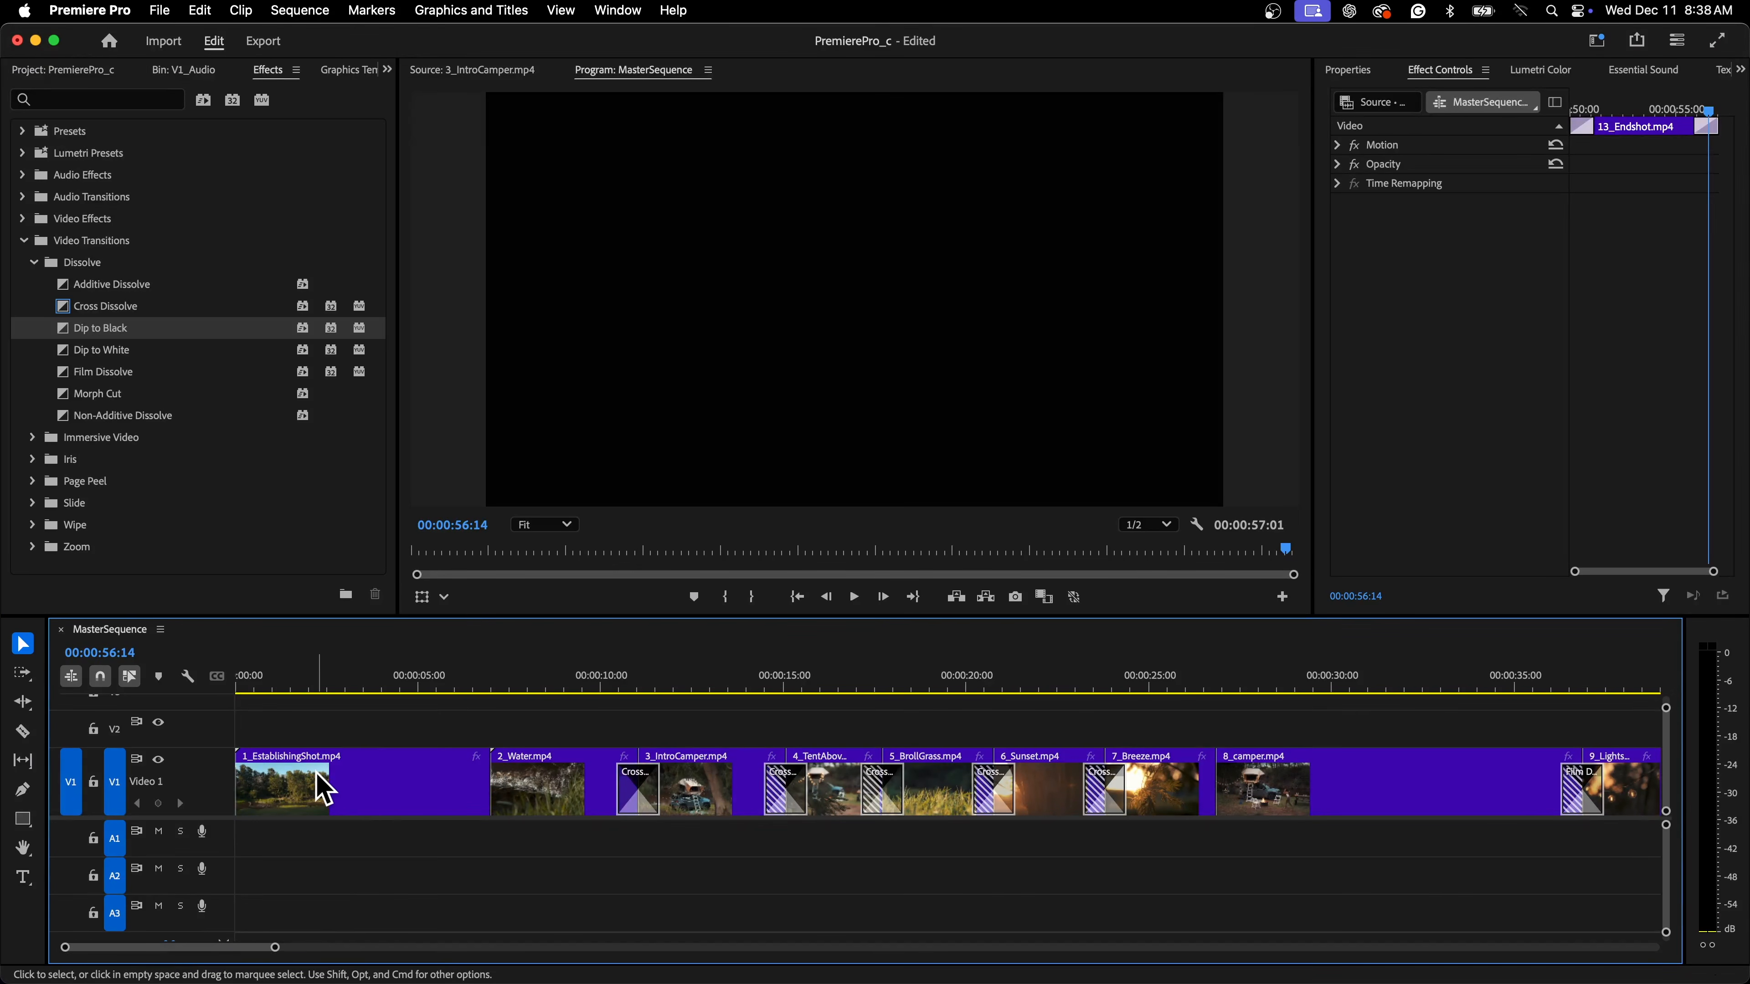